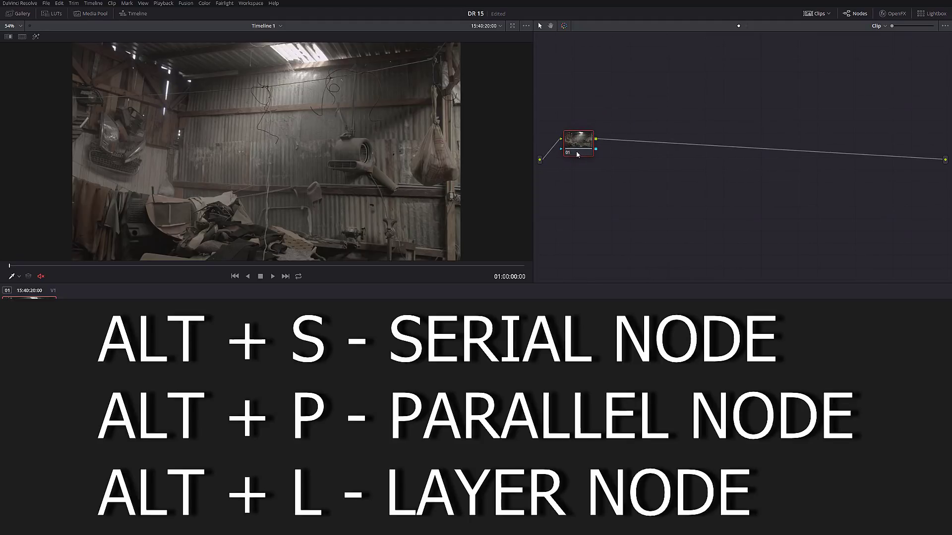
Add a serial node after node 01 and place it near the end of the node graph, scrubbing through the clip.
key("alt+s")
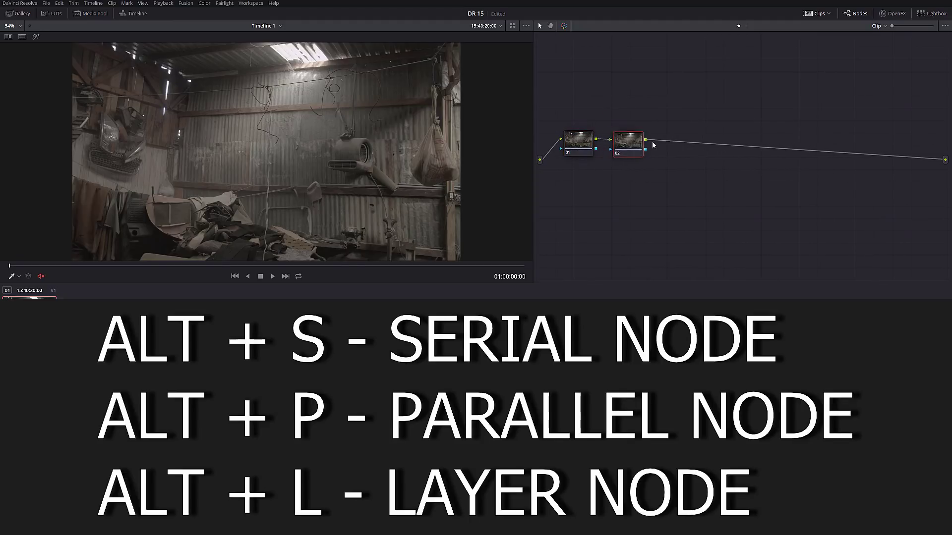
left_click_drag(628, 143, 905, 143)
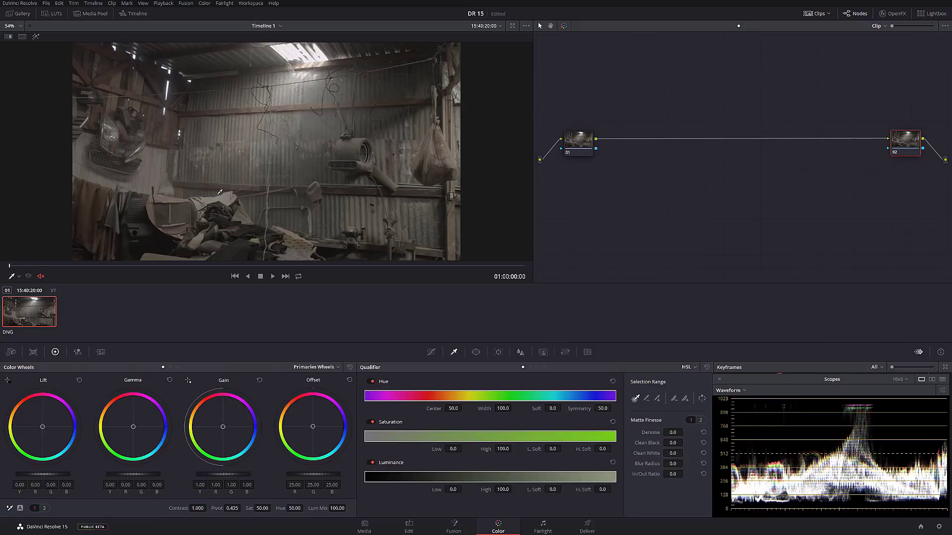
left_click_drag(79, 266, 471, 264)
left_click_drag(361, 263, 121, 264)
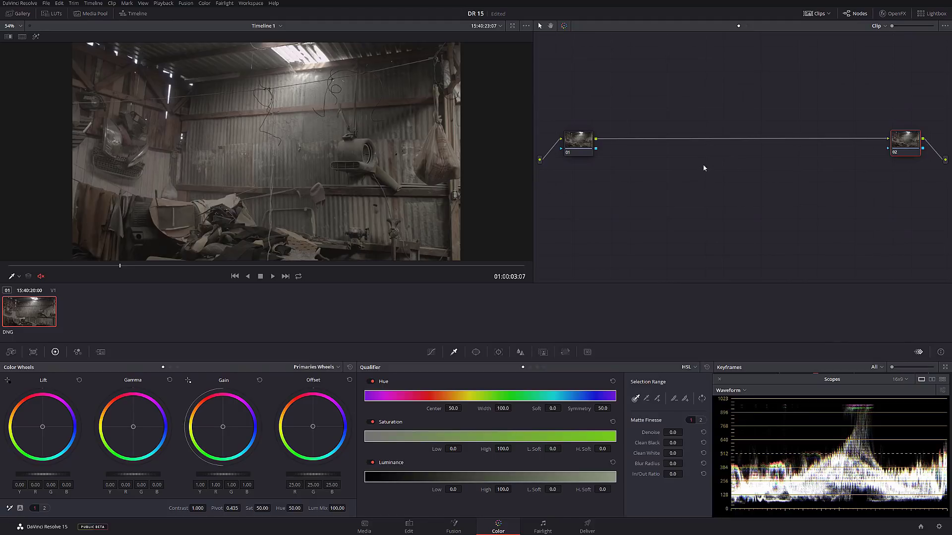
Set the clip's Camera Raw settings to decode using Clip, with Rec.709 color space and Rec.709 gamma.
left_click(8, 353)
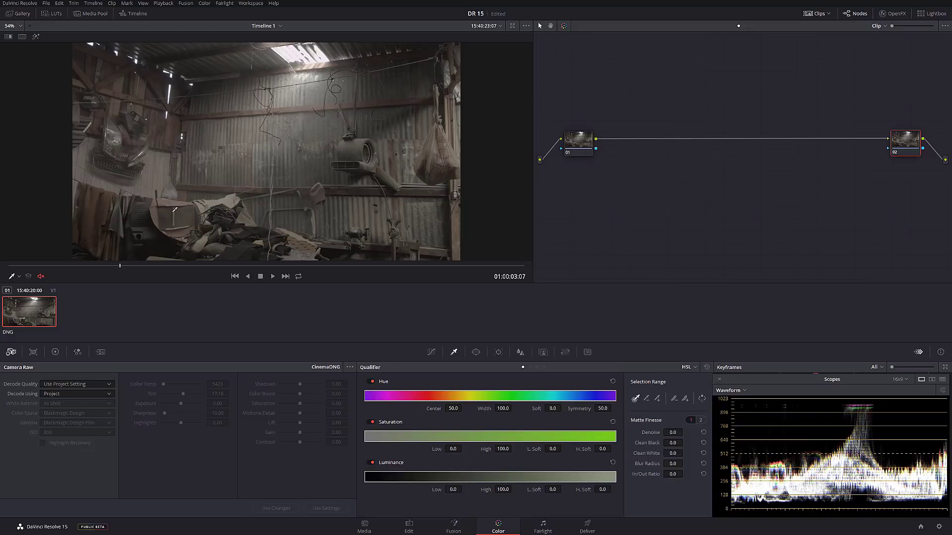
left_click(64, 393)
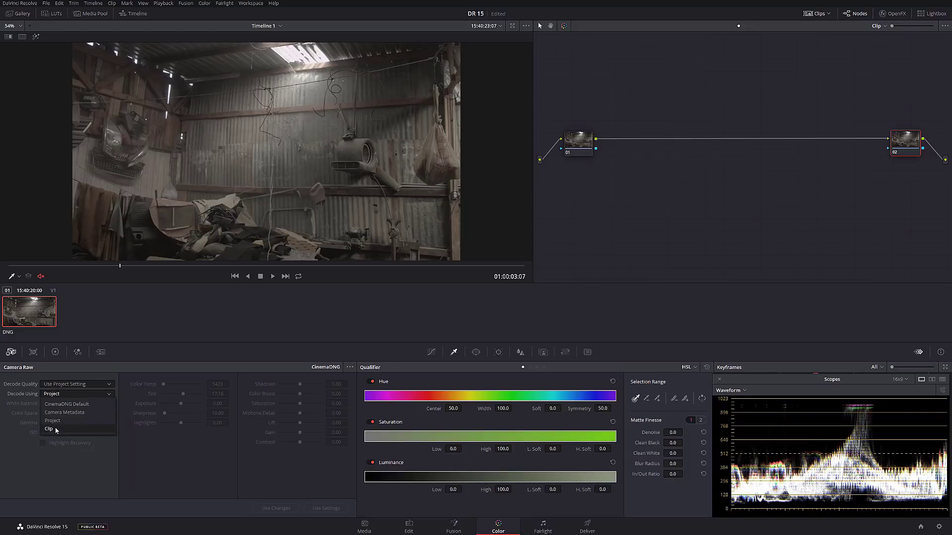
left_click(50, 430)
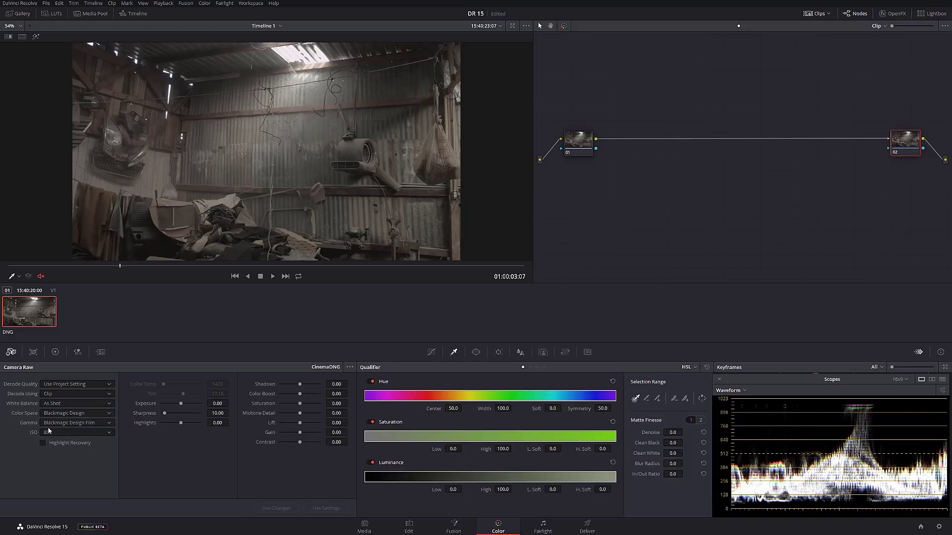
left_click(73, 414)
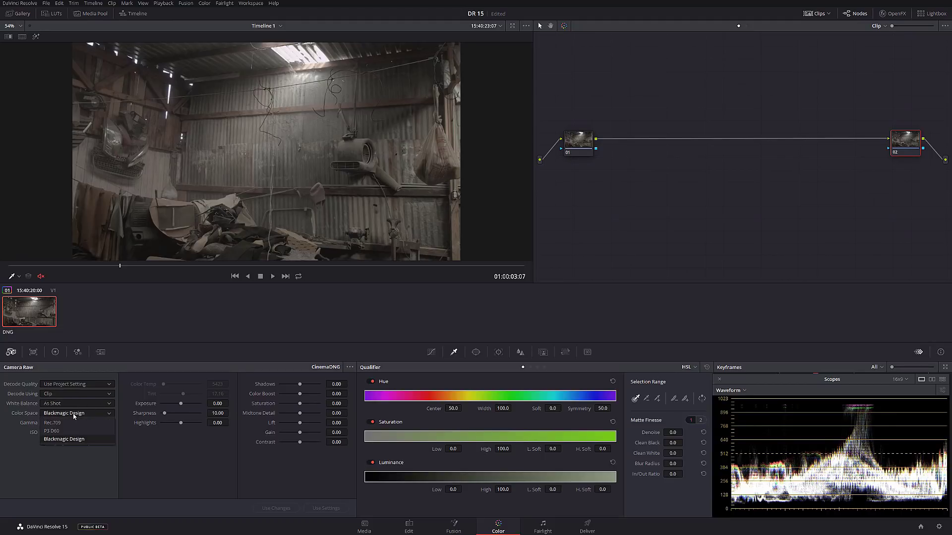
left_click(50, 424)
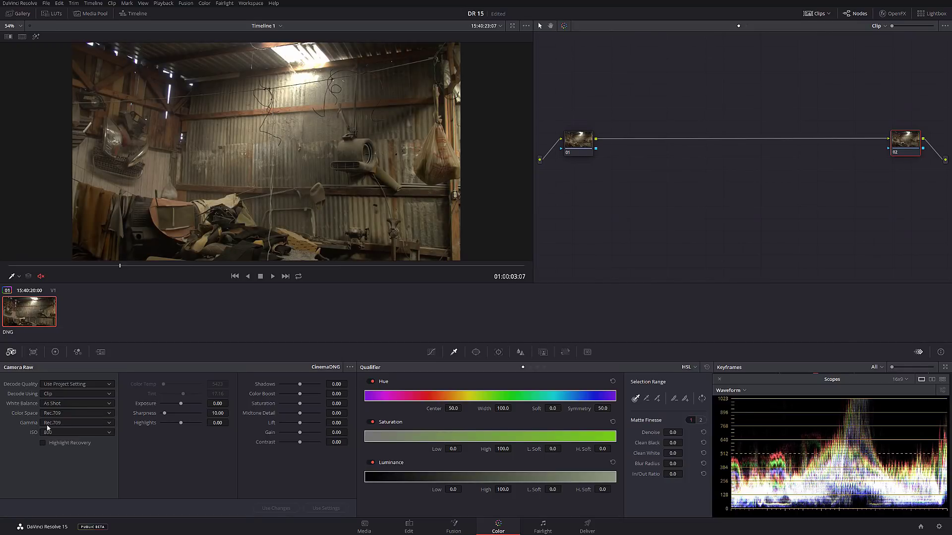
left_click(49, 425)
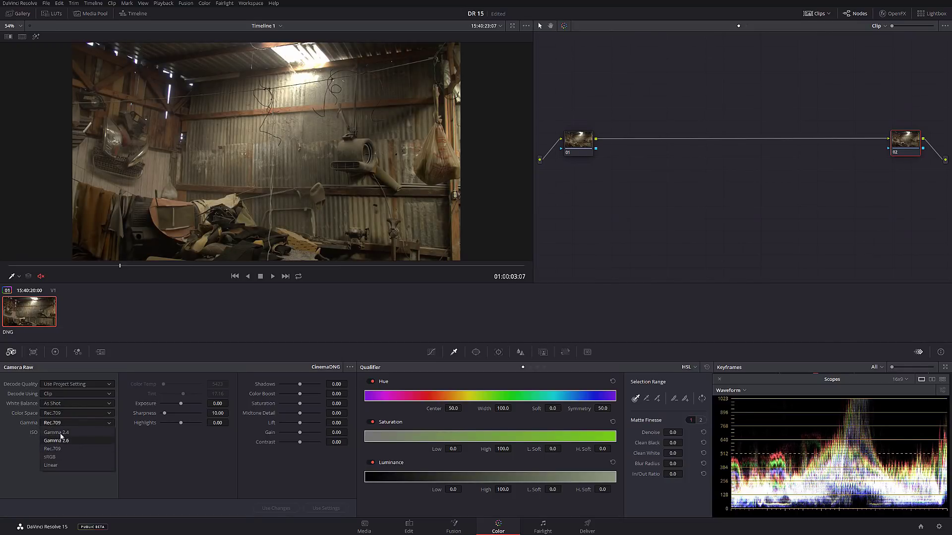
left_click(52, 449)
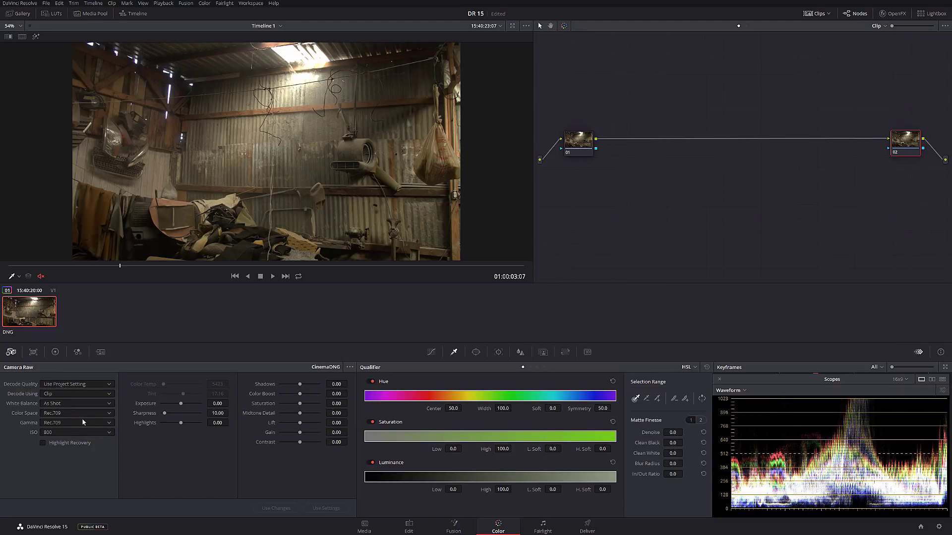
Compare the Camera Raw look by switching the color space to Blackmagic Design and back to Rec.709.
left_click(61, 413)
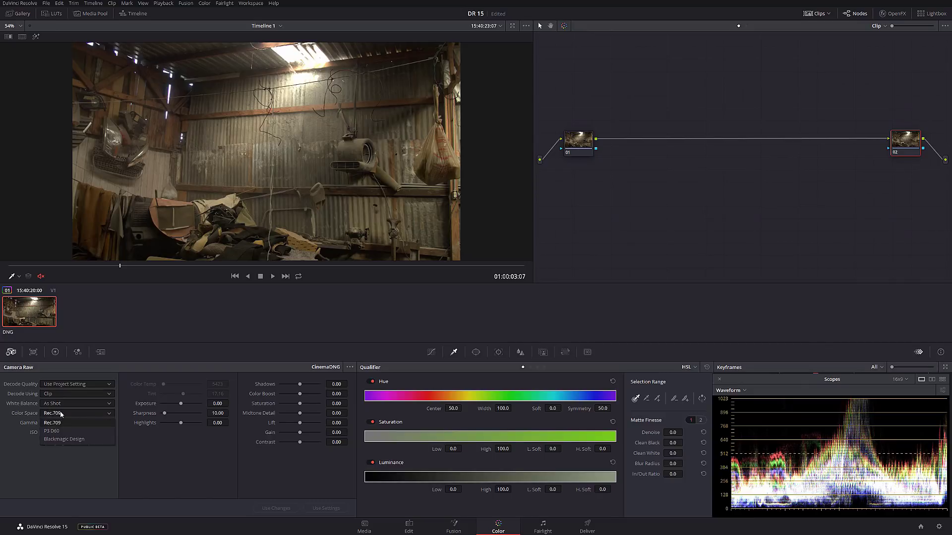
left_click(63, 440)
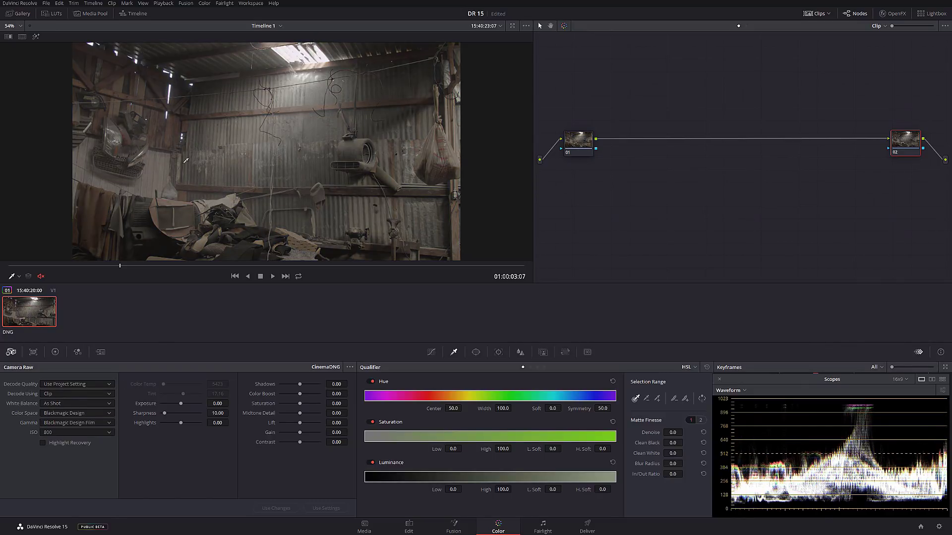
left_click(62, 414)
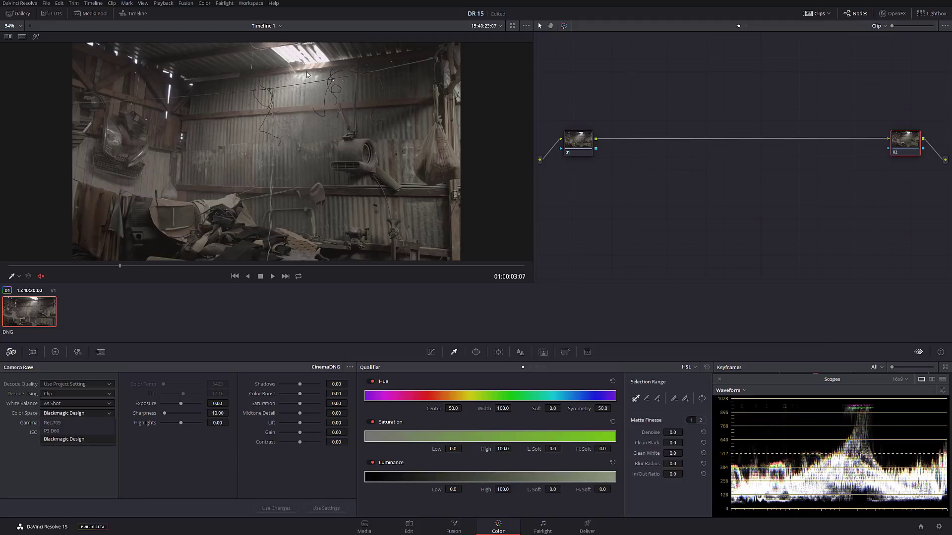
left_click(52, 423)
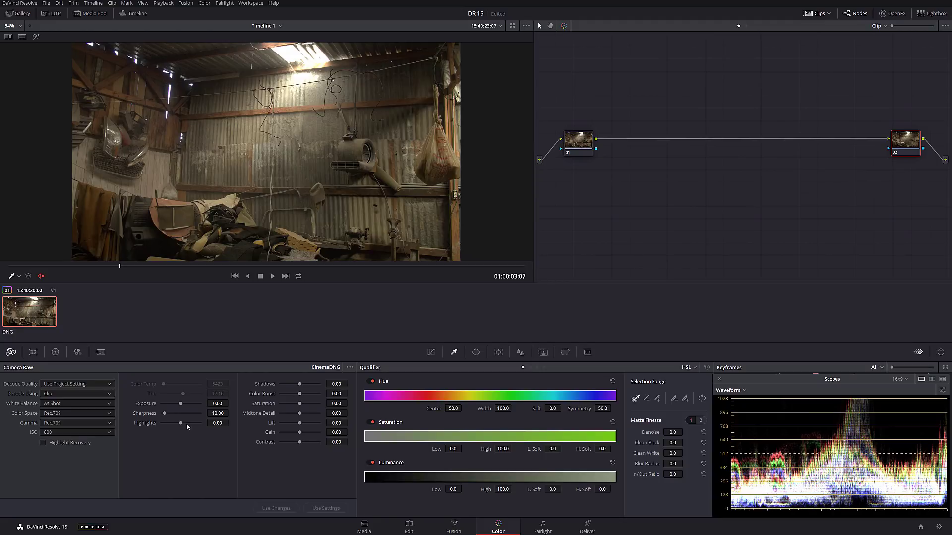
Lower the clip's Camera Raw highlights to -100.
left_click_drag(186, 423, 161, 427)
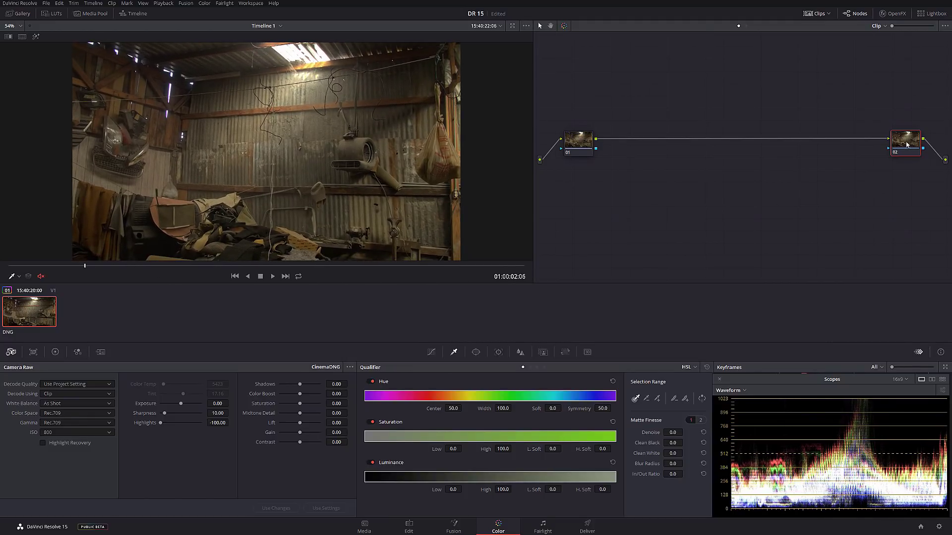
Inspect the noise around the wall-mounted heater and set node 01's temporal noise reduction to 3 frames.
left_click(584, 143)
scroll(308, 134, "up", 6)
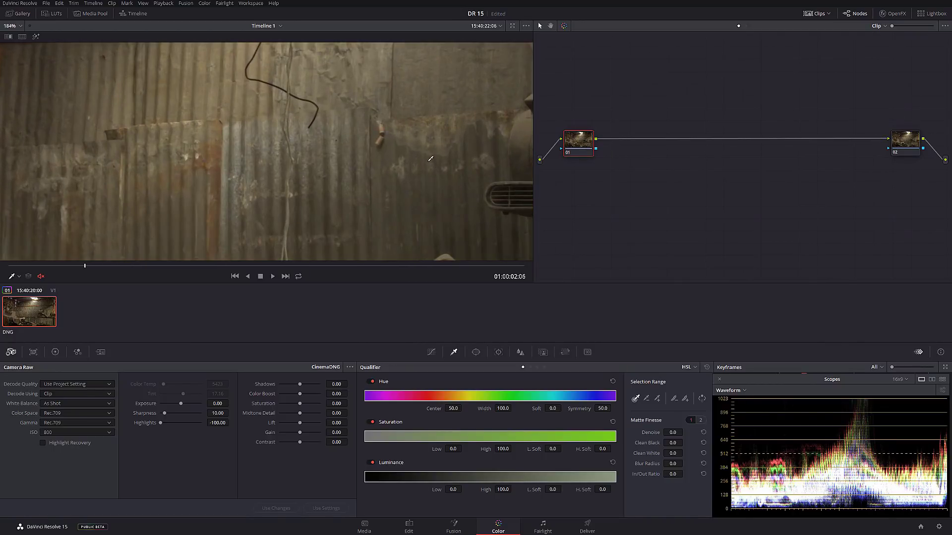
scroll(430, 158, "up", 3)
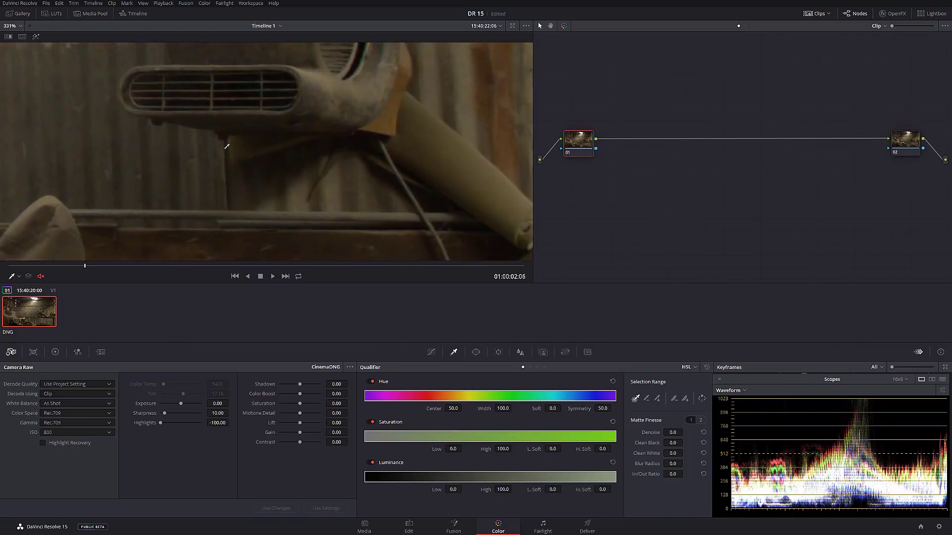
left_click_drag(227, 147, 285, 181)
scroll(286, 181, "up", 1)
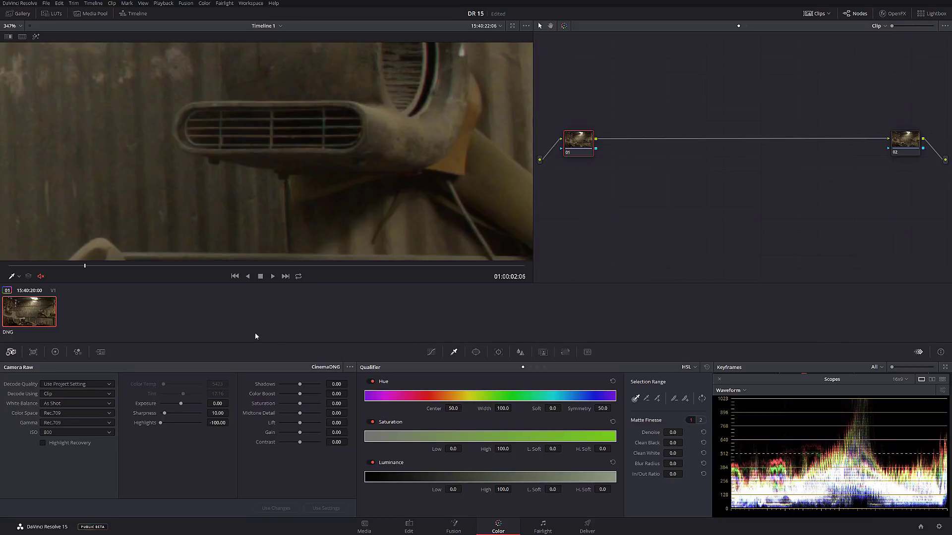
left_click(79, 352)
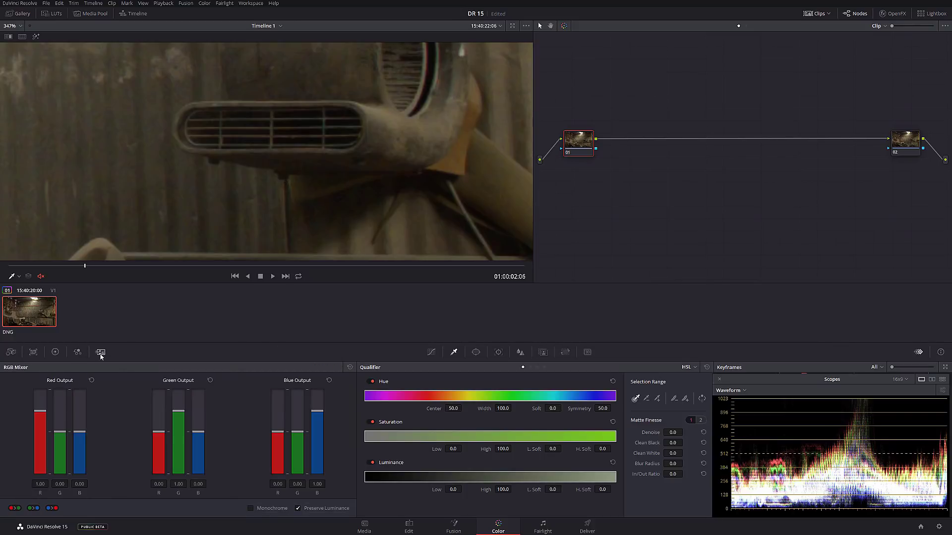
left_click(100, 352)
left_click(60, 398)
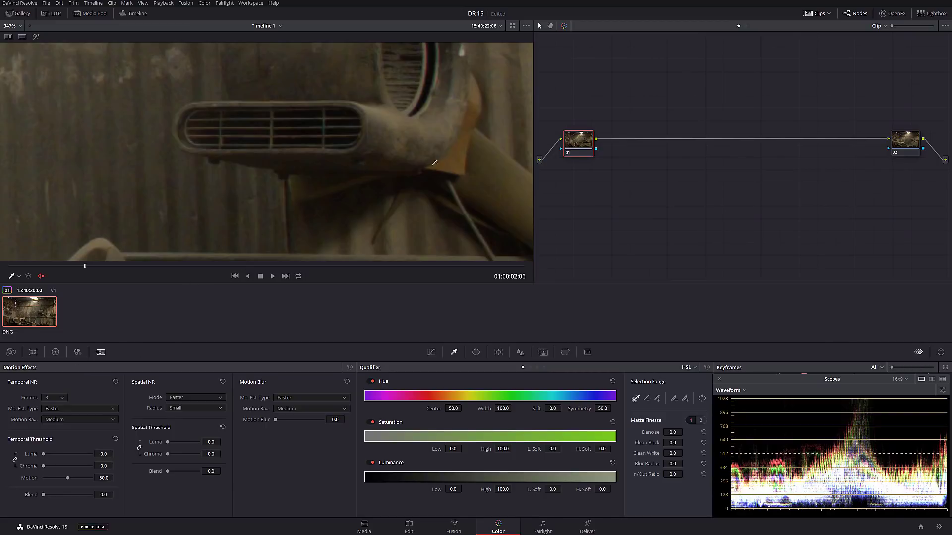
Set node 01's temporal motion estimation to Better and raise the linked luma and chroma thresholds to 5.8, checking the noise in close-up.
left_click(65, 409)
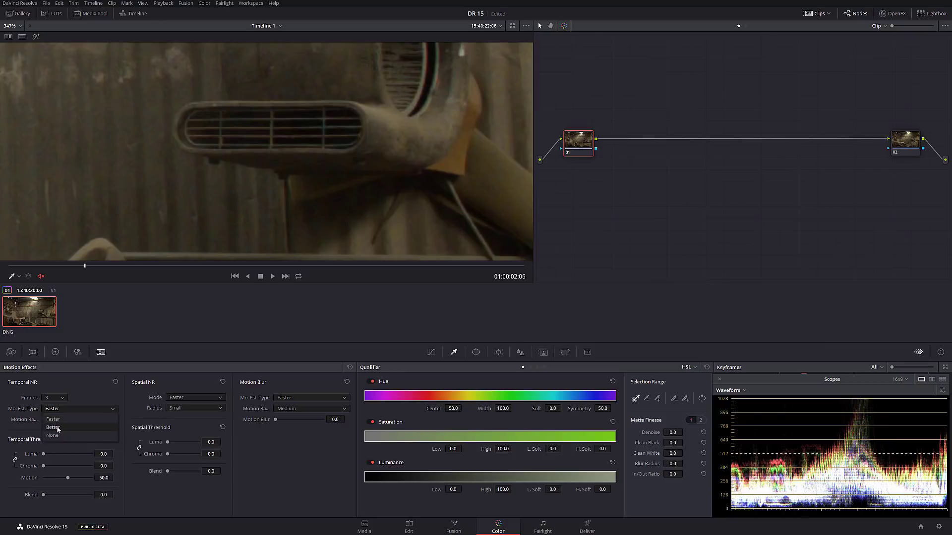
left_click(54, 427)
left_click(53, 420)
left_click(57, 438)
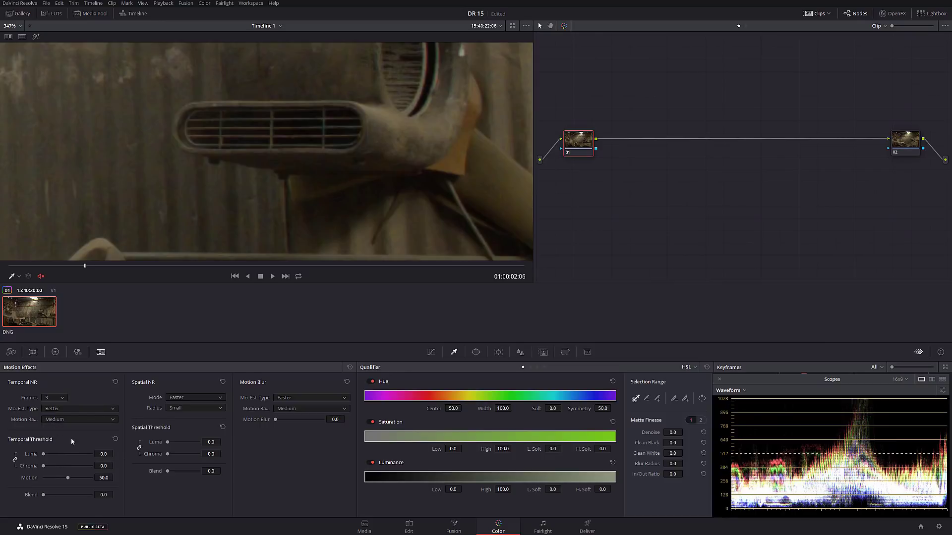
left_click_drag(104, 454, 116, 454)
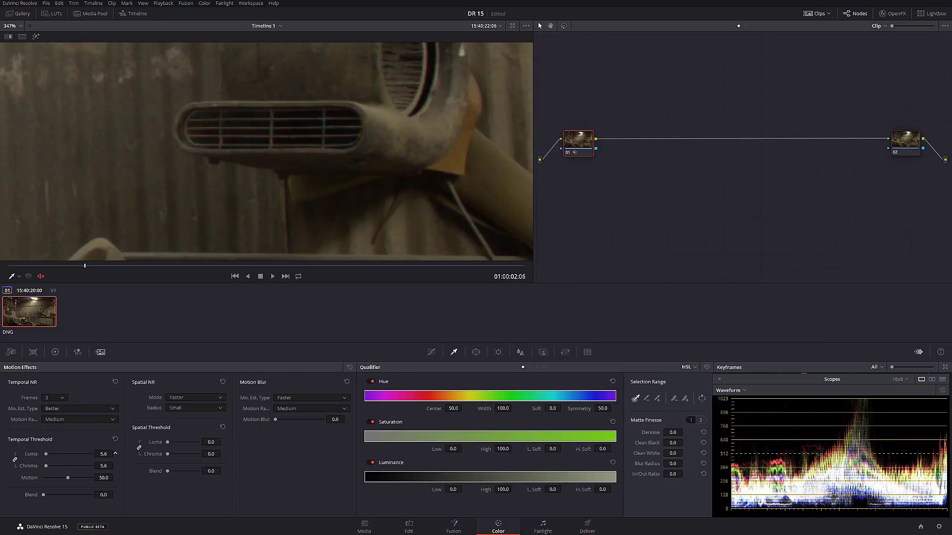
scroll(354, 190, "up", 8)
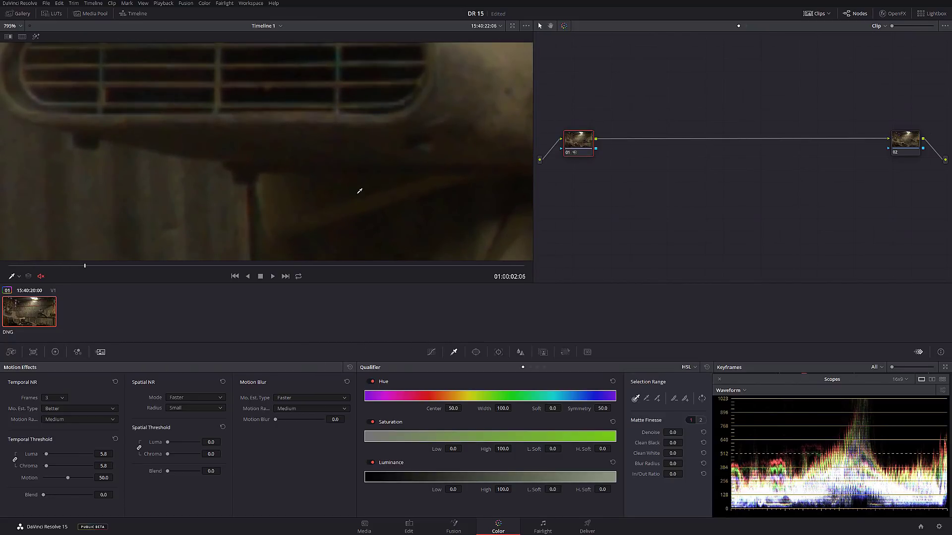
key("shift+z")
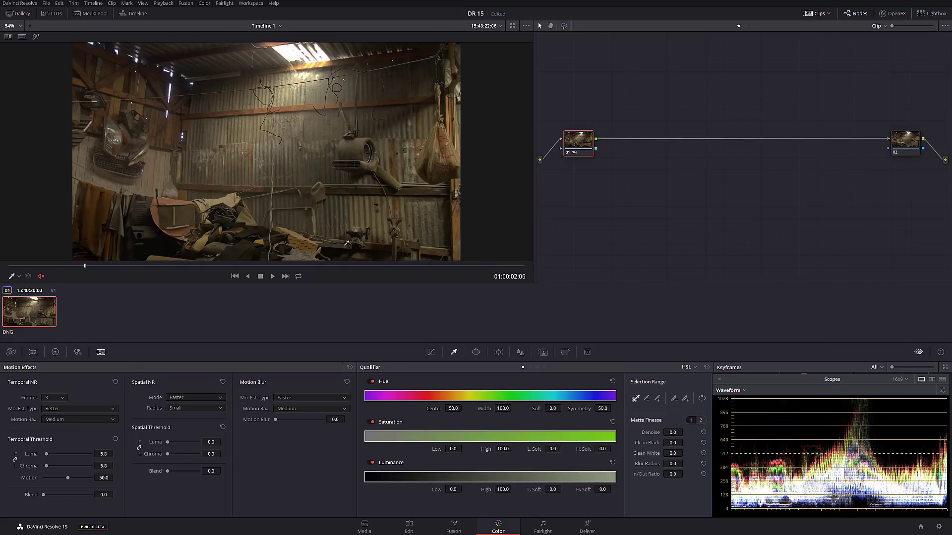
Add a serial node after node 01 and label it "mood".
key("alt+s")
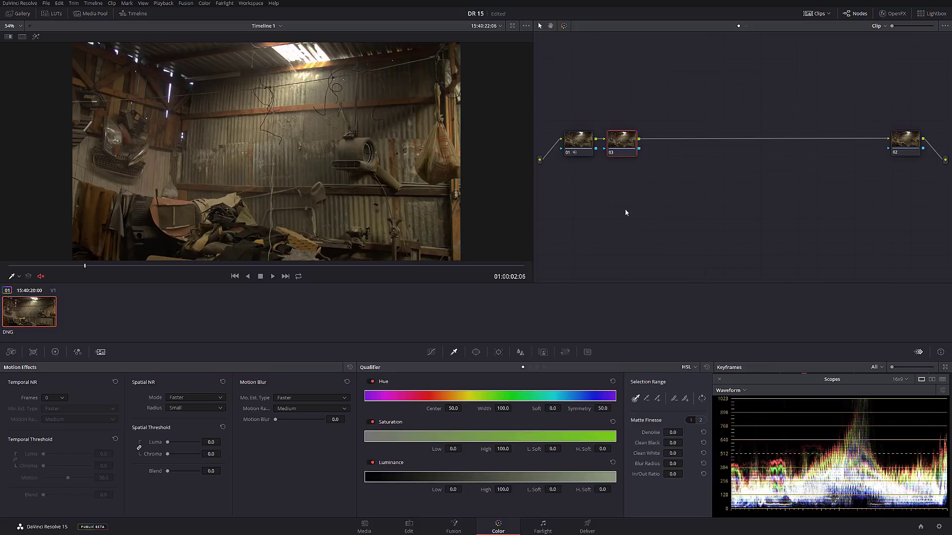
right_click(620, 141)
left_click(638, 157)
type("mood")
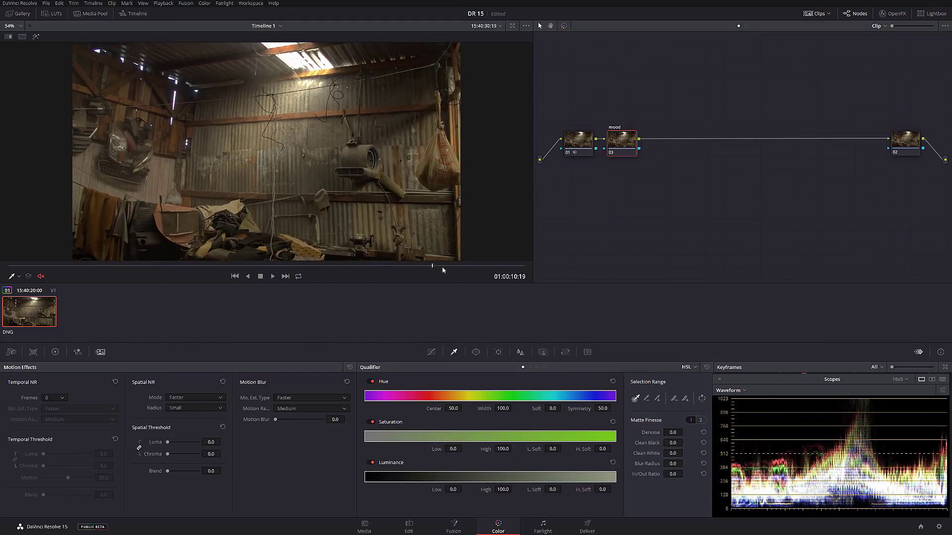
At 01:00:02:11, draw a closed curve window on the mood node around the skylight and the lit corrugated wall beside the heater.
left_click(91, 266)
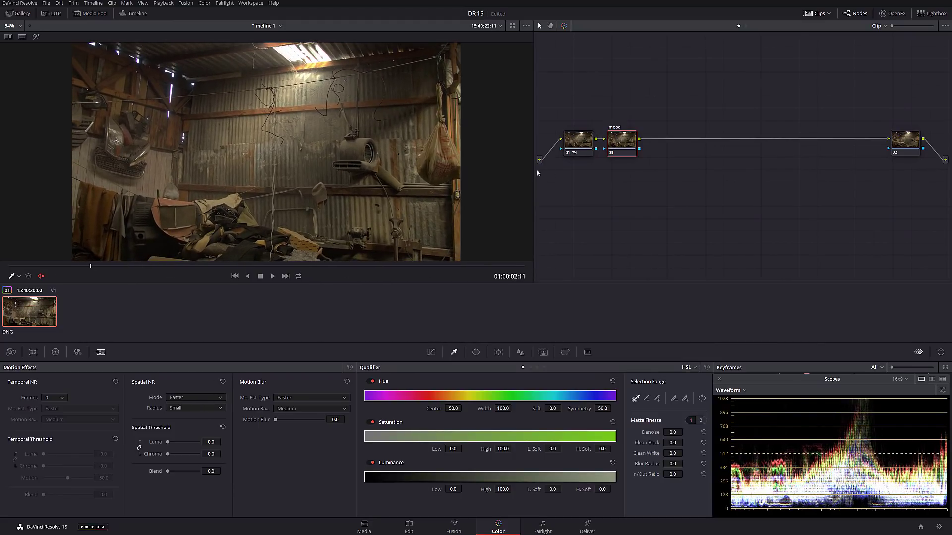
left_click(55, 352)
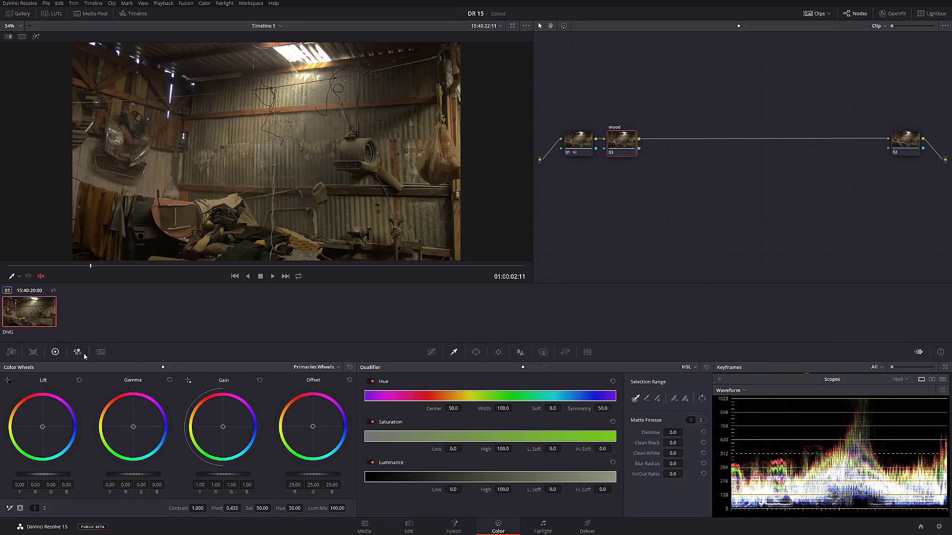
left_click(477, 353)
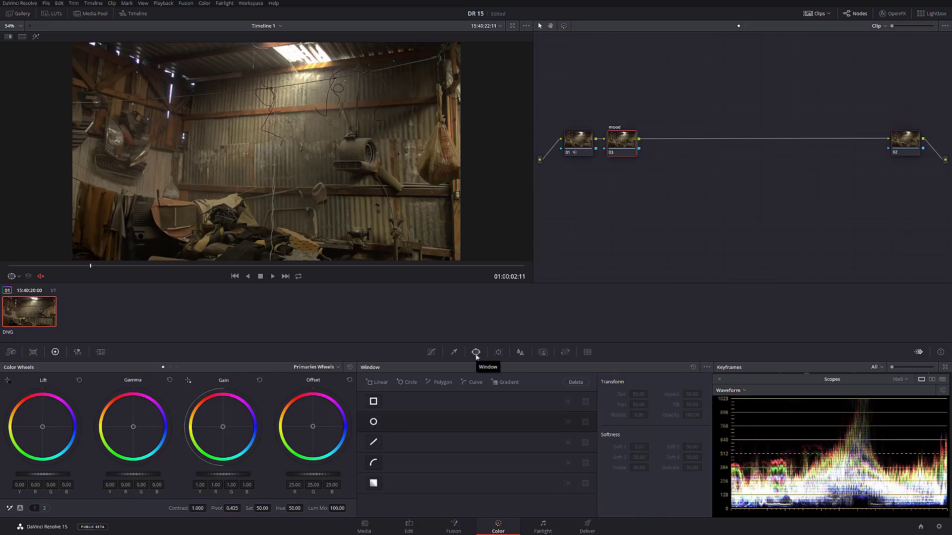
left_click(374, 464)
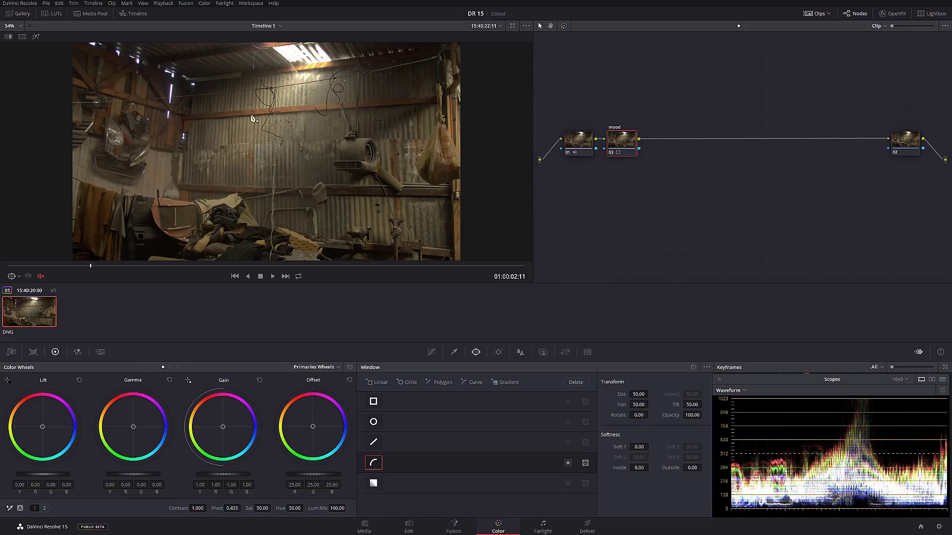
left_click(272, 46)
left_click(223, 84)
left_click(198, 118)
left_click(187, 151)
left_click(189, 178)
left_click(234, 195)
left_click(289, 179)
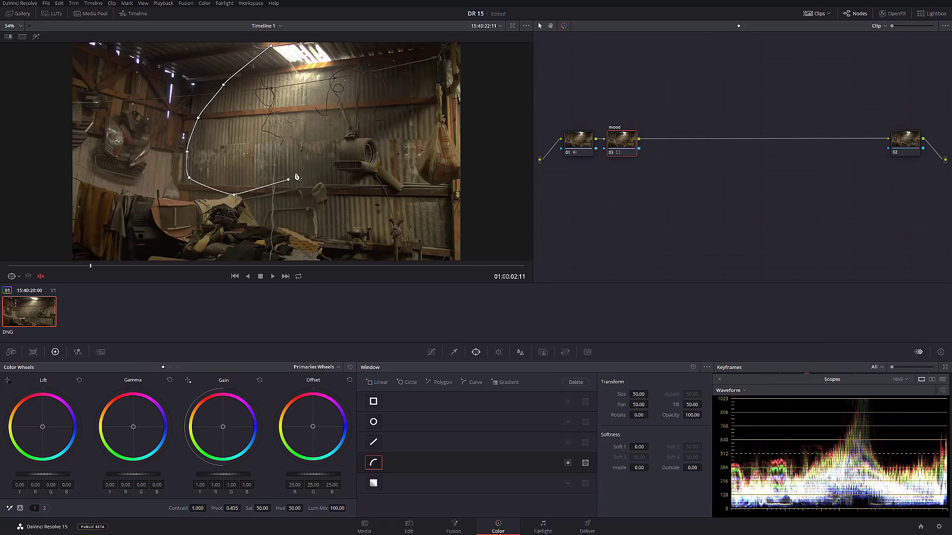
left_click(320, 157)
left_click(360, 129)
left_click(373, 82)
left_click(346, 63)
left_click(328, 53)
scroll(315, 43, "down", 1)
left_click(313, 48)
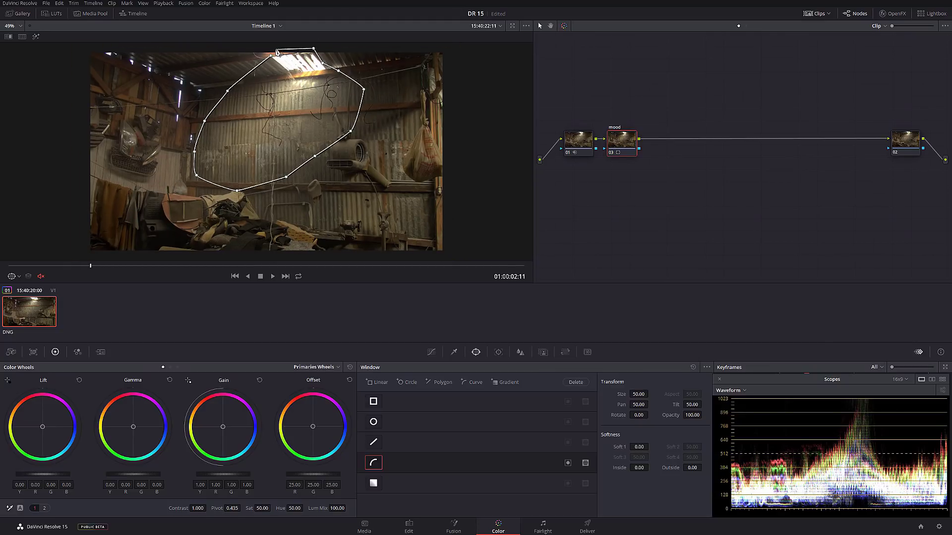
left_click(280, 48)
left_click(273, 57)
scroll(285, 131, "up", 1)
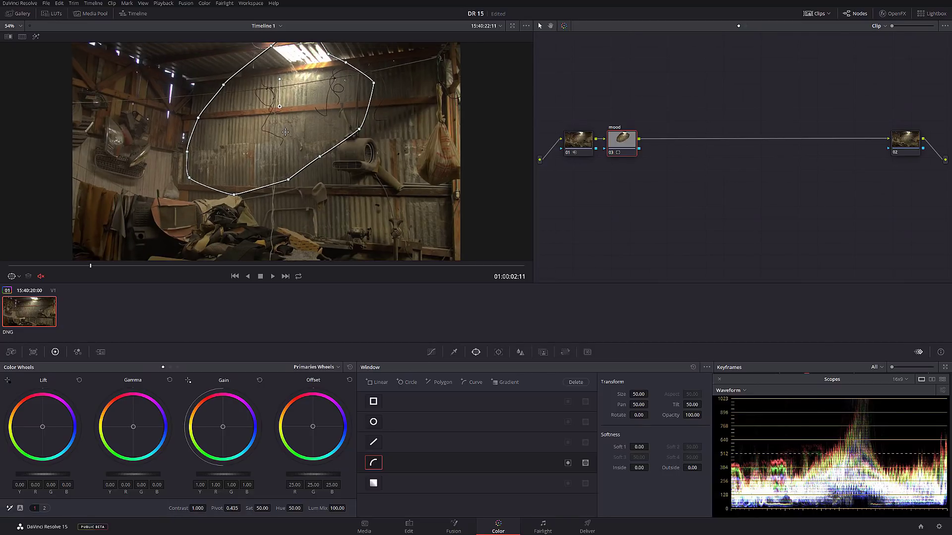
scroll(285, 132, "down", 1)
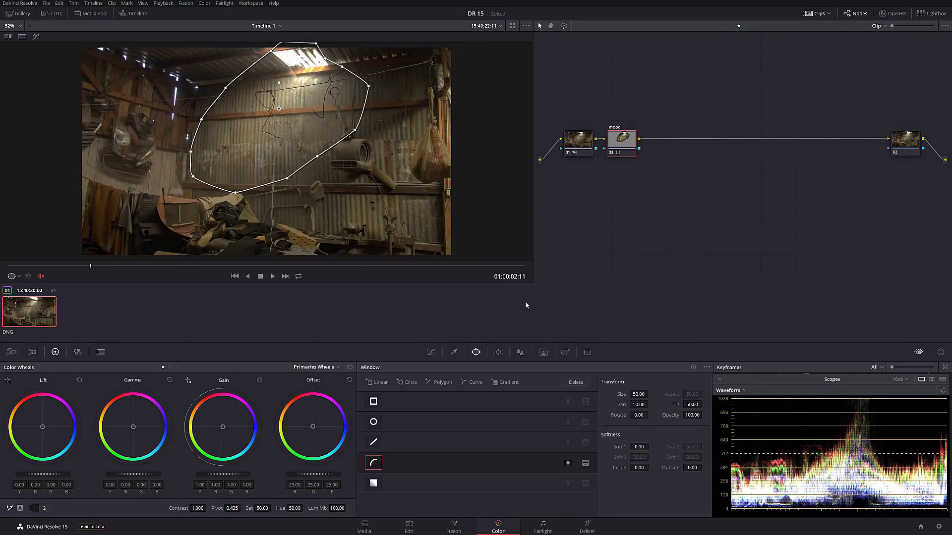
Highlight the mood node's masked area and soften its curve window with Soft 1 at 2.42 and Outside at 0.88.
left_click(35, 38)
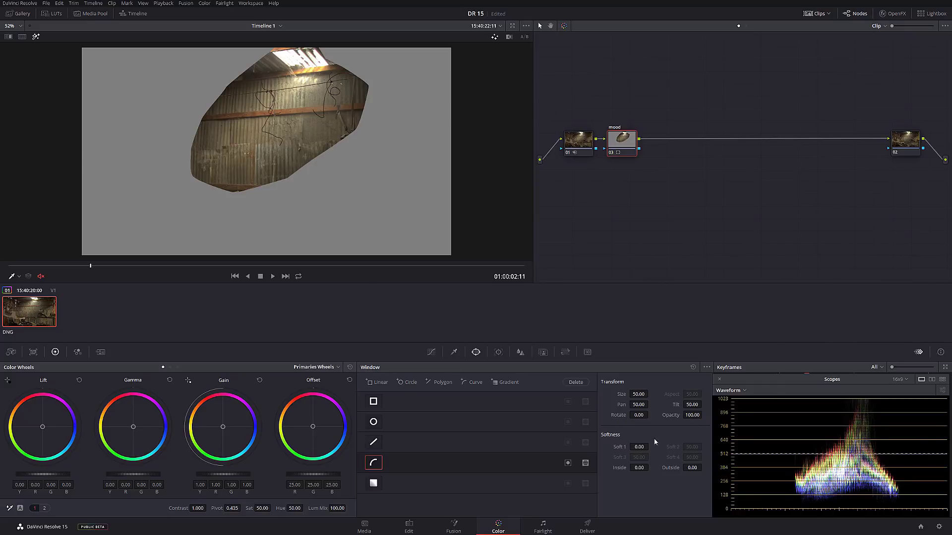
left_click_drag(638, 446, 651, 446)
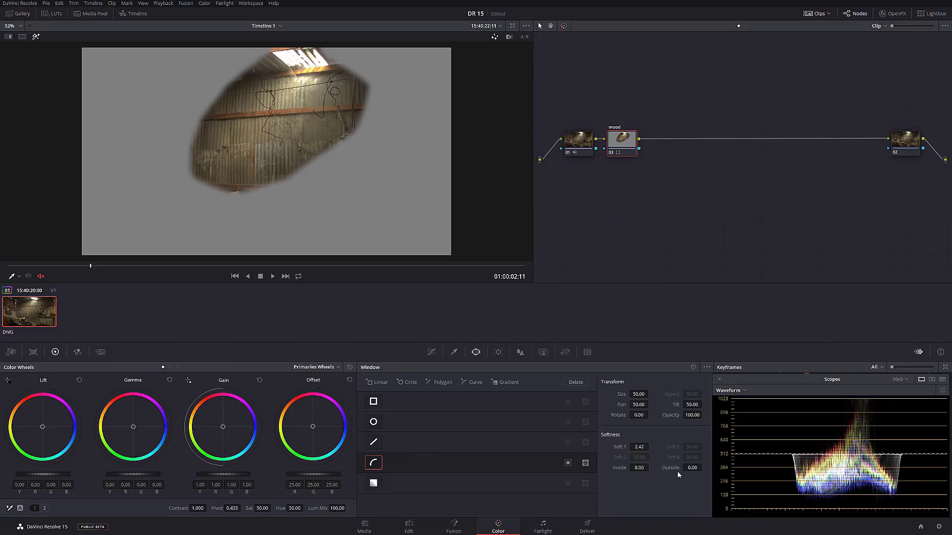
left_click_drag(692, 467, 704, 467)
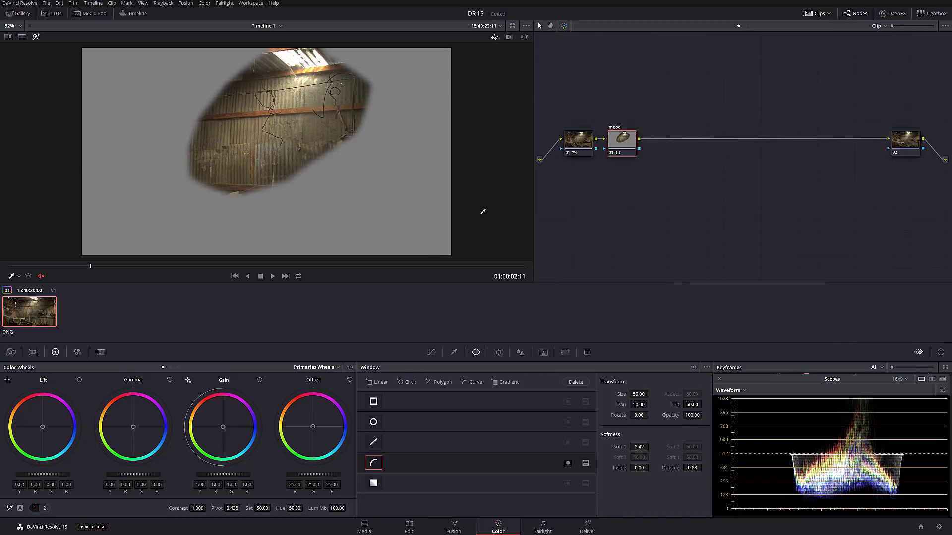
Restrict the mood node to the brighter tones with a luminance-only qualifier: Low 56.5, low softness 7.2, matte blur radius 17.3.
scroll(285, 99, "up", 3)
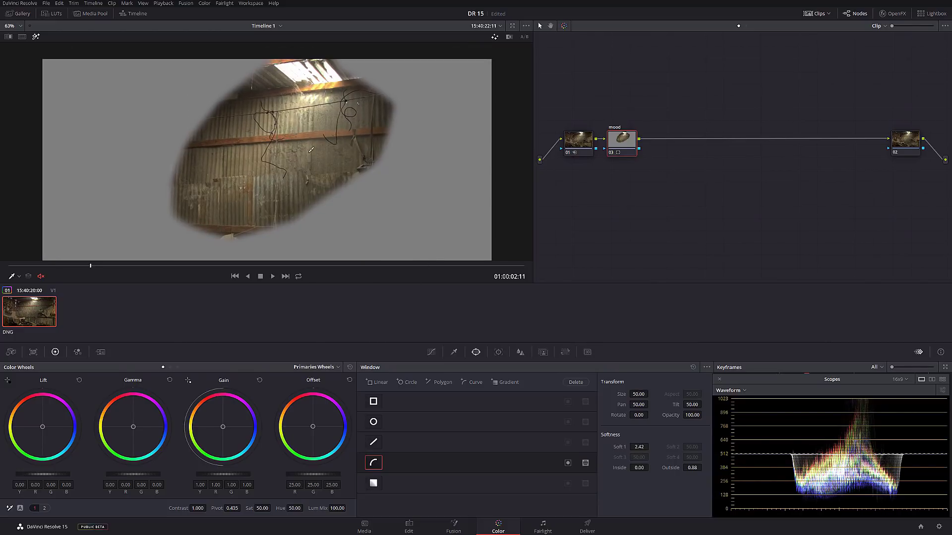
left_click(455, 353)
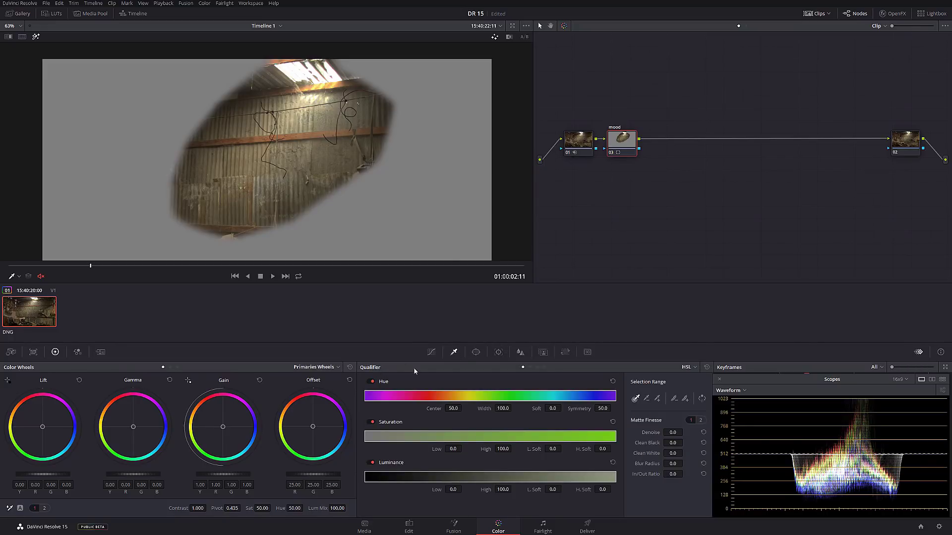
left_click(537, 367)
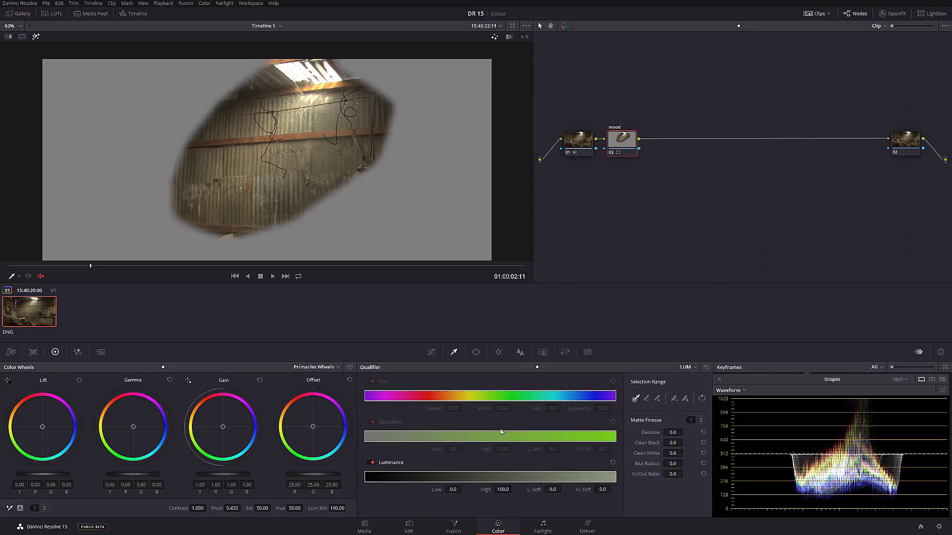
mouse_move(453, 490)
left_mouse_down()
mouse_move(464, 490)
mouse_move(452, 489)
left_mouse_up()
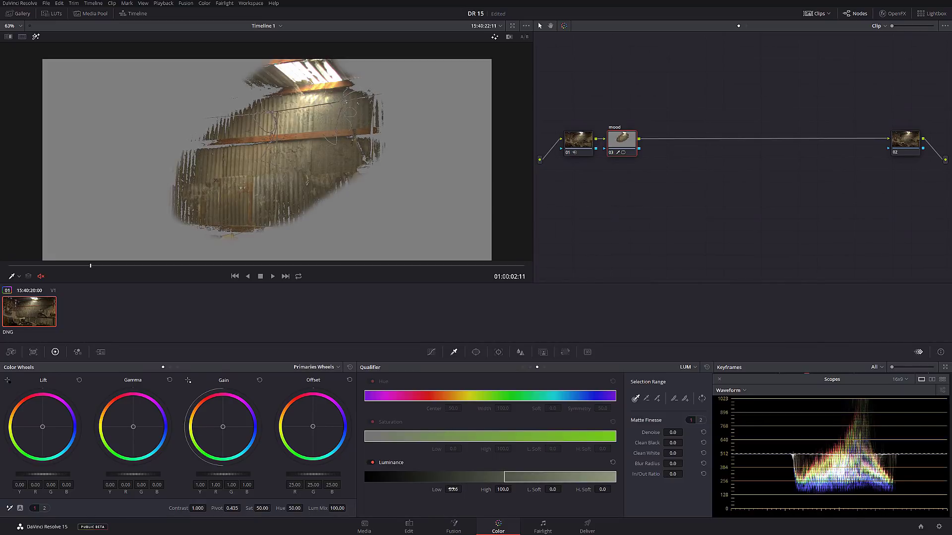
mouse_move(552, 490)
left_mouse_down()
mouse_move(564, 489)
mouse_move(551, 490)
left_mouse_up()
left_click_drag(450, 488, 455, 489)
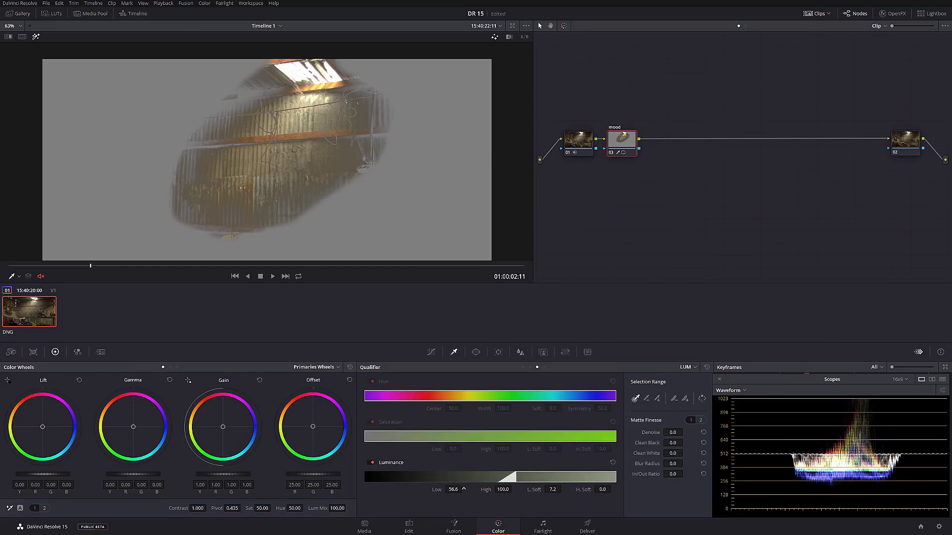
left_click_drag(672, 464, 683, 464)
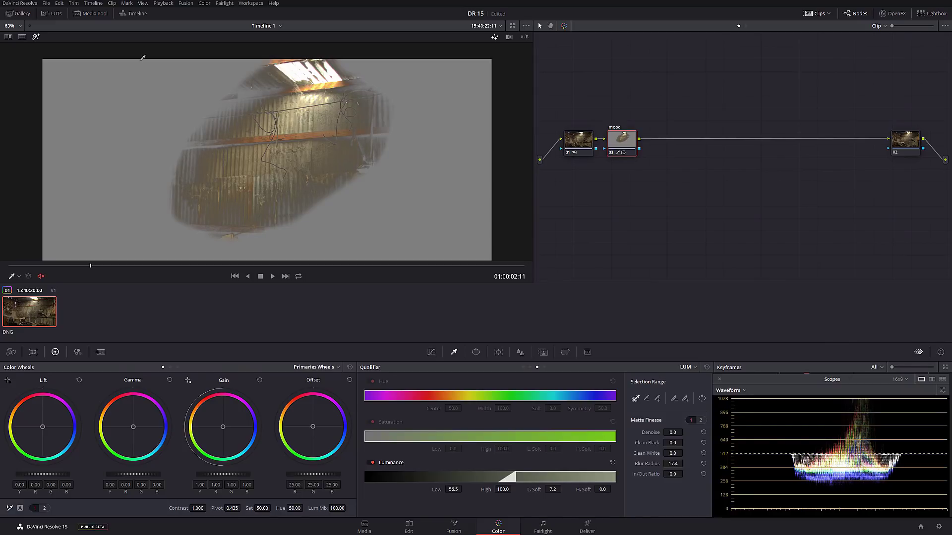
With the highlight off, raise the mood node's Gain to 1.11 and compare the image with the node disabled and enabled.
left_click(36, 36)
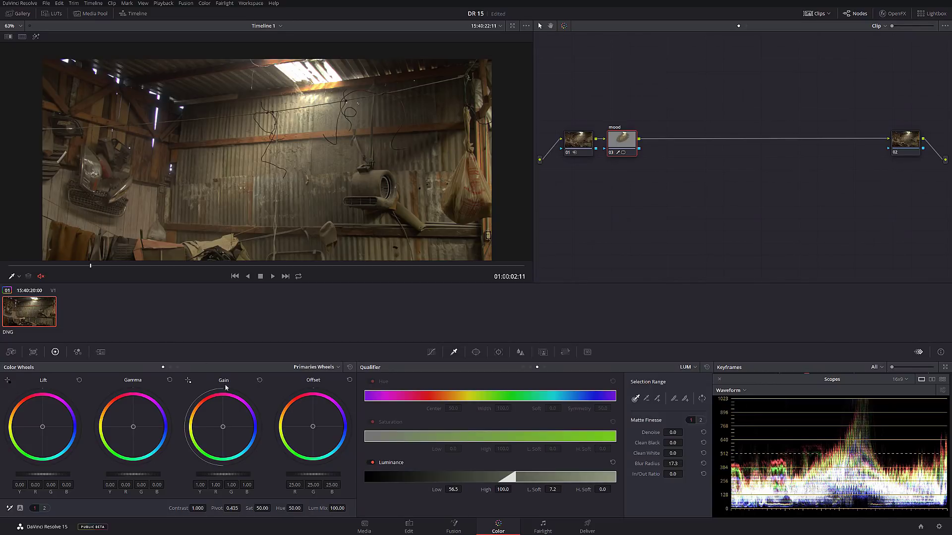
left_click_drag(222, 475, 236, 474)
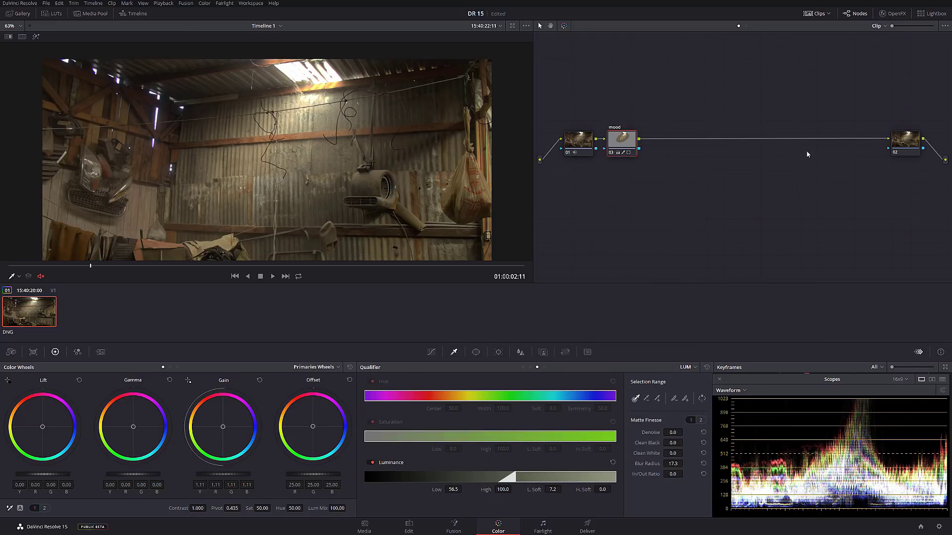
key("ctrl+d")
key("ctrl+d")
key("ctrl+d")
key("ctrl+d")
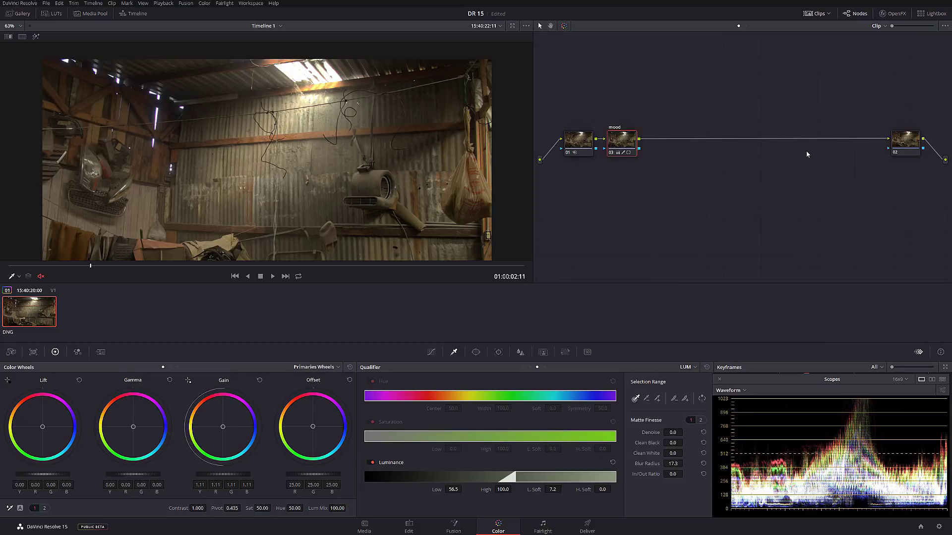
key("ctrl+d")
key("ctrl+d")
Add a serial node after the mood node and label it "mood 2".
key("alt+s")
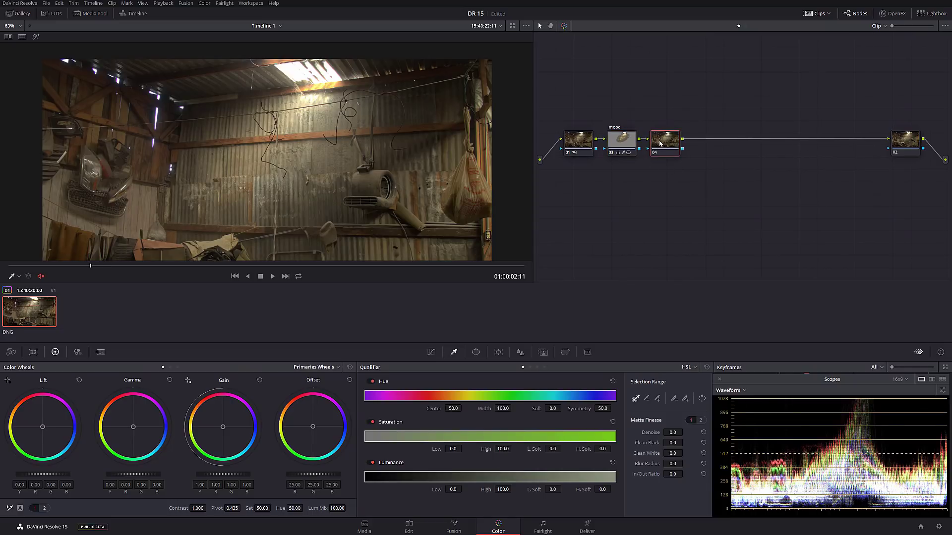
right_click(659, 141)
left_click(679, 157)
type("mood 2")
key("Return")
Highlight the mood node's mask and track its window forward from 01:00:06:12 with Zoom tracking excluded.
left_click(620, 141)
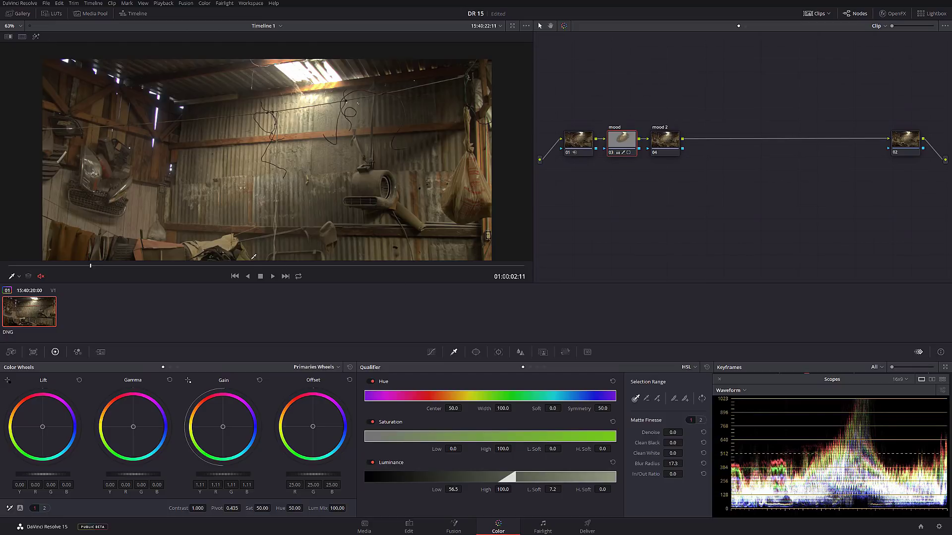
left_click(224, 267)
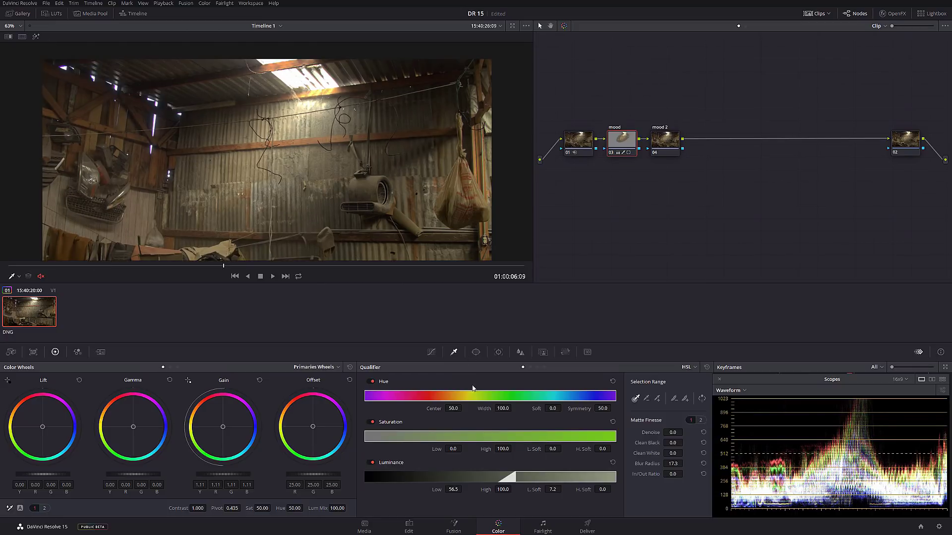
left_click(36, 36)
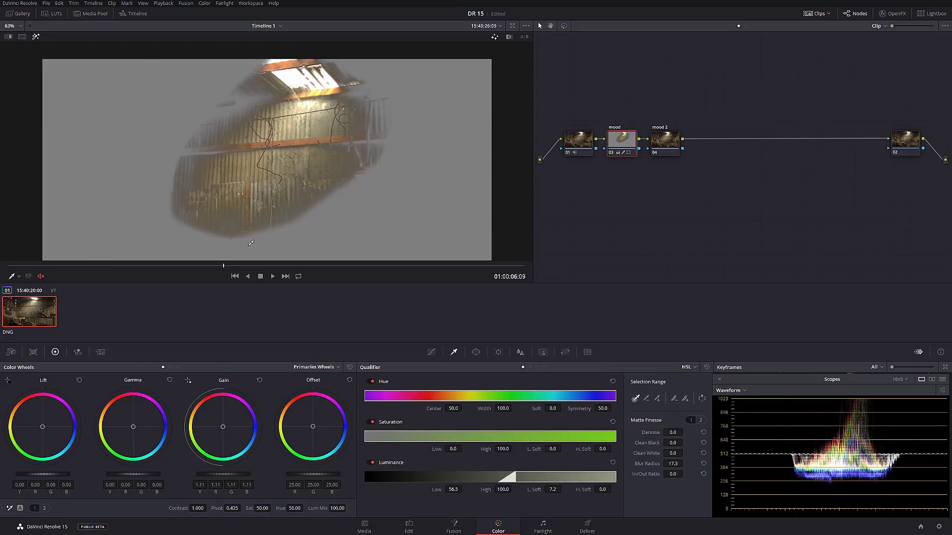
mouse_move(231, 270)
left_mouse_down()
mouse_move(251, 265)
mouse_move(229, 264)
left_mouse_up()
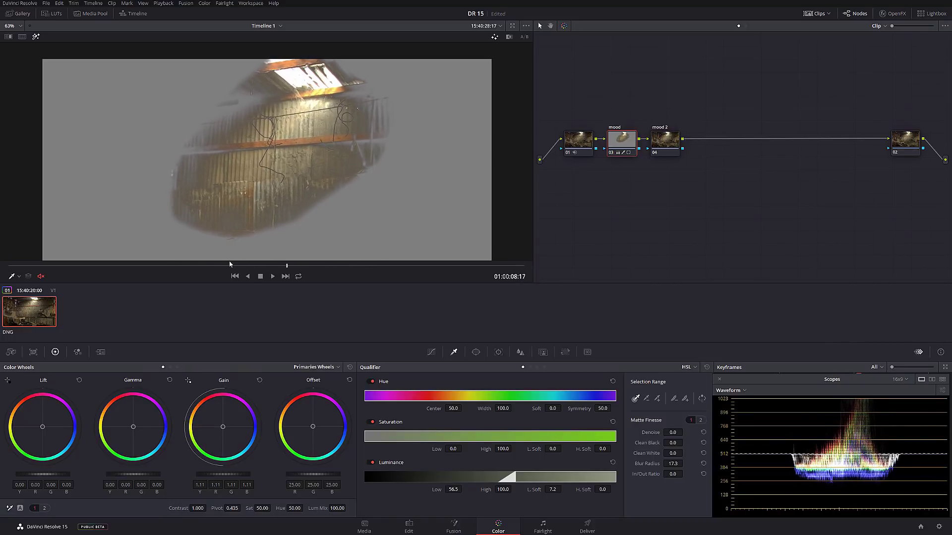
left_click(499, 352)
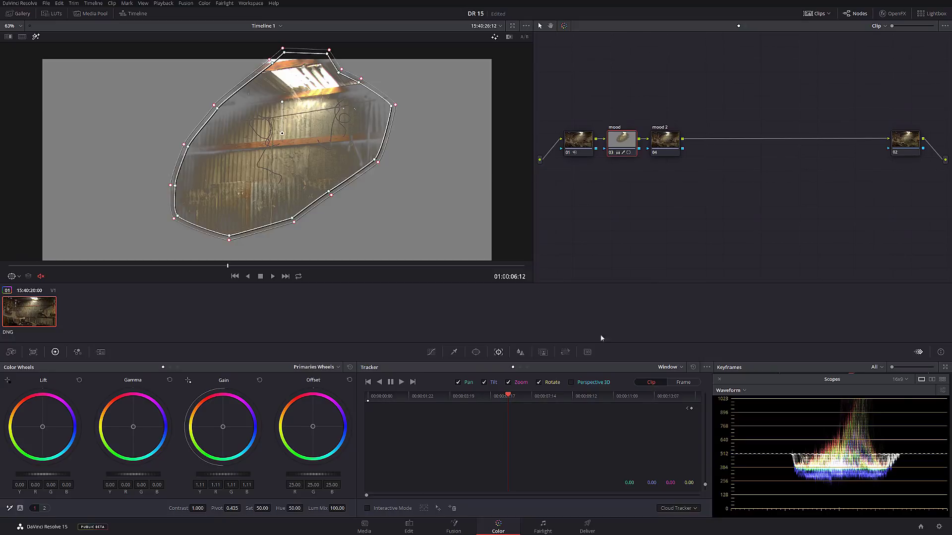
left_click(509, 383)
left_click(508, 382)
left_click(402, 382)
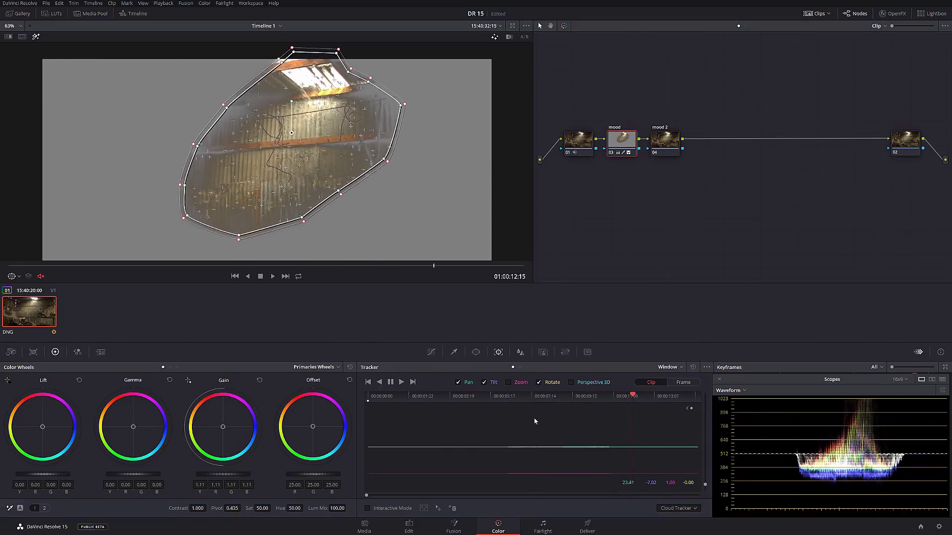
Track the mood window in reverse from 01:00:07:01 and review how it follows the wall through the clip with the highlight off.
left_click(521, 400)
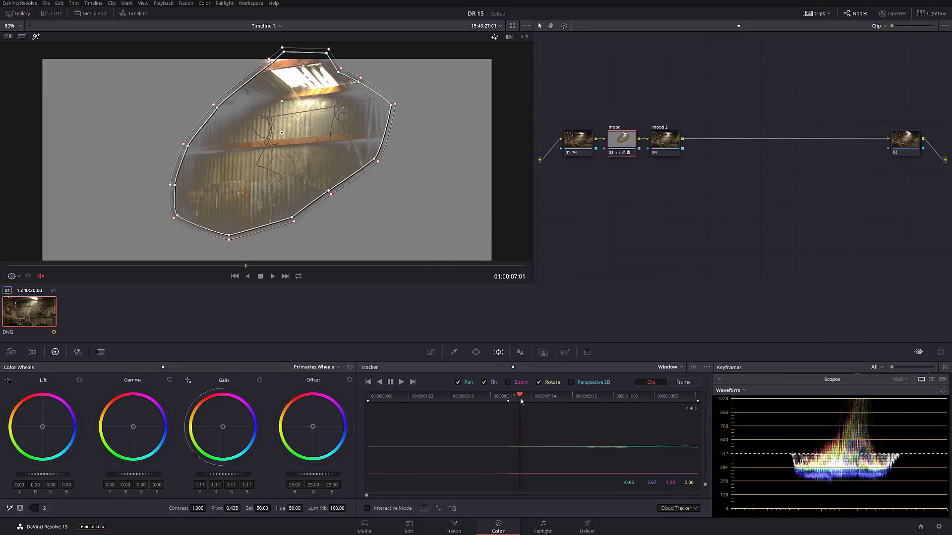
left_click(380, 383)
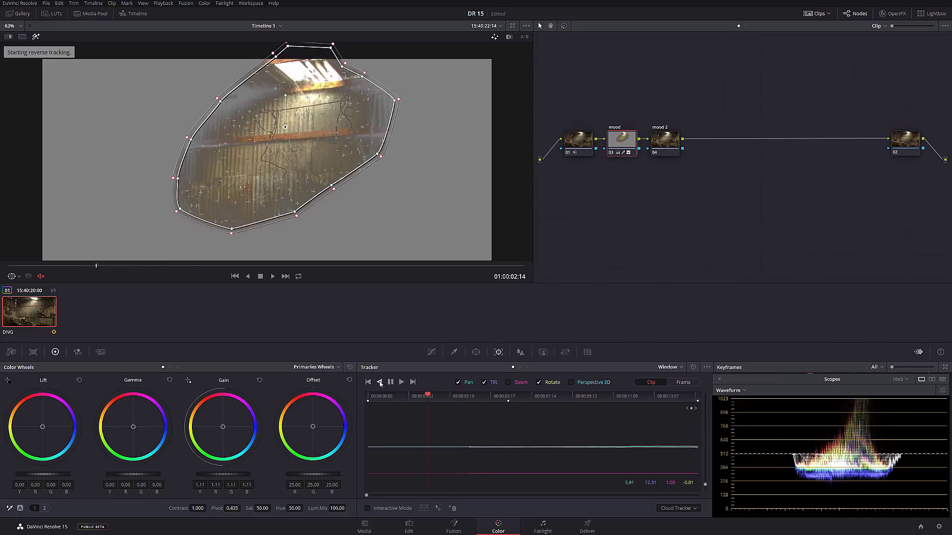
key("space")
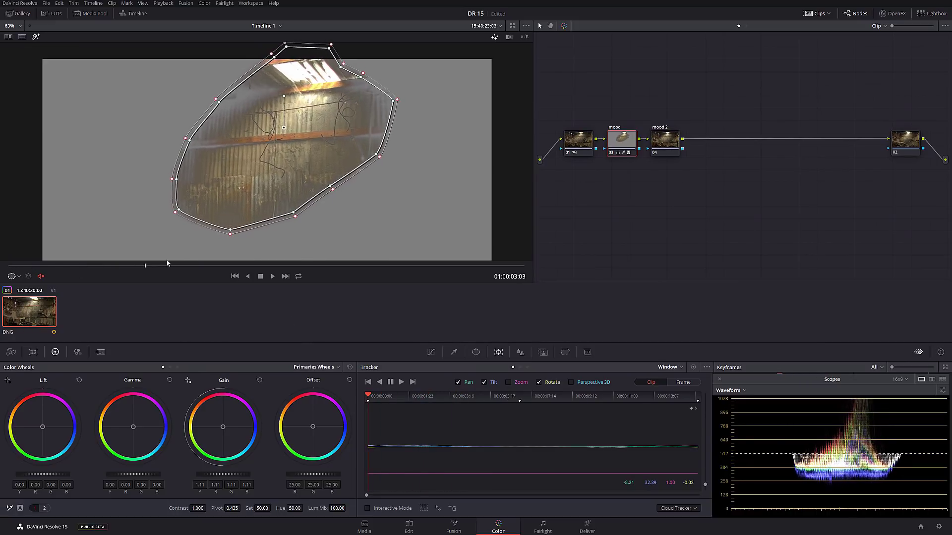
left_click_drag(49, 259, 90, 257)
key("shift+h")
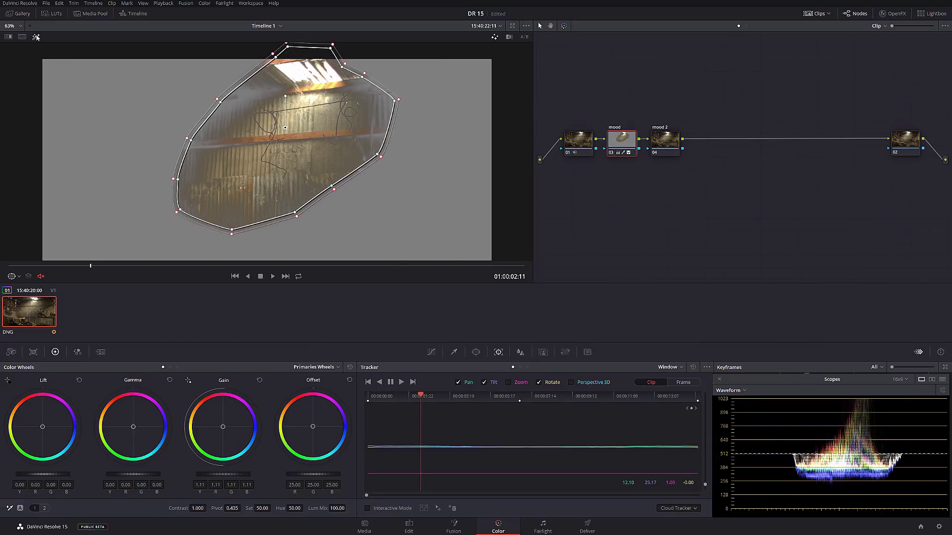
key("j")
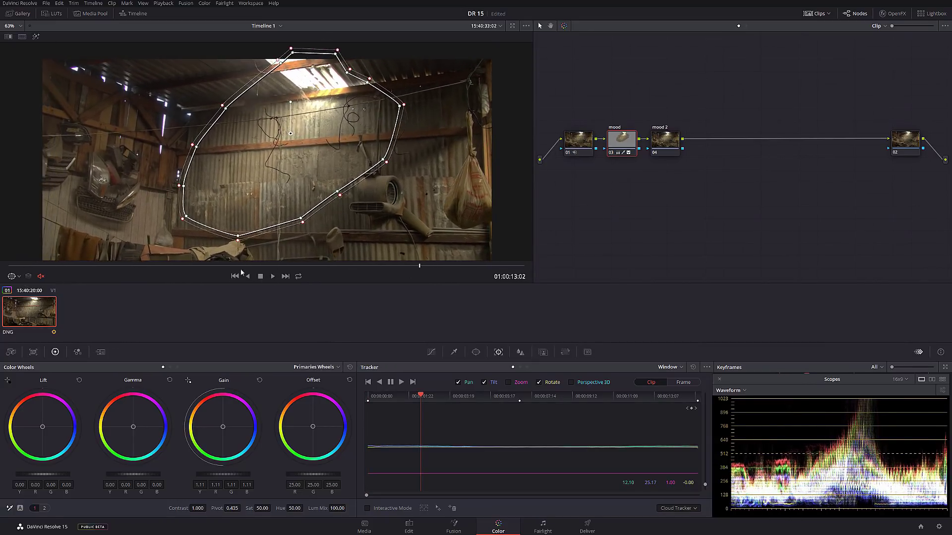
key("k")
On mood 2, place a gradient window over the lower-right corner of the image: Pan 57.04, Tilt 46.89, Rotate 125.72, Soft 1 2.66.
left_click(663, 139)
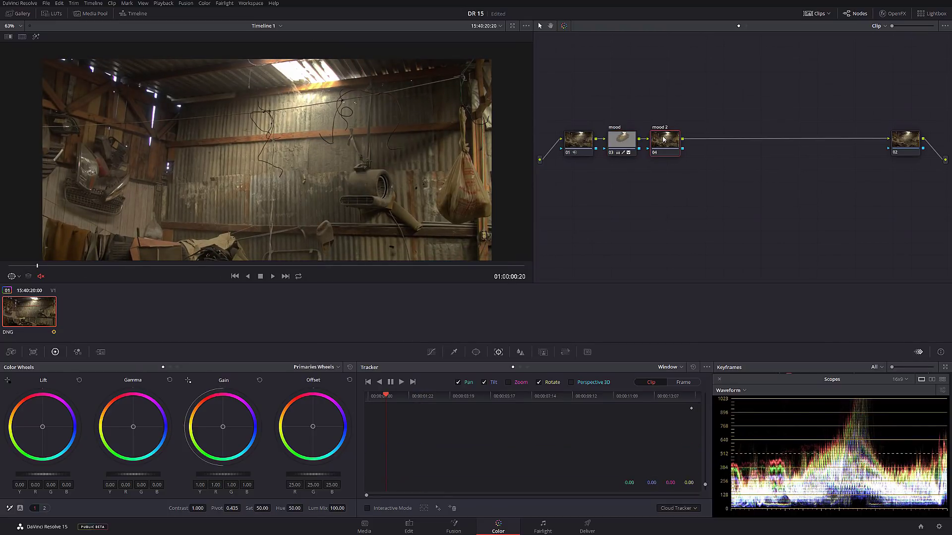
left_click_drag(419, 189, 388, 122)
scroll(395, 131, "down", 1)
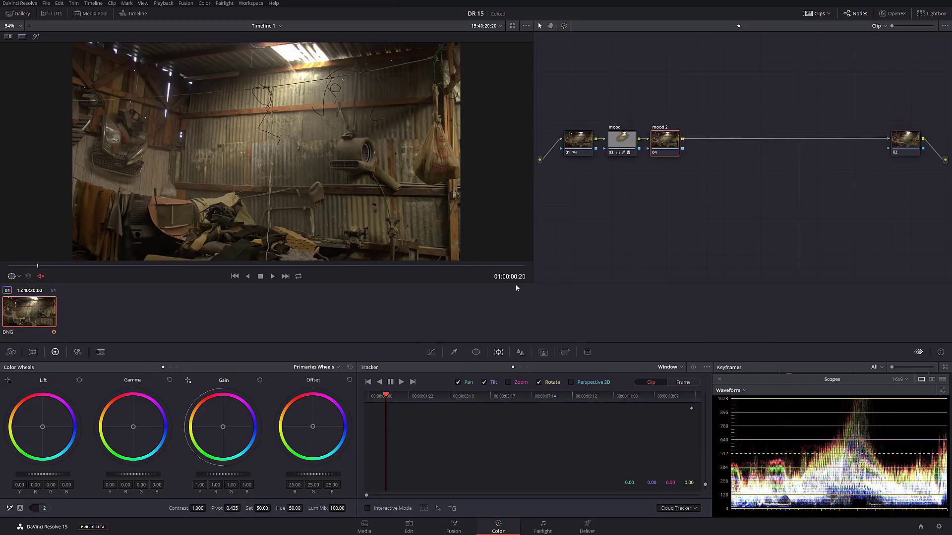
left_click(476, 352)
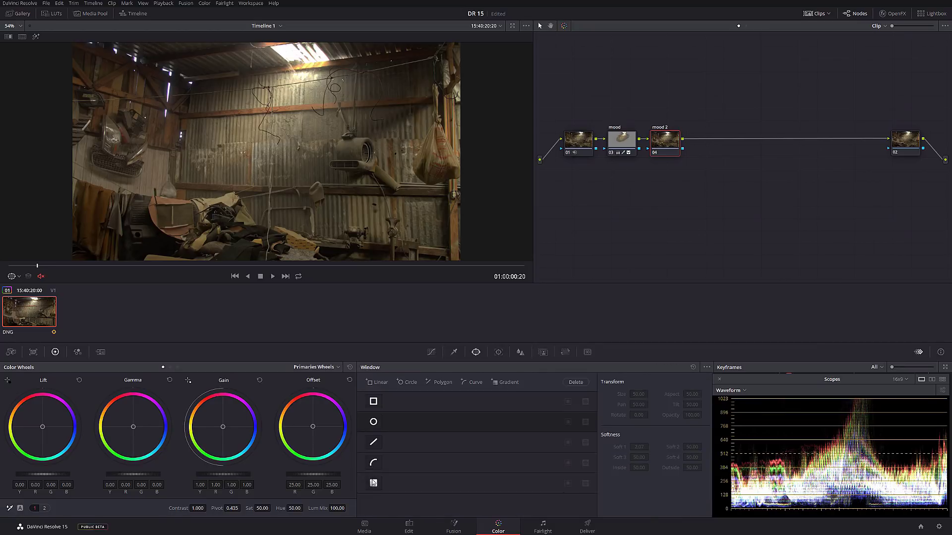
left_click(373, 484)
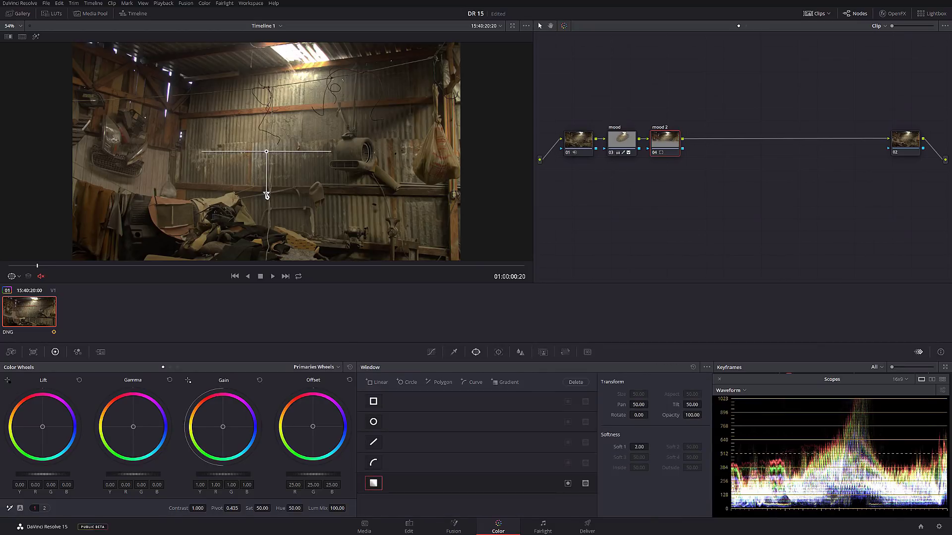
left_click_drag(267, 191, 384, 206)
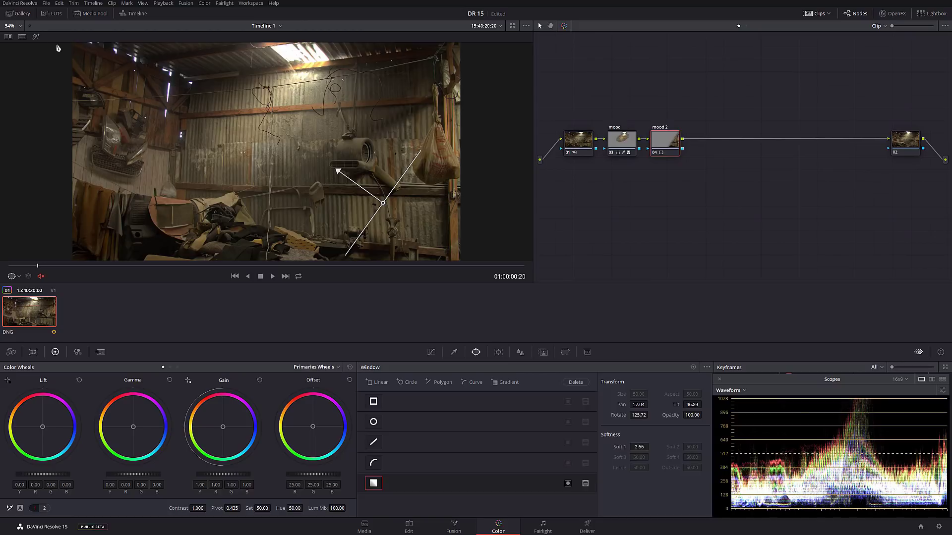
Highlight the mood 2 mask and refine the gradient window to Pan 58.86, Tilt 46.17, Rotate 121.01 and Soft 1 4.04.
left_click(35, 37)
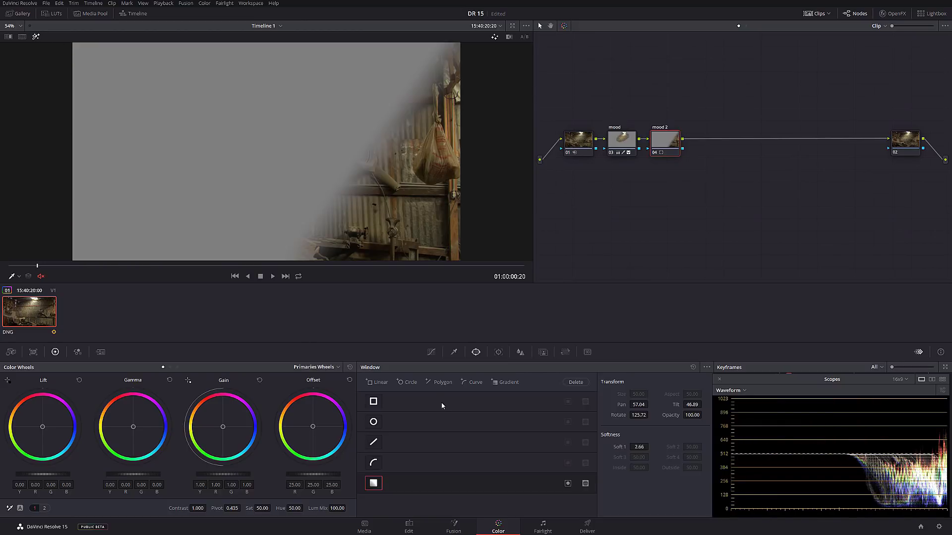
left_click(17, 277)
left_click(37, 308)
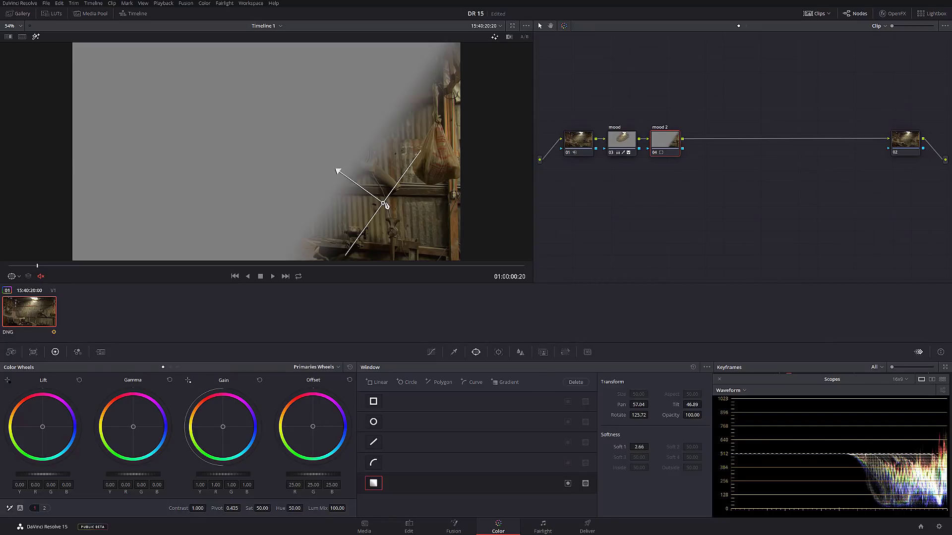
left_click_drag(386, 205, 416, 216)
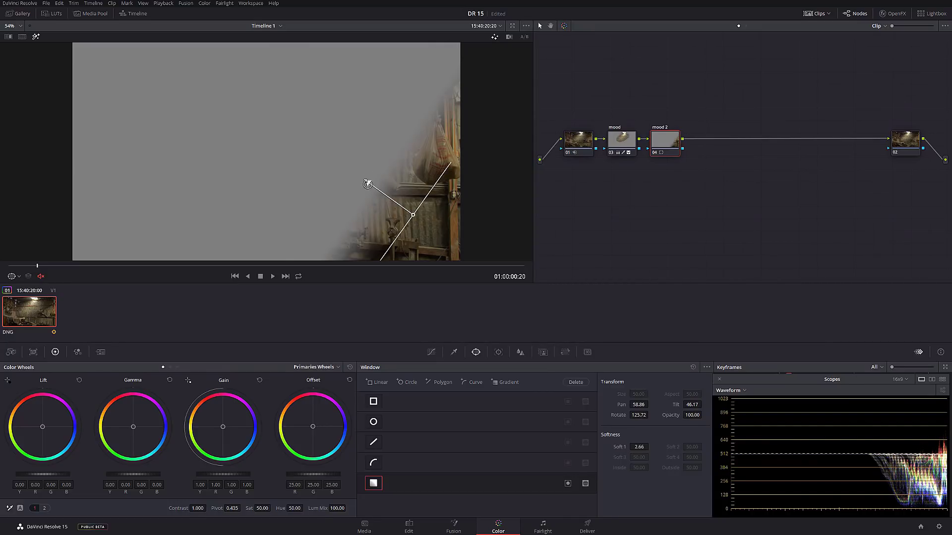
left_click_drag(368, 183, 342, 172)
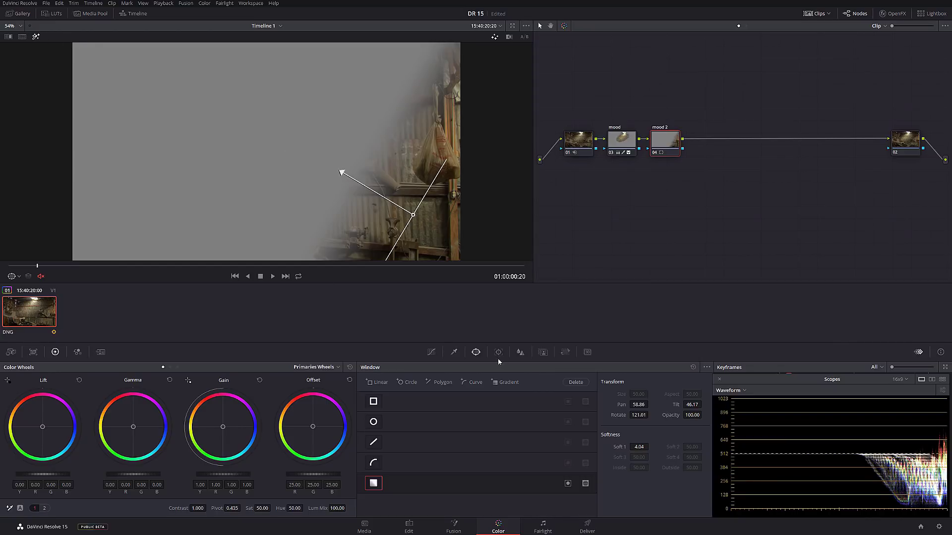
Restrict the mood 2 mask with a luminance-only qualifier: Low 53.0, L. Soft 4.2, Blur Radius 19.7, and turn the highlight off.
left_click(453, 352)
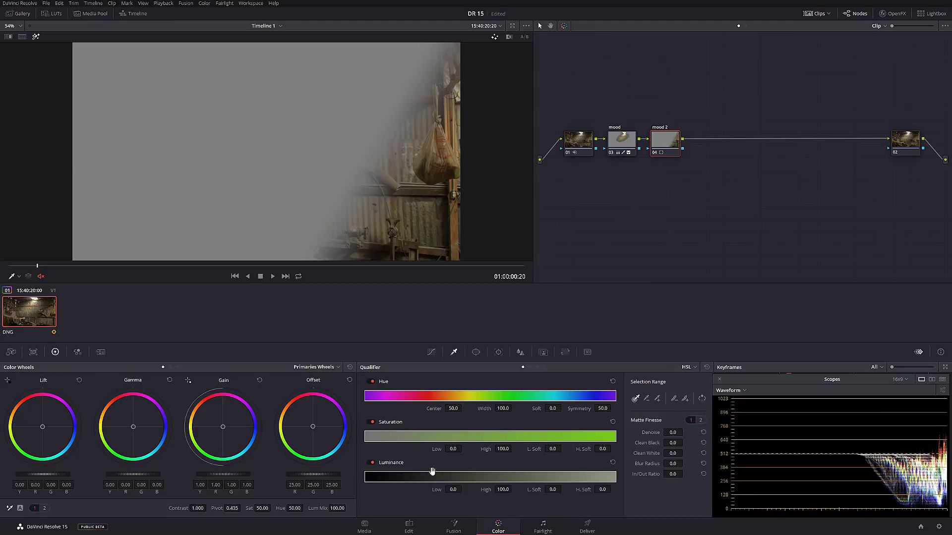
left_click(537, 366)
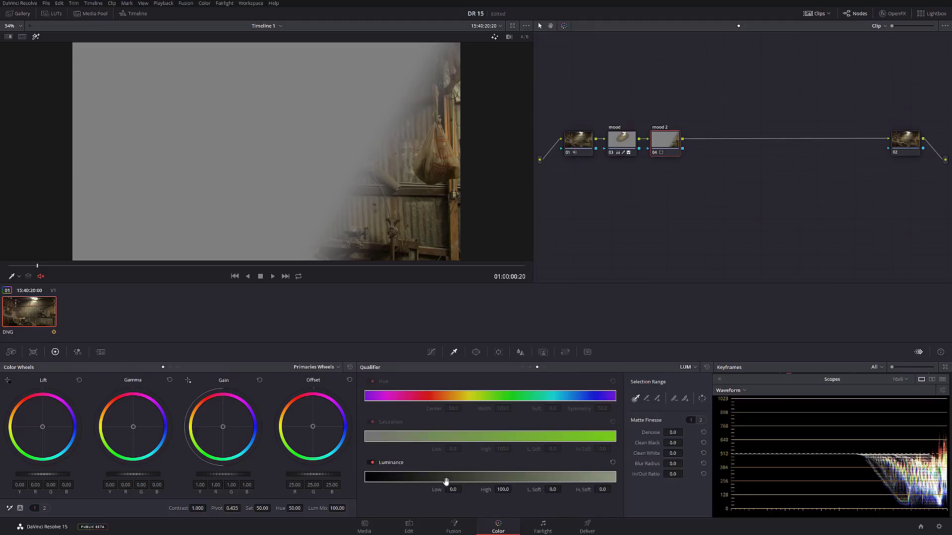
left_click_drag(365, 478, 558, 489)
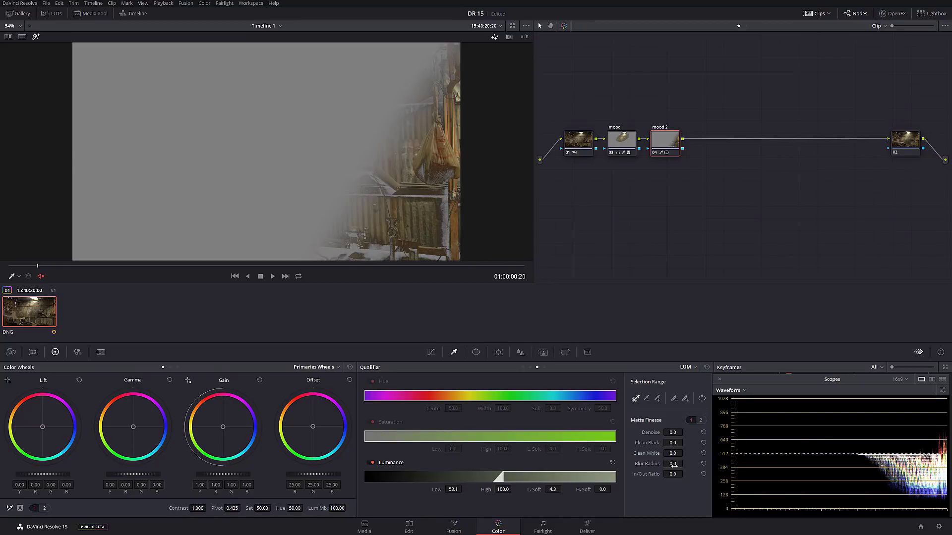
left_click_drag(673, 464, 684, 464)
left_click(36, 36)
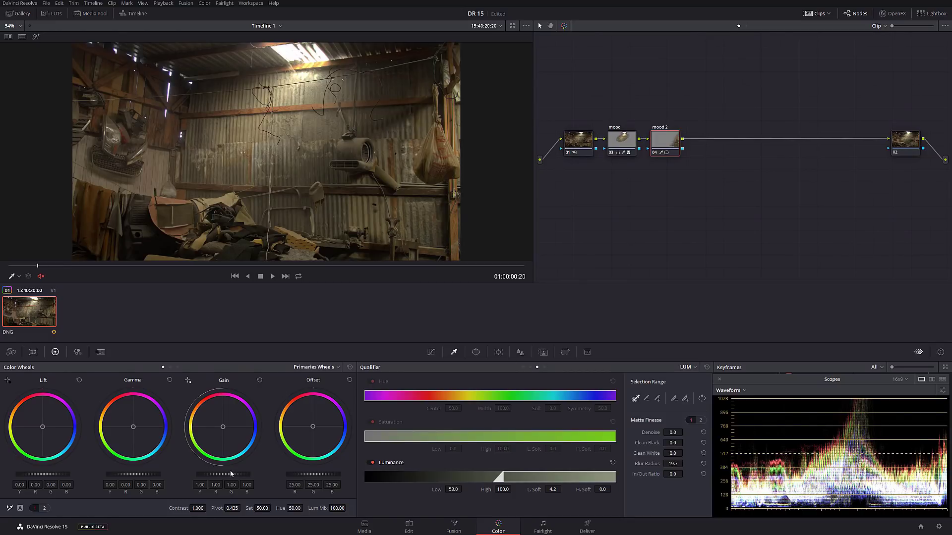
Raise the mood 2 node's Gain to 1.20 on all channels and review the brightened corner at several points in the clip.
left_click_drag(223, 475, 243, 475)
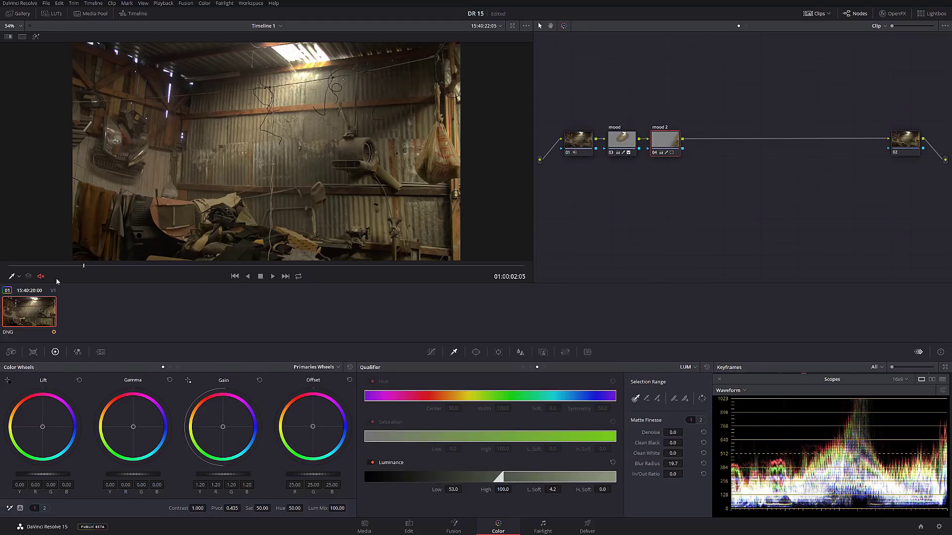
left_click_drag(113, 268, 68, 266)
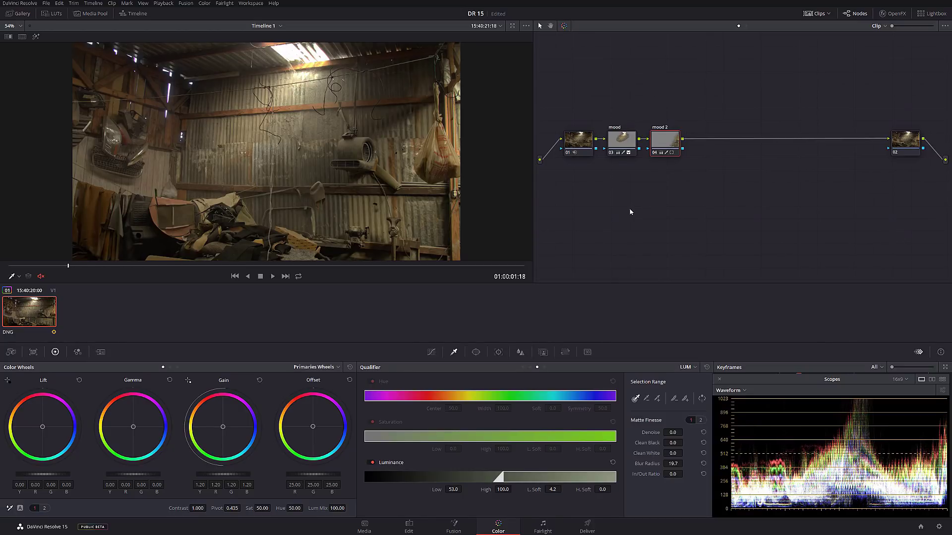
mouse_move(104, 267)
left_mouse_down()
mouse_move(365, 265)
mouse_move(121, 270)
left_mouse_up()
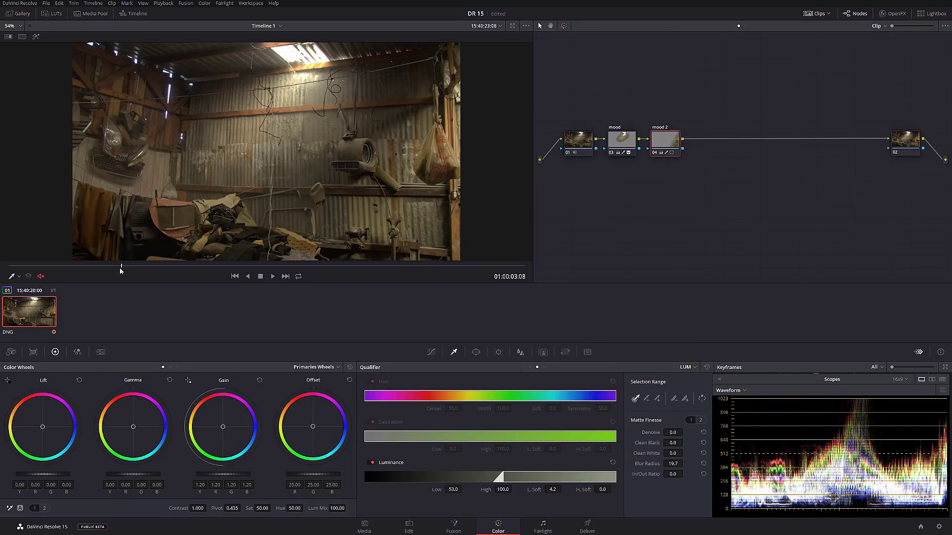
Add a serial node after mood 2 and label it Glow.
key("alt+s")
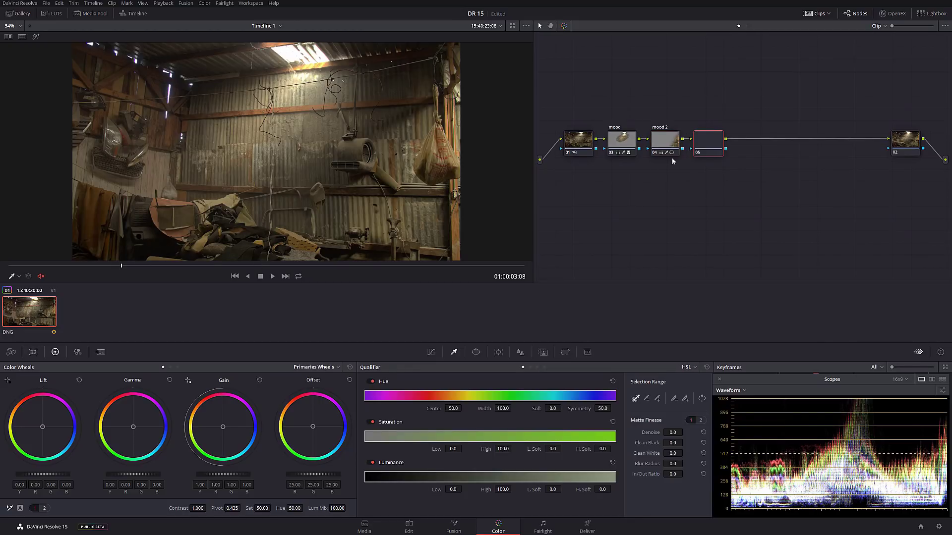
right_click(711, 140)
left_click(730, 153)
type("Glow")
Inspect the bright gaps in the wooden wall and apply the ResolveFX Light Glow effect to the Glow node.
scroll(169, 102, "up", 5)
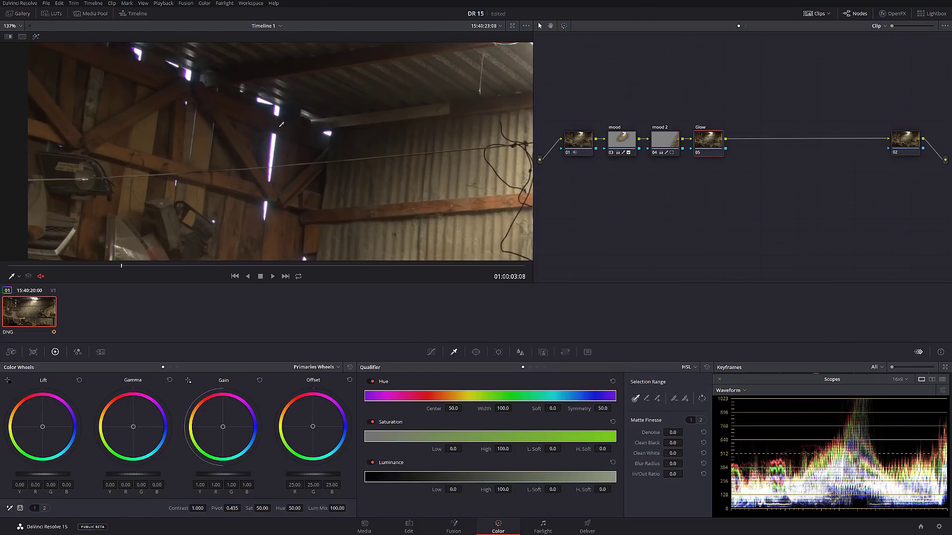
scroll(281, 124, "up", 3)
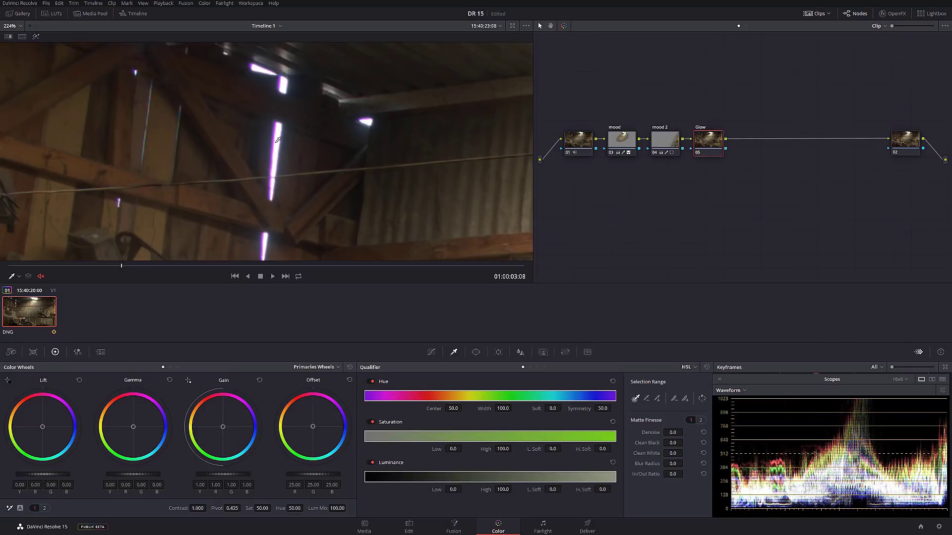
key("shift+z")
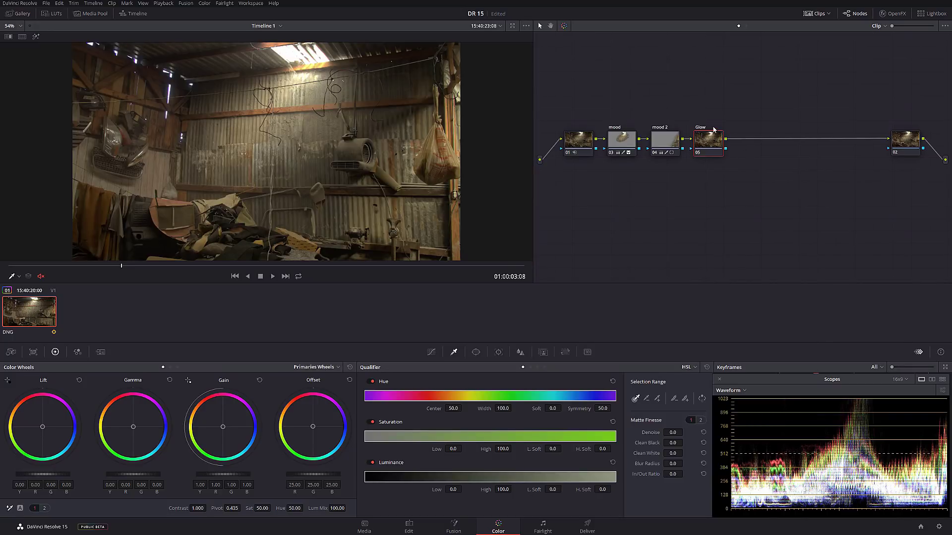
left_click(893, 14)
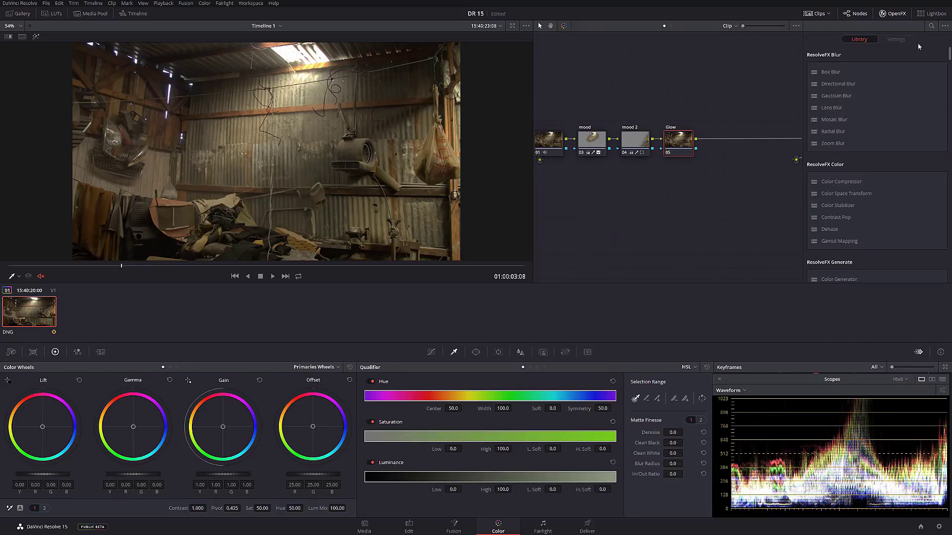
left_click(932, 26)
type("glow")
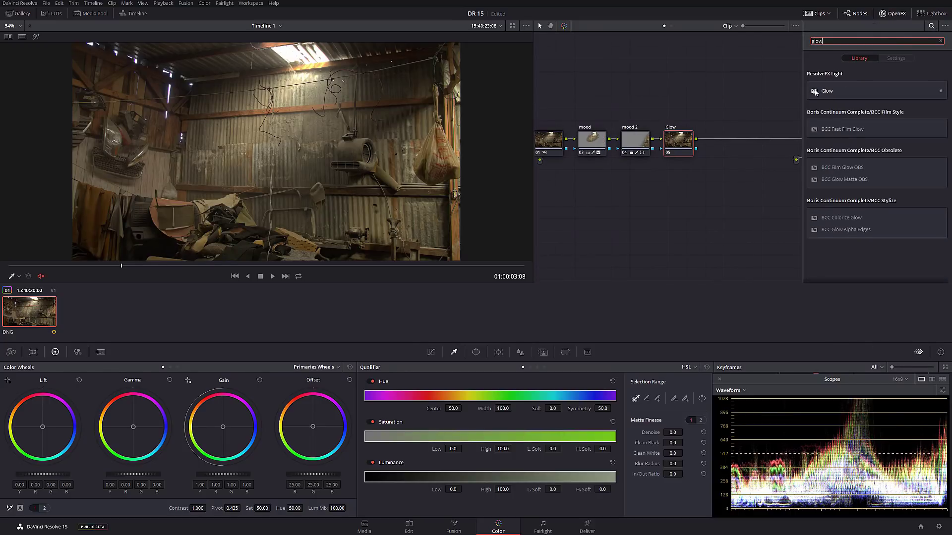
left_click_drag(827, 90, 678, 142)
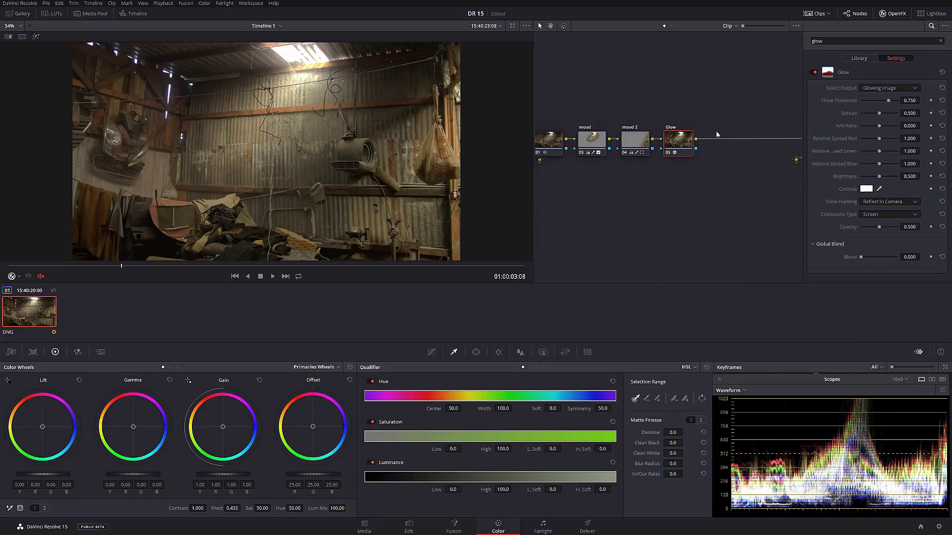
left_click(896, 13)
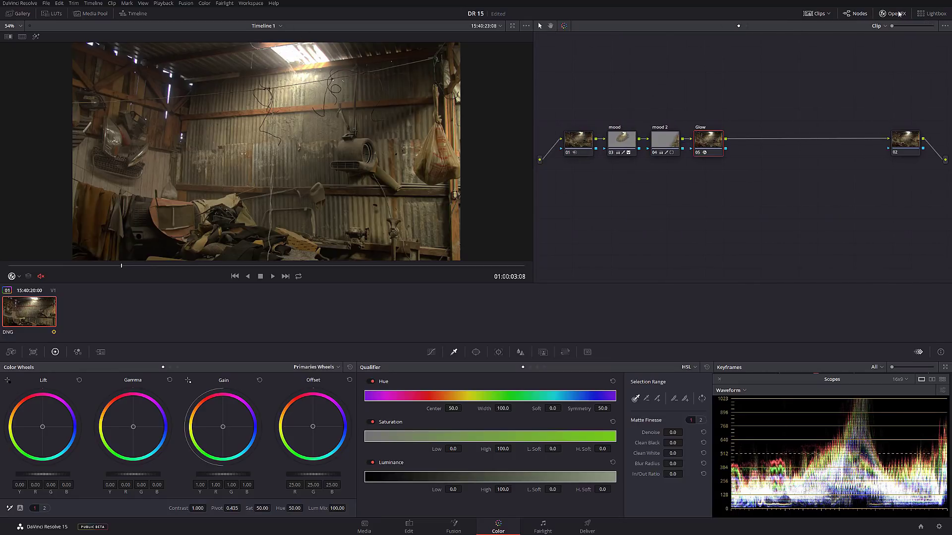
On the Glow node, draw a closed curve window around the bright gaps in the wooden wall at the image's upper-left corner.
left_click(476, 352)
left_click(373, 464)
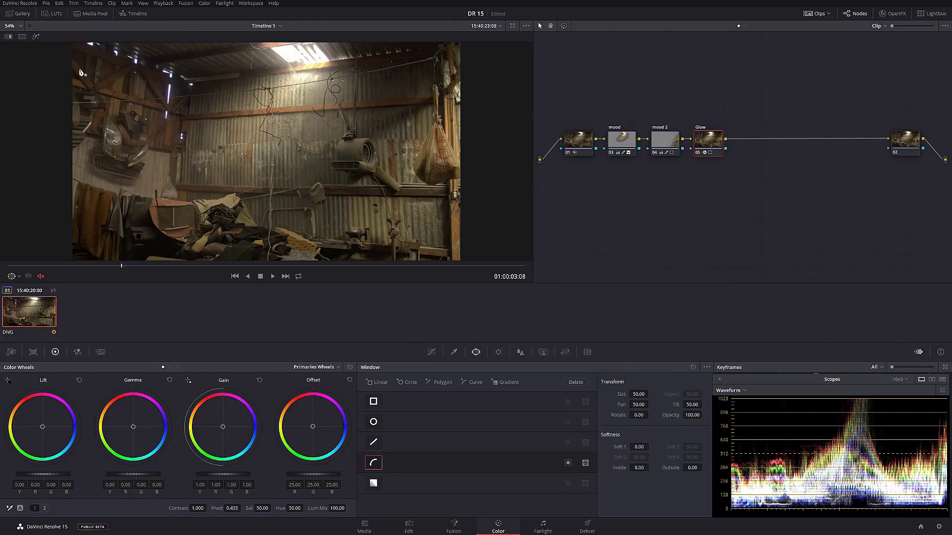
scroll(95, 73, "down", 1)
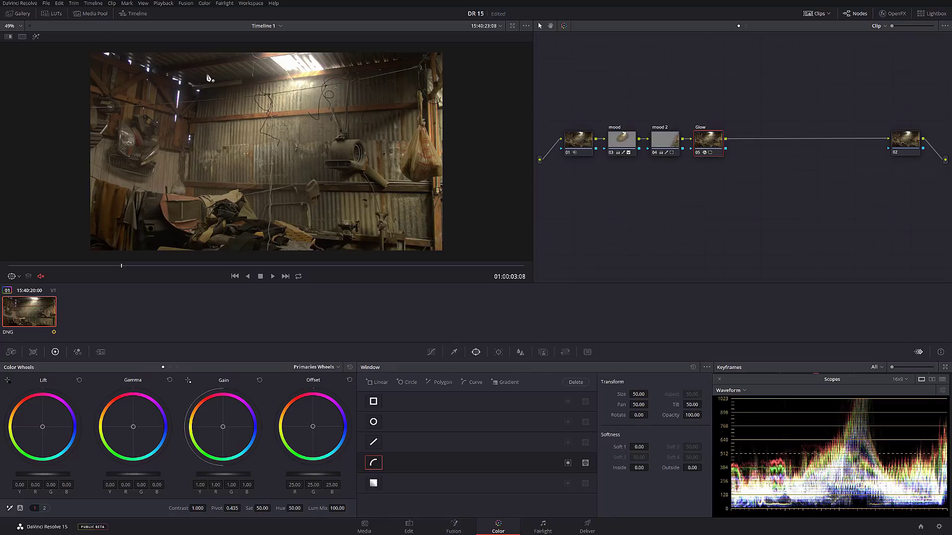
left_click(86, 48)
left_click(81, 74)
left_click(135, 85)
left_click(133, 116)
left_click(159, 130)
left_click(188, 150)
left_click(198, 139)
left_click(205, 104)
left_click(211, 80)
left_click(167, 61)
left_click(153, 58)
left_click(126, 47)
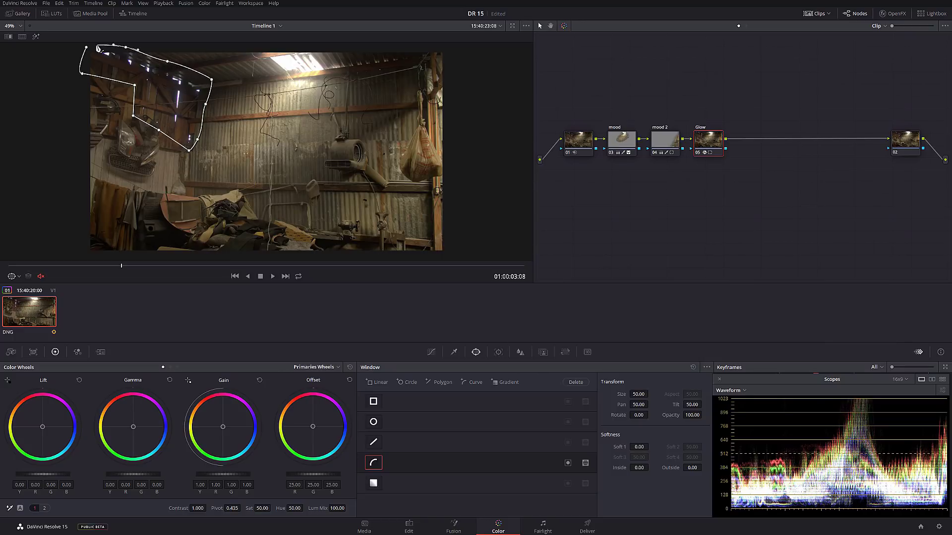
left_click(86, 47)
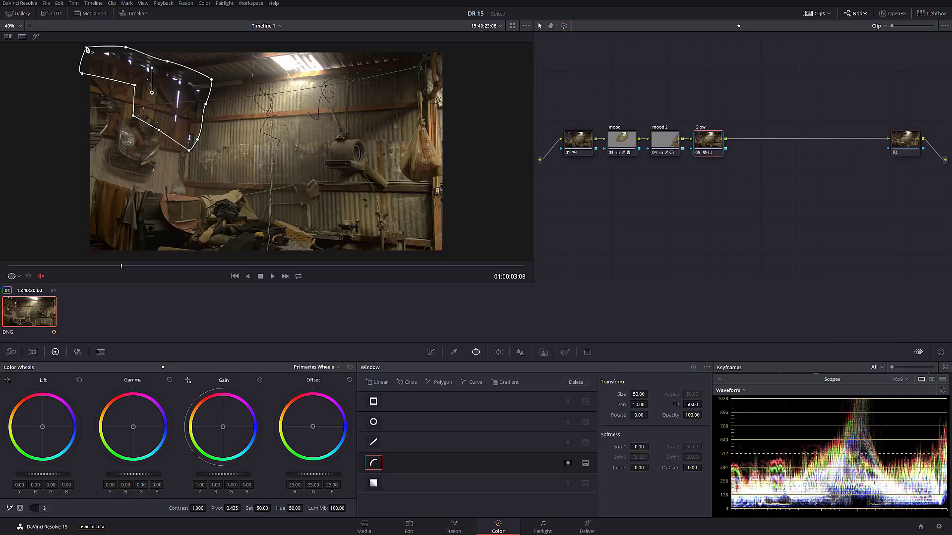
Track the Glow window in reverse to the clip's start and forward to its end, and check its position at earlier frames.
left_click(499, 352)
left_click(380, 383)
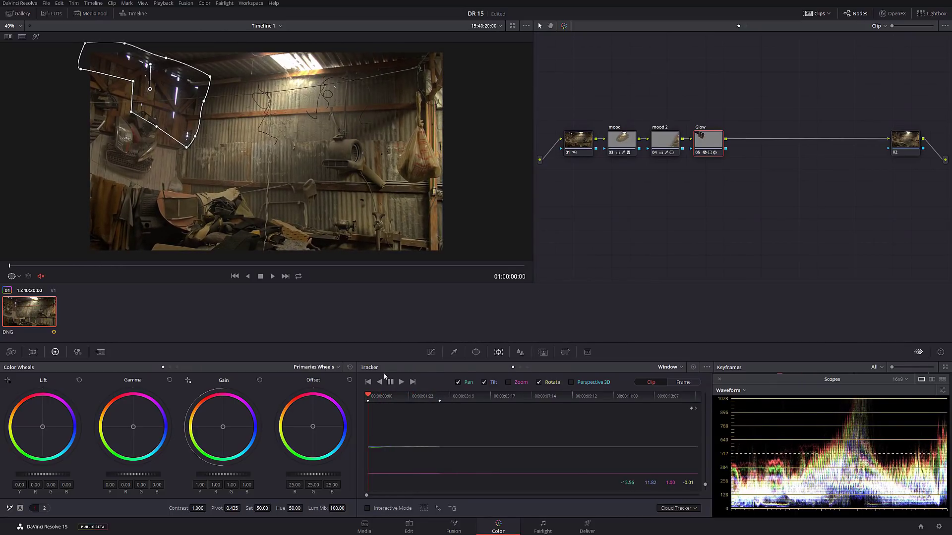
left_click(401, 383)
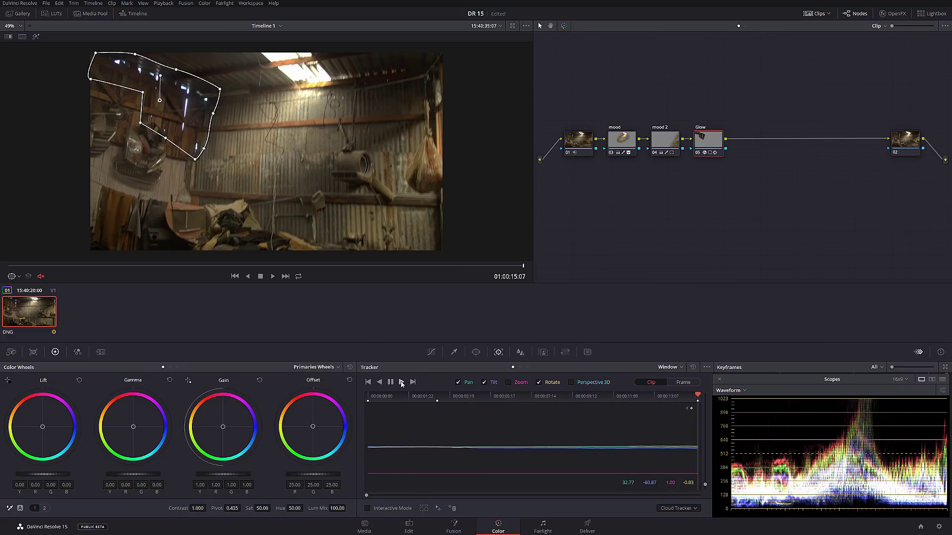
left_click(250, 266)
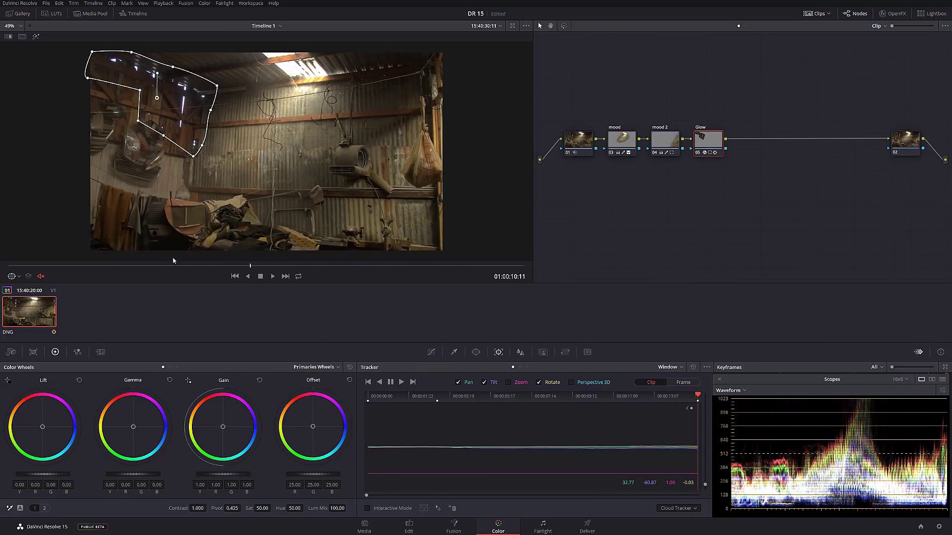
left_click(163, 265)
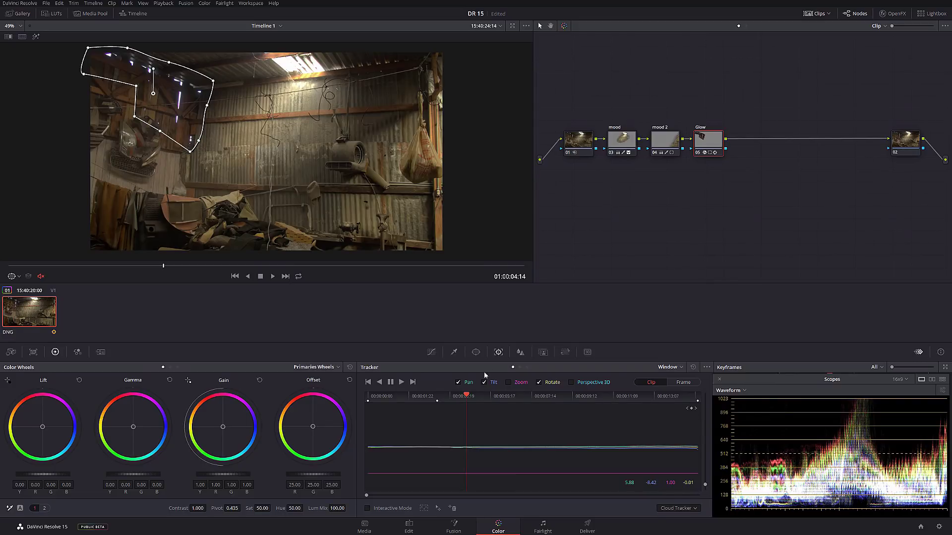
Set the Glow window's Soft 1 to 12.12 and the Glow effect's Shine Threshold to 0.010, checking the mask with the highlight.
left_click(476, 352)
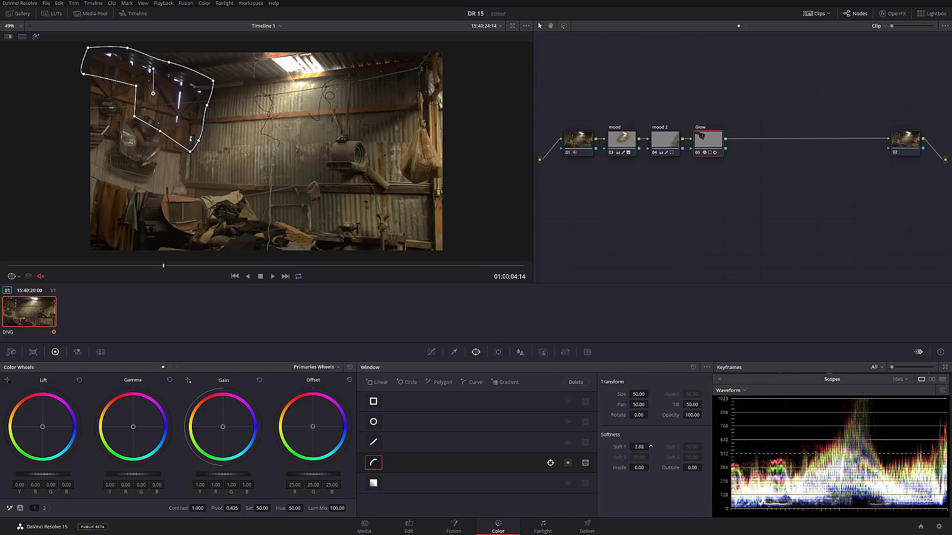
left_click_drag(640, 447, 651, 446)
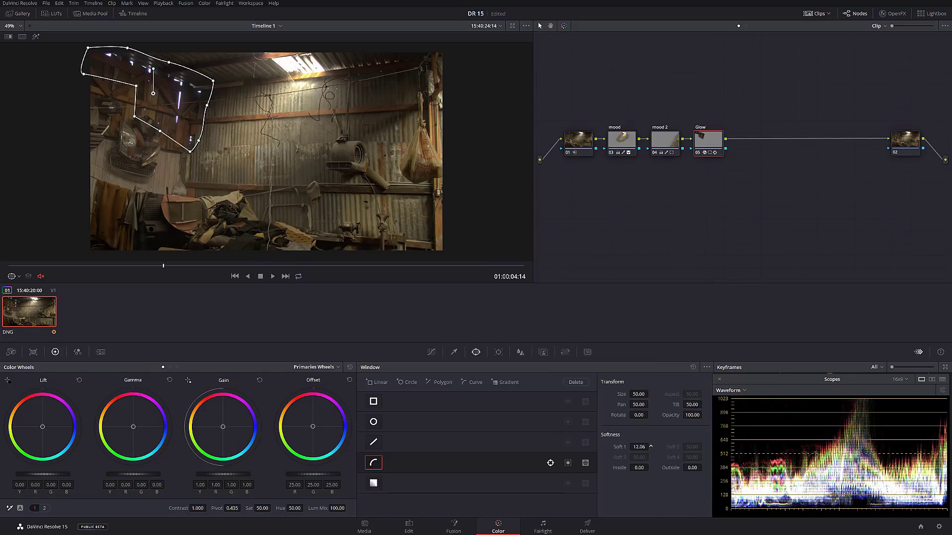
left_click(892, 14)
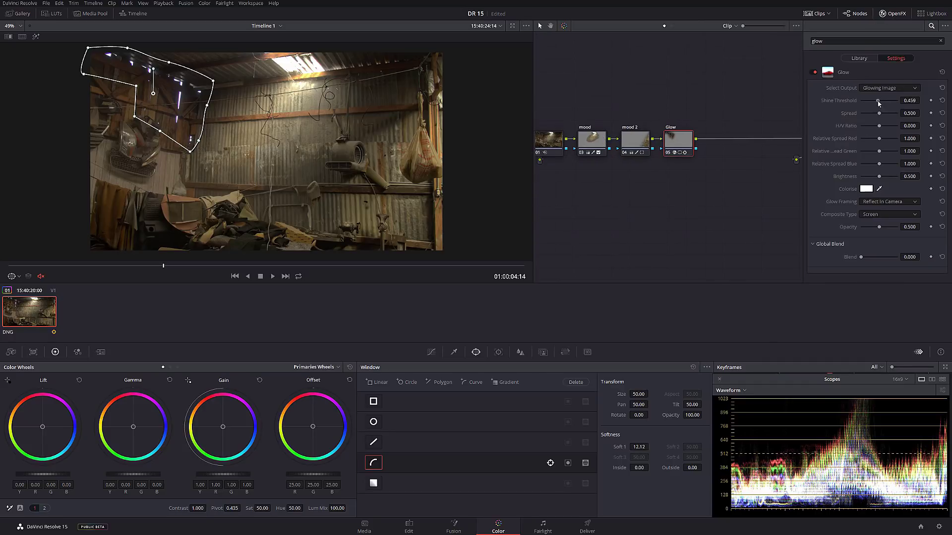
left_click_drag(888, 101, 862, 103)
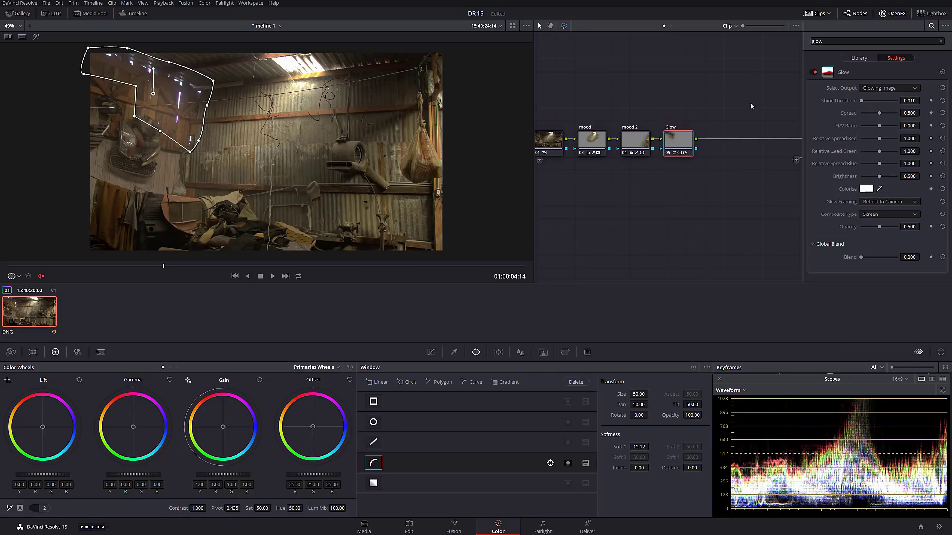
left_click(36, 36)
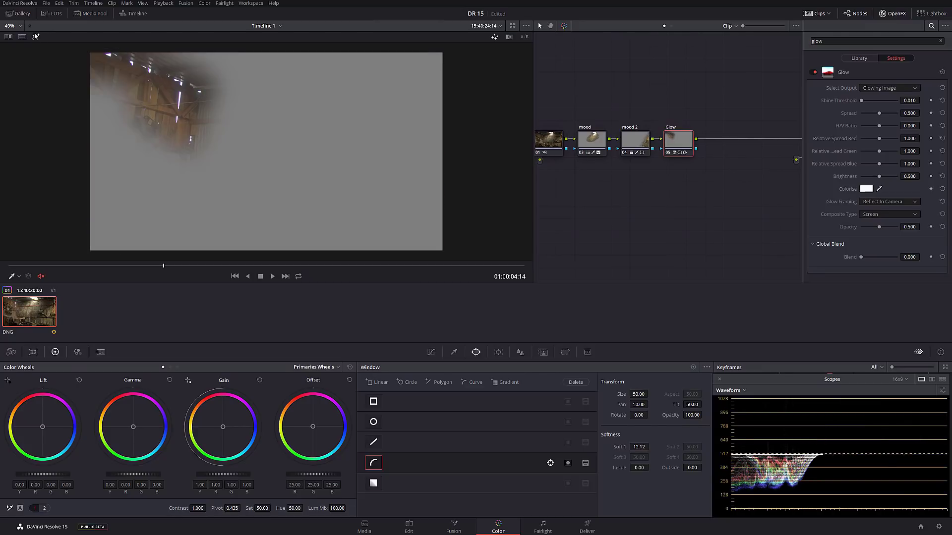
left_click(35, 36)
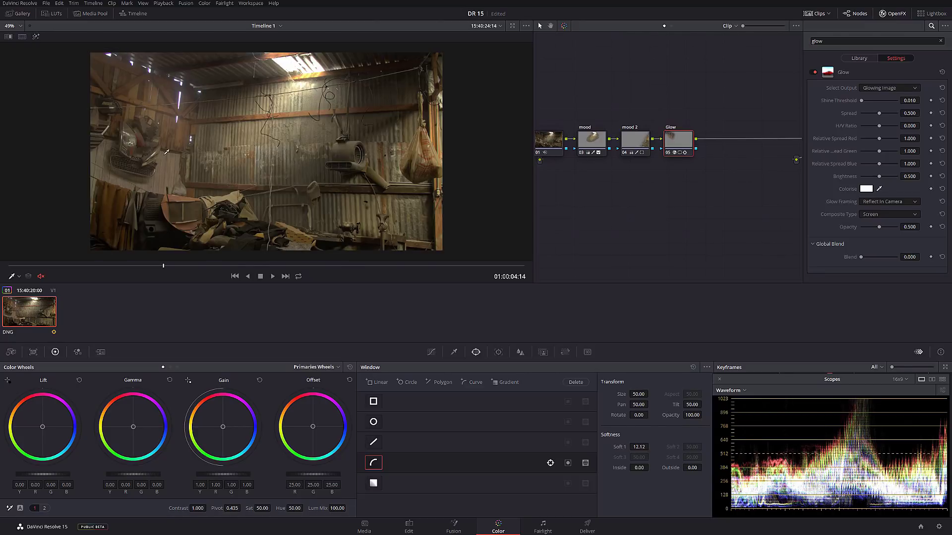
Limit the Glow node with a luminance-only qualifier: Low 53.0, L. Soft 9.1 and Blur Radius 8.8.
left_click(454, 352)
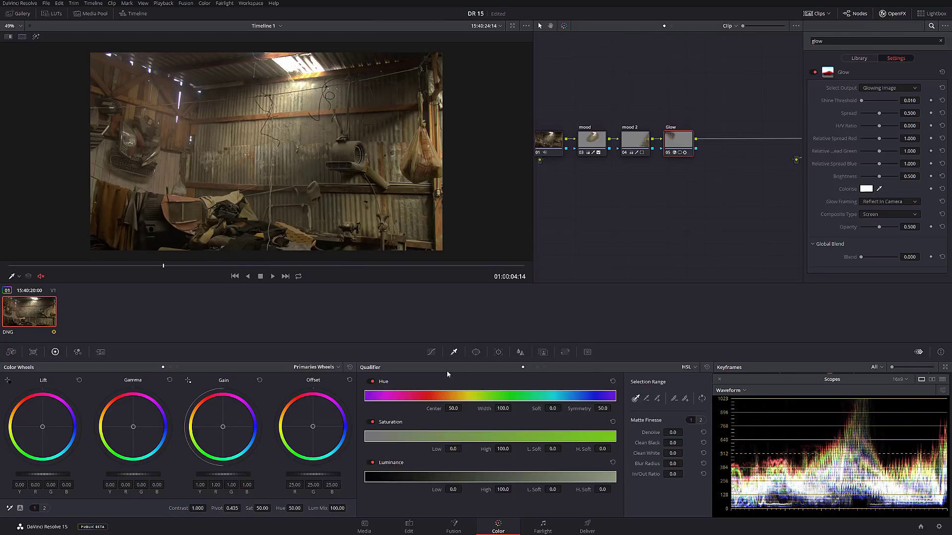
left_click(537, 368)
mouse_move(452, 489)
left_mouse_down()
mouse_move(486, 489)
mouse_move(462, 489)
left_mouse_up()
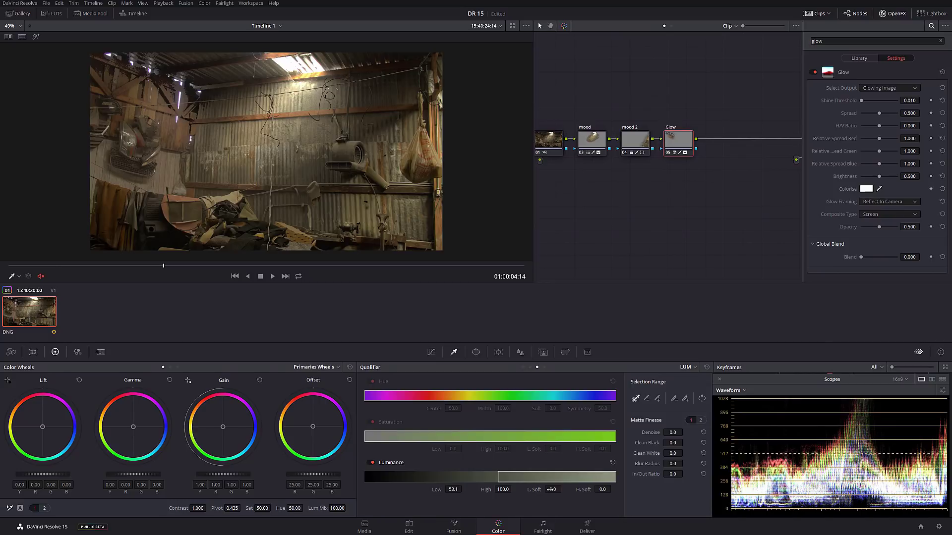
left_click_drag(550, 490, 568, 490)
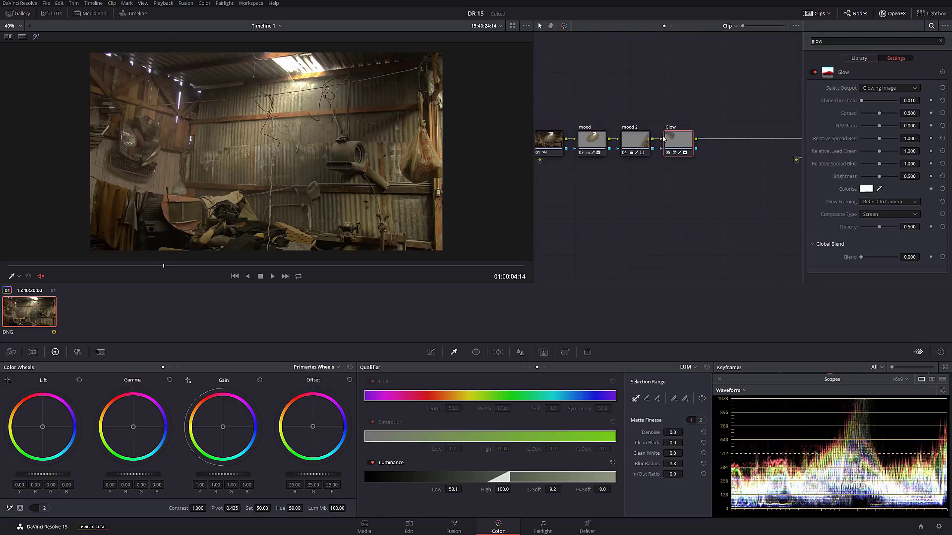
Compare the image with the Glow node disabled and enabled, and close the effects library.
key("ctrl+d")
key("ctrl+d")
key("ctrl+d")
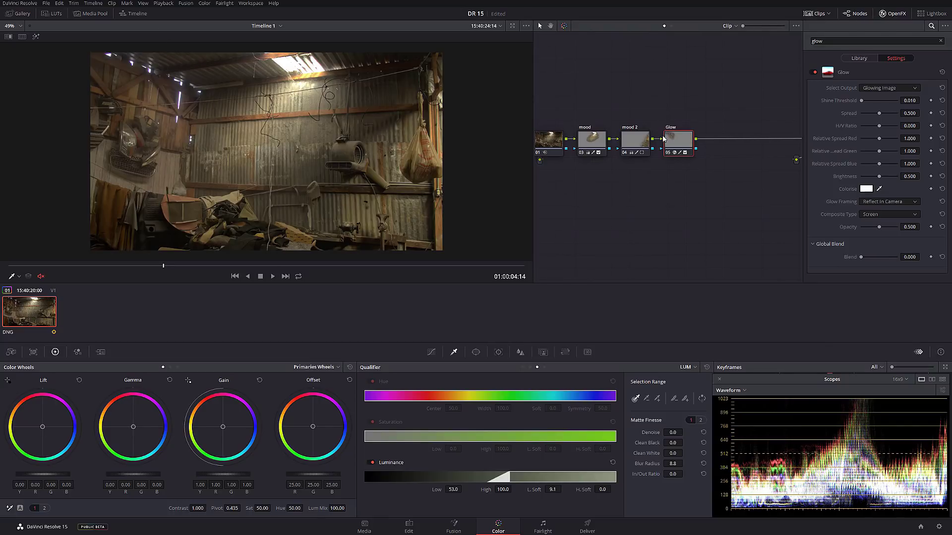
key("ctrl+d")
key("ctrl+d")
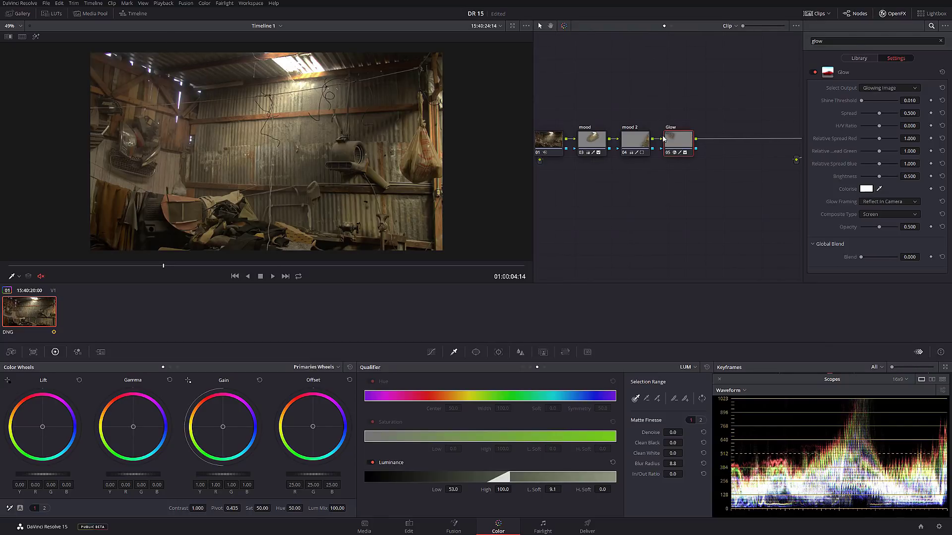
key("ctrl+d")
left_click(892, 13)
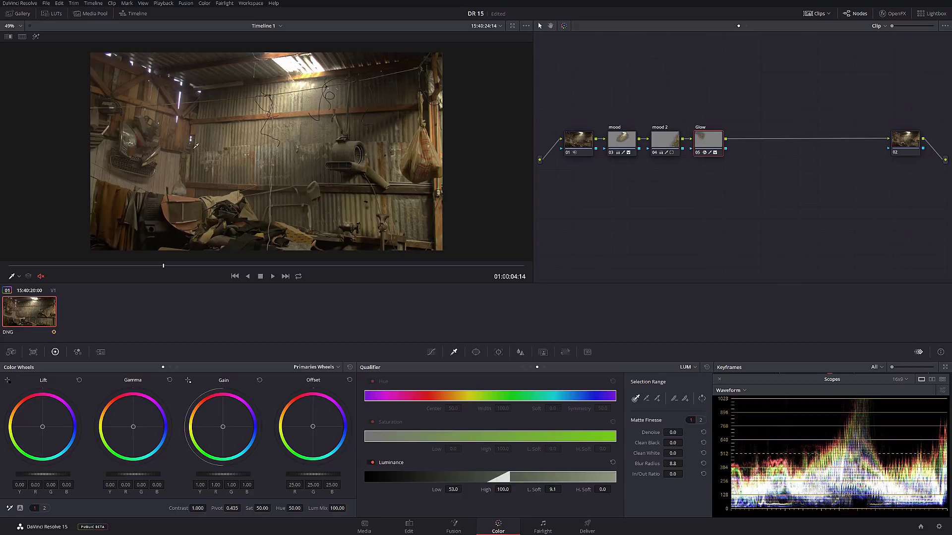
Reduce the Glow node's strength by setting its key output gain to 0.565.
left_click(543, 353)
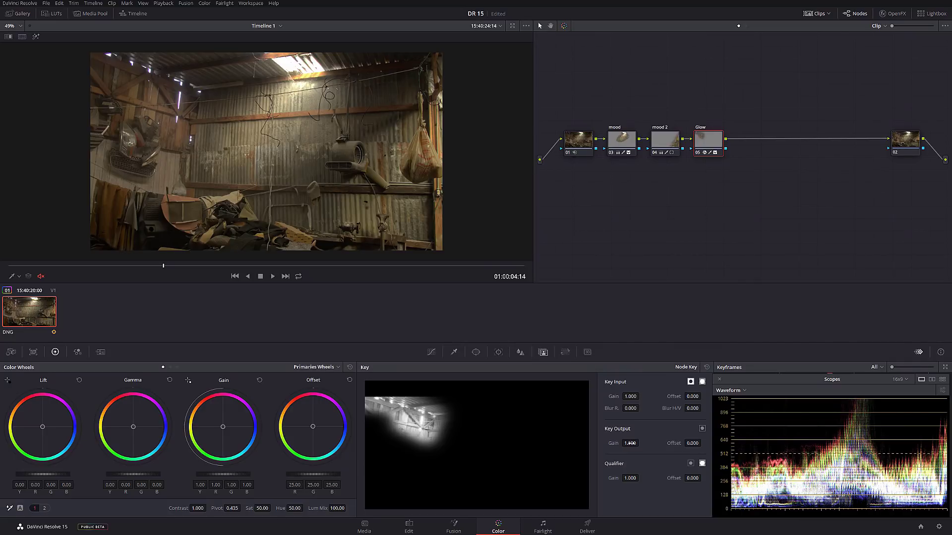
left_click_drag(629, 444, 620, 444)
mouse_move(630, 443)
left_mouse_down()
mouse_move(602, 443)
mouse_move(655, 443)
mouse_move(620, 443)
mouse_move(640, 443)
left_mouse_up()
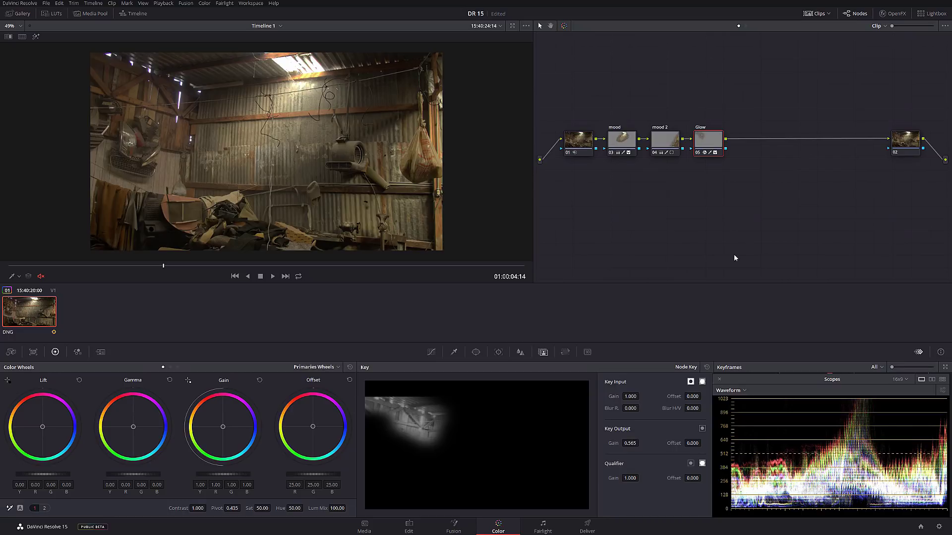
left_click_drag(702, 139, 703, 139)
mouse_move(702, 139)
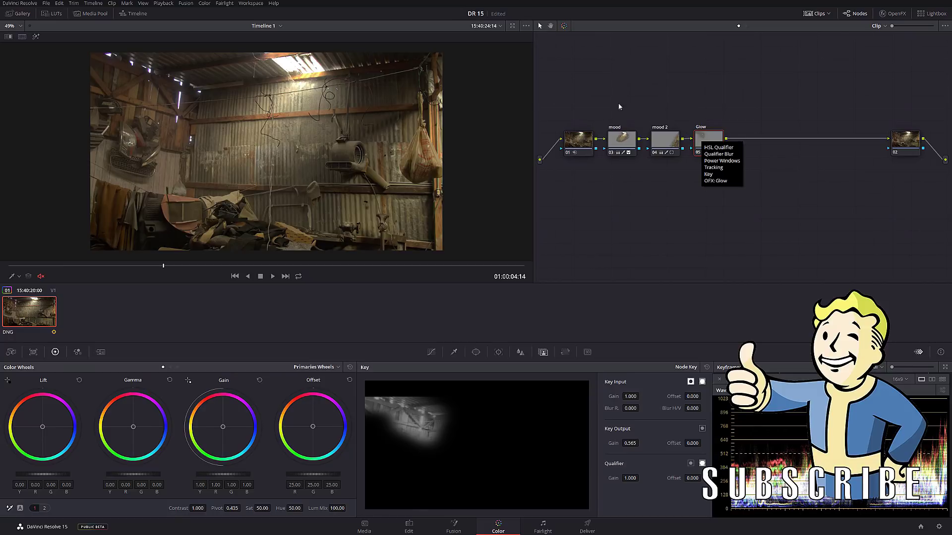
Combine the mood, mood 2 and Glow nodes into a compound node beside node 01 and label it MOOD.
left_click_drag(614, 92, 712, 195)
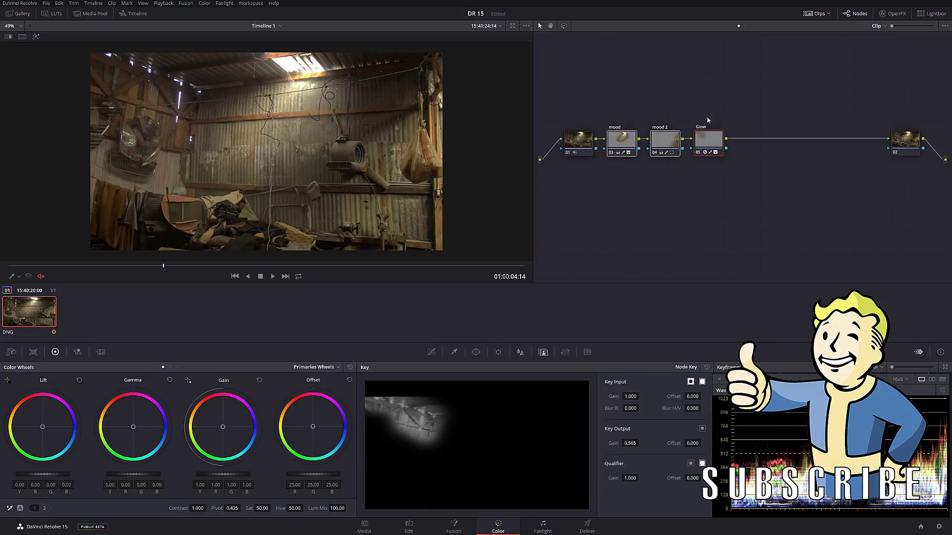
right_click(705, 140)
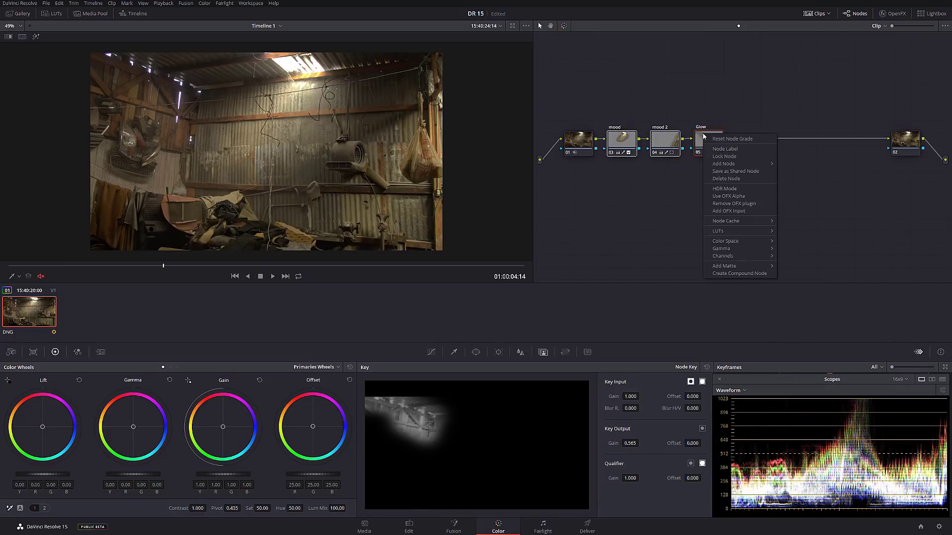
left_click(749, 272)
left_click_drag(704, 139, 629, 145)
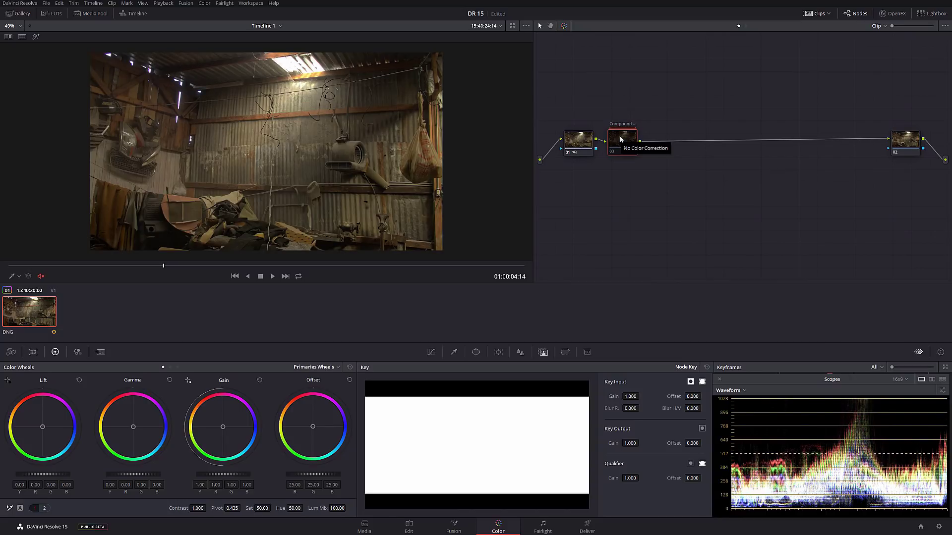
right_click(620, 139)
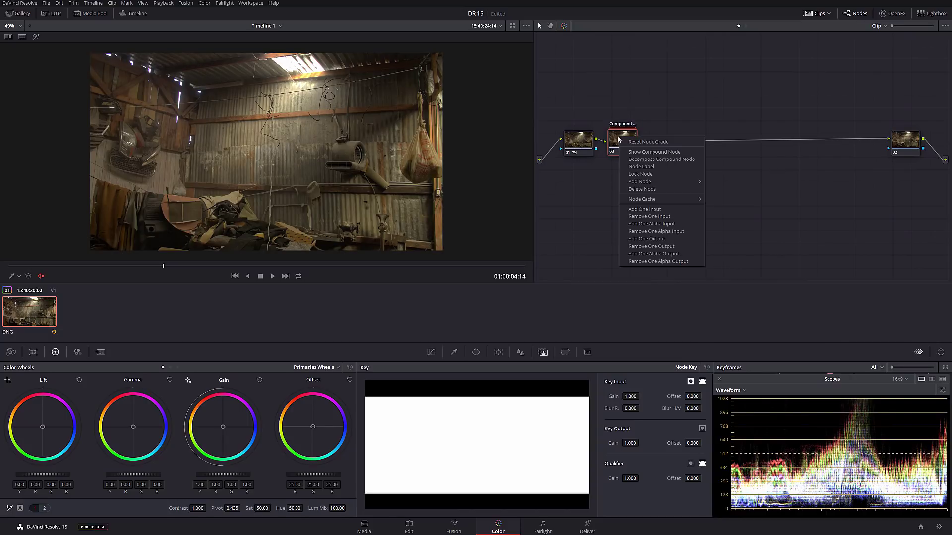
left_click(649, 167)
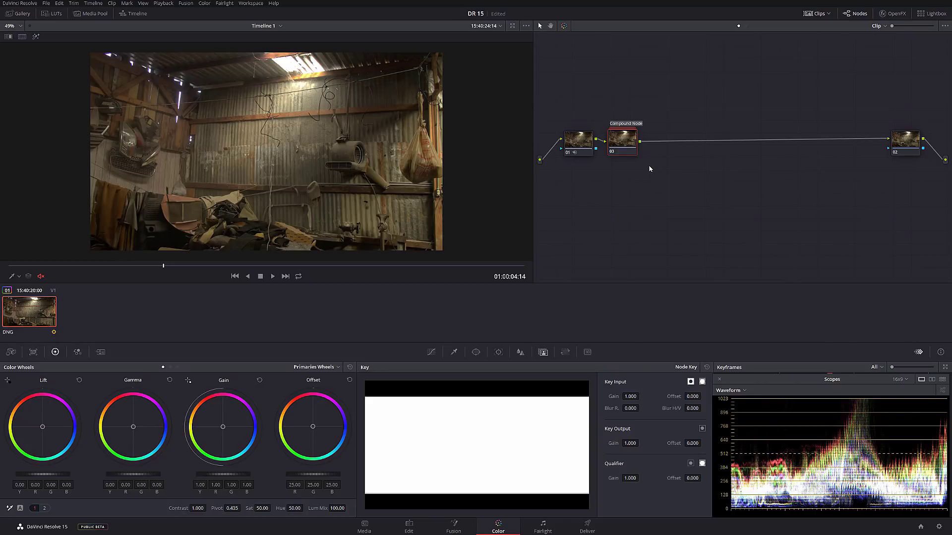
type("MOOD")
key("Return")
Add a serial node after the MOOD compound node and label it Contrast.
key("alt+s")
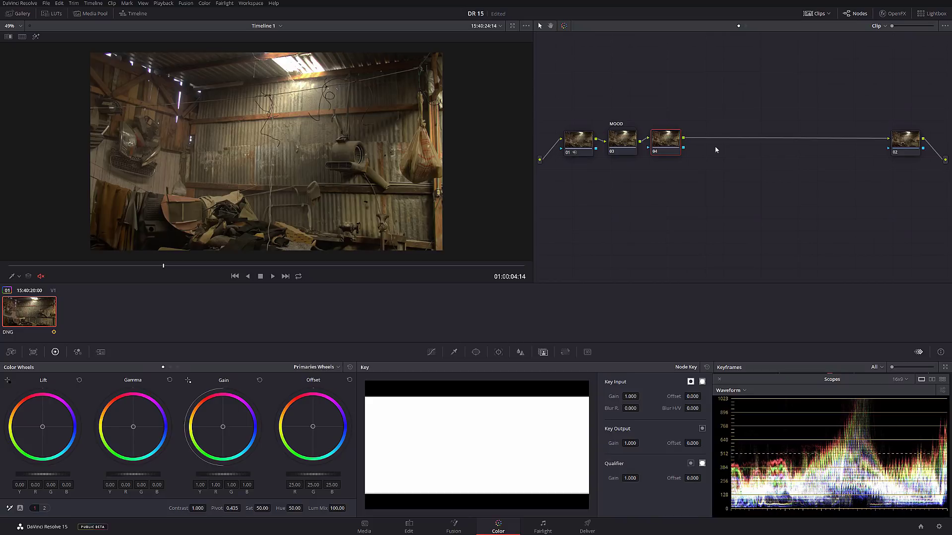
right_click(670, 135)
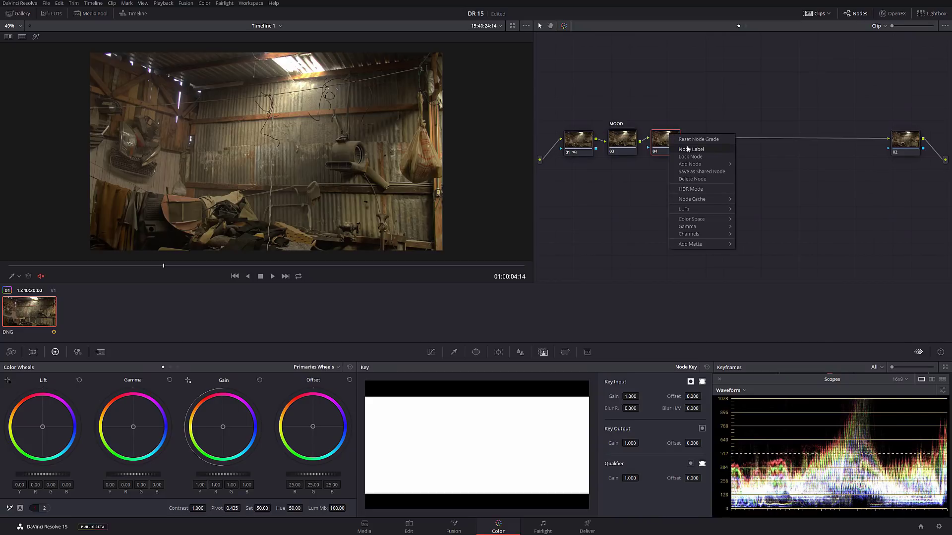
left_click(688, 148)
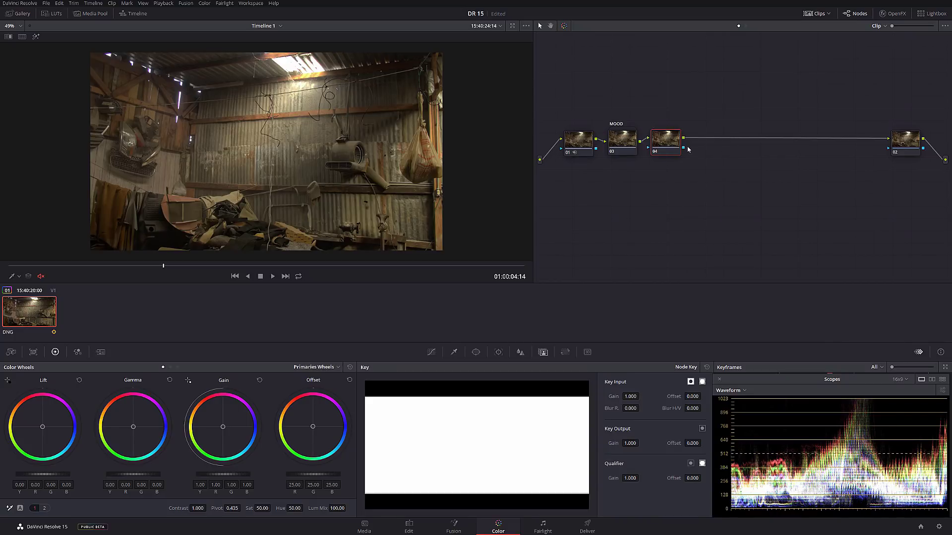
type("Contrast")
key("Return")
Set the Contrast node's contrast to 1.162 and its pivot to 0.297.
left_click_drag(194, 508, 208, 509)
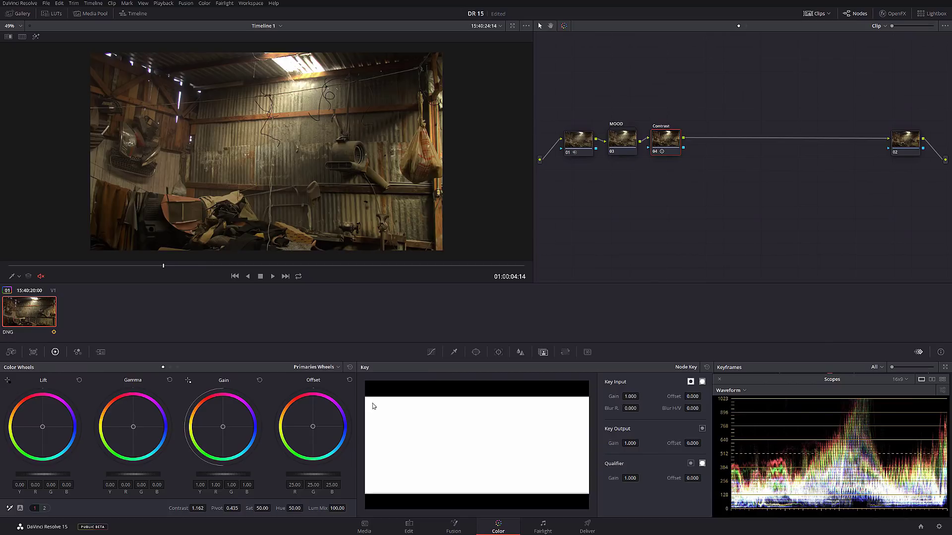
left_click_drag(242, 508, 242, 508)
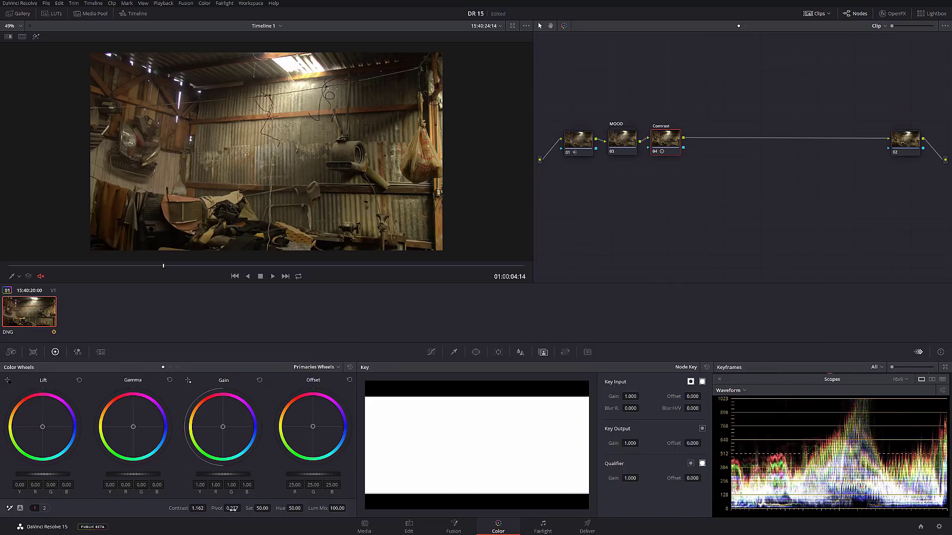
left_click_drag(233, 509, 243, 508)
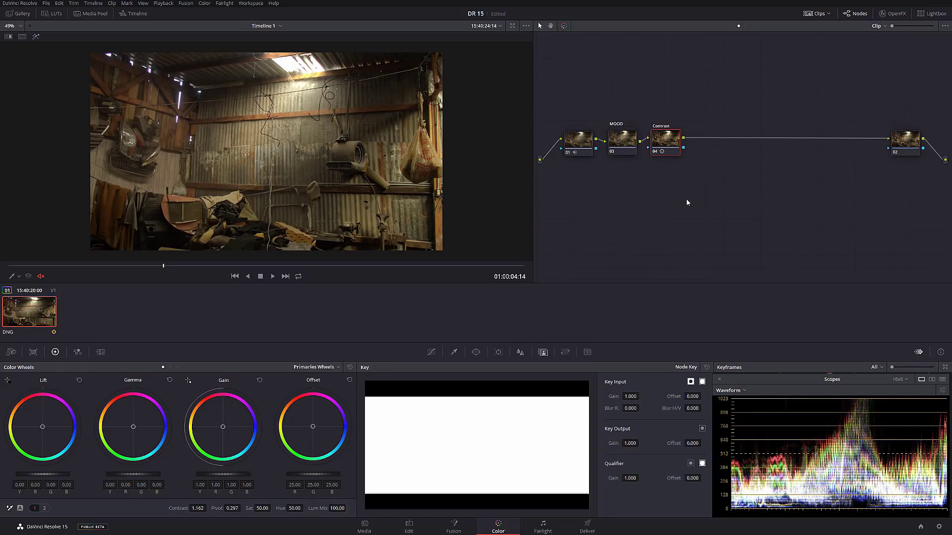
Compare the image with the Contrast node disabled and enabled, and play the clip full screen on a loop.
key("ctrl+d")
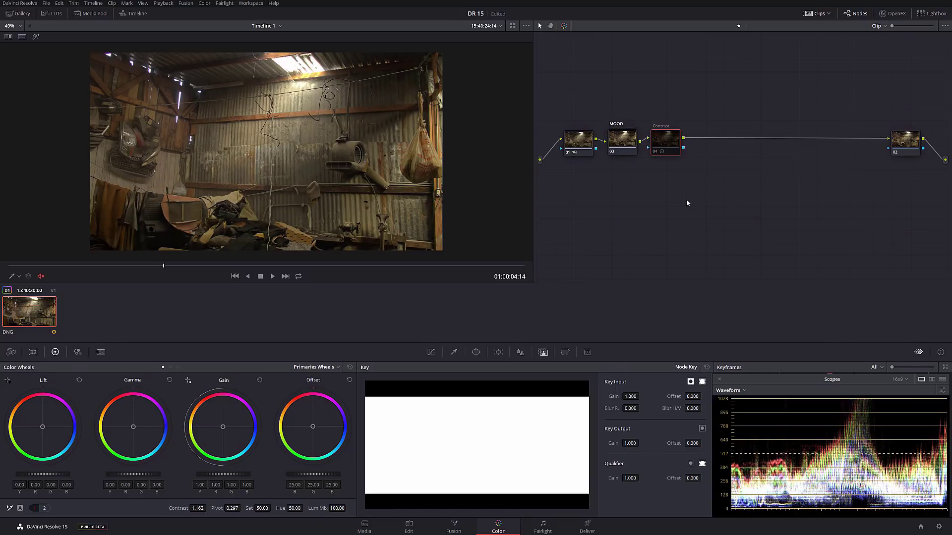
key("ctrl+d")
key("ctrl+d")
key("ctrl+d")
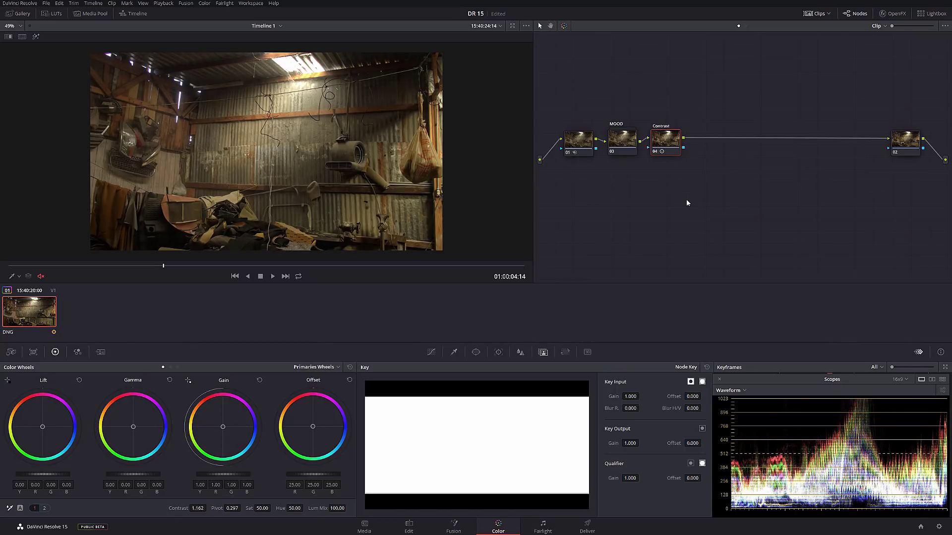
key("ctrl+f")
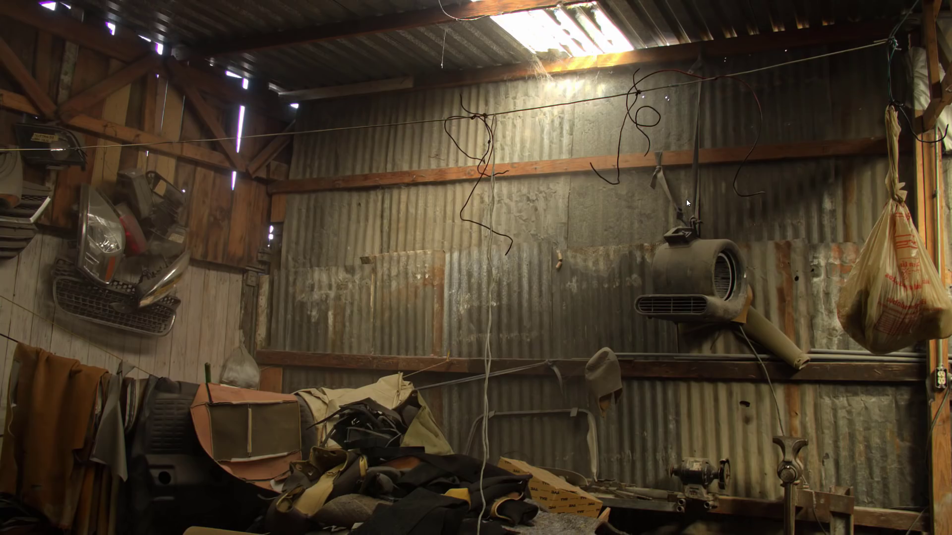
key("ctrl+slash")
key("space")
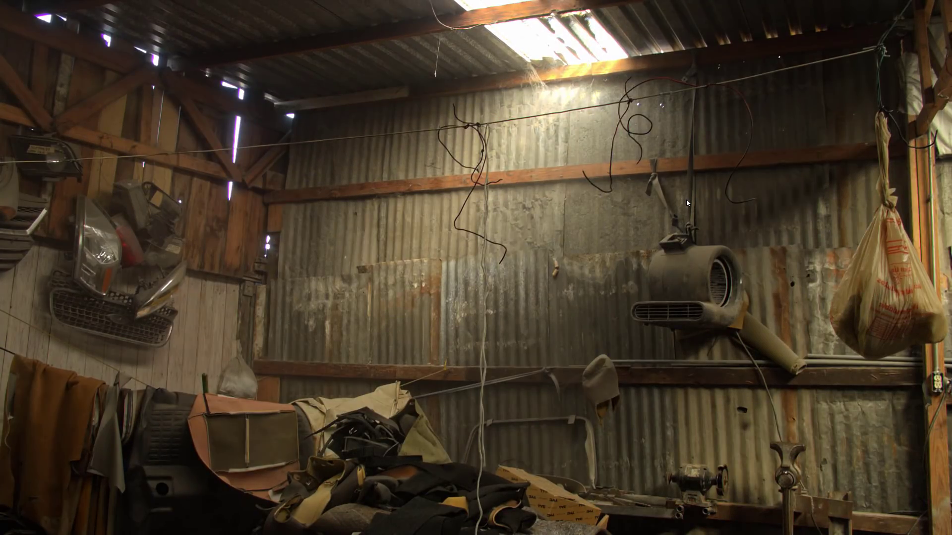
key("Escape")
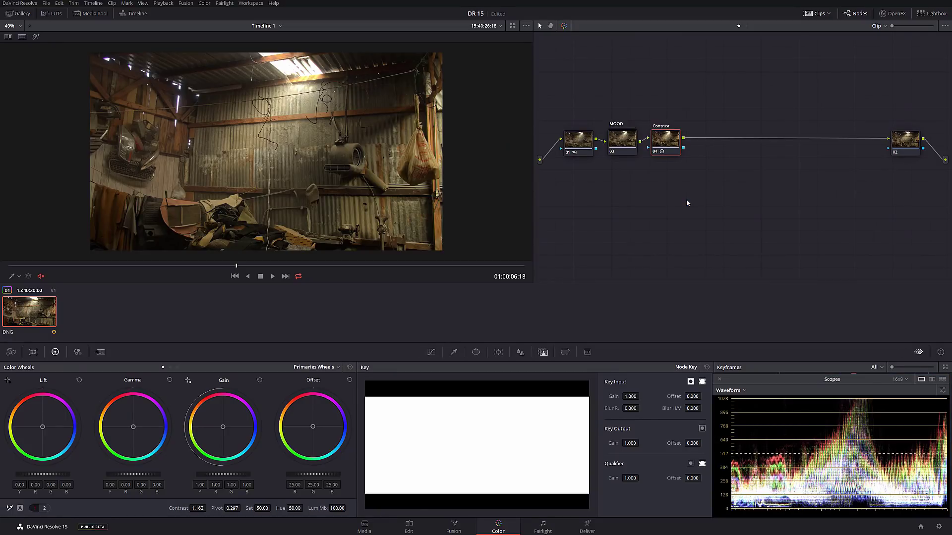
Add a serial node after the Contrast node and label it look.
key("alt+s")
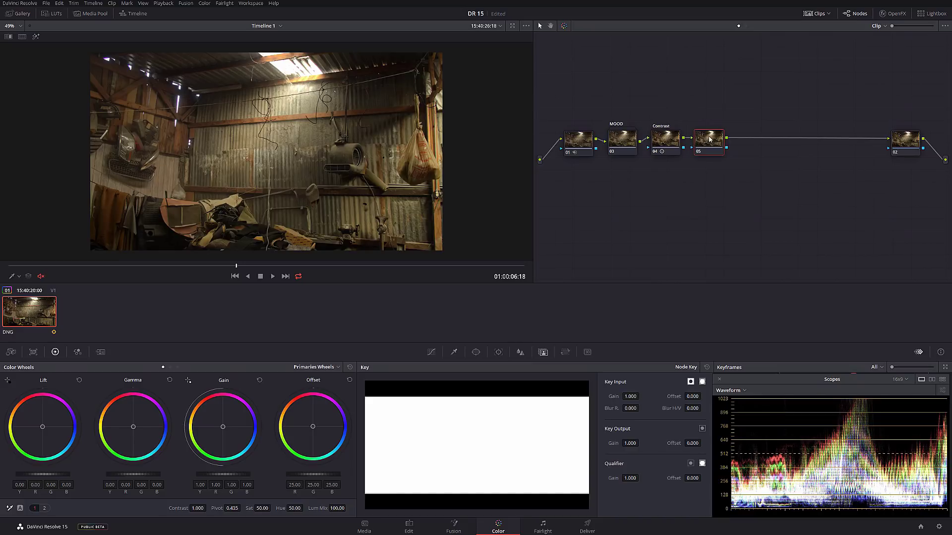
right_click(710, 138)
left_click(732, 155)
type("look")
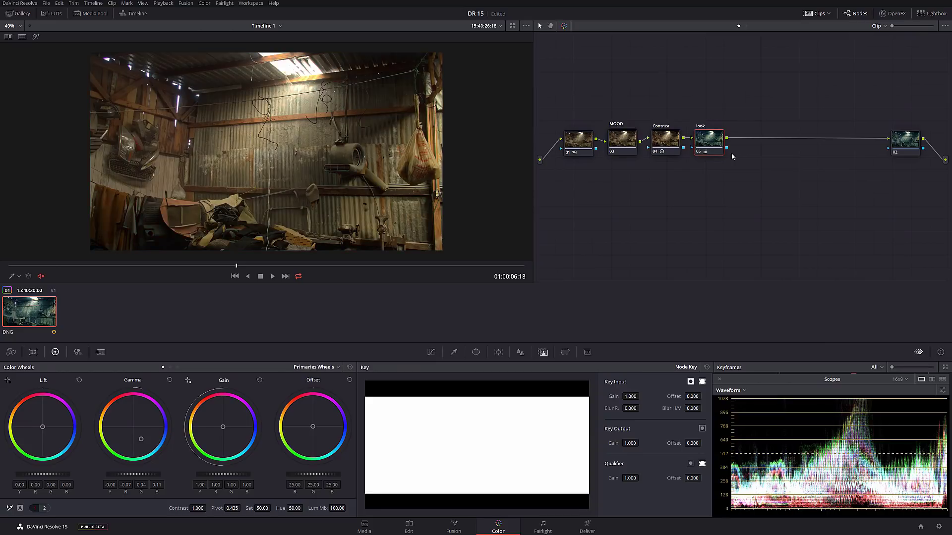
Undo the look node's blue gamma shift and warm it with gamma red 0.02, blue -0.02 and gain green 1.03, blue 0.95.
key("ctrl+z")
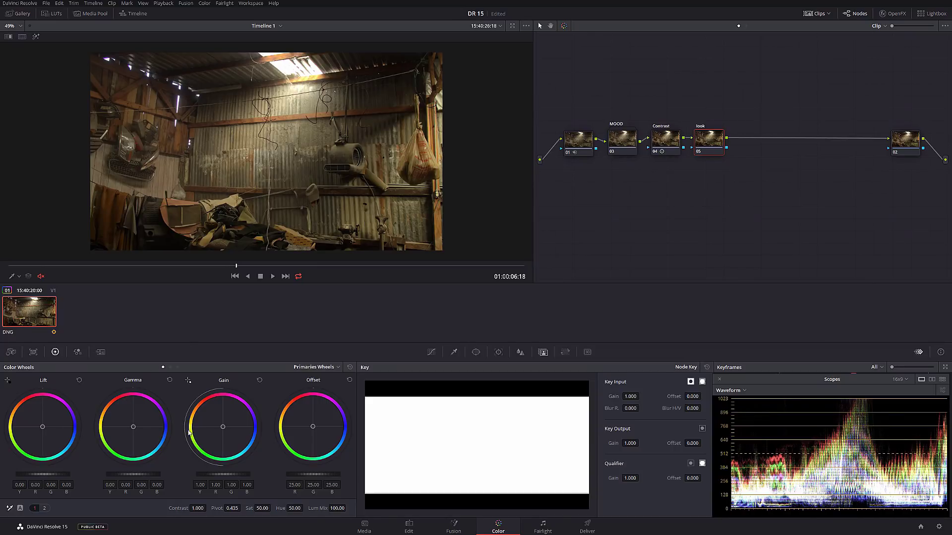
left_click(432, 352)
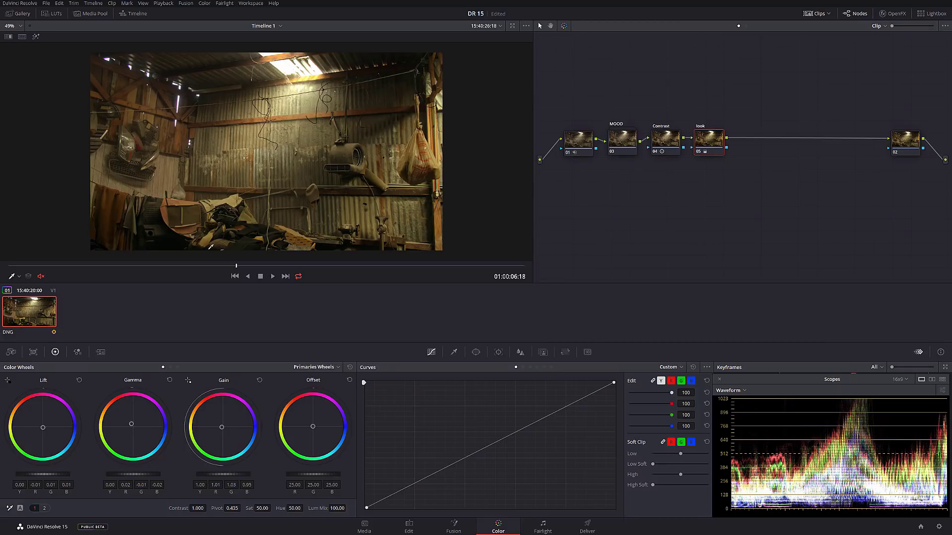
Compare the image with the look node disabled and enabled, and inspect the graded frame full screen.
scroll(154, 247, "up", 1)
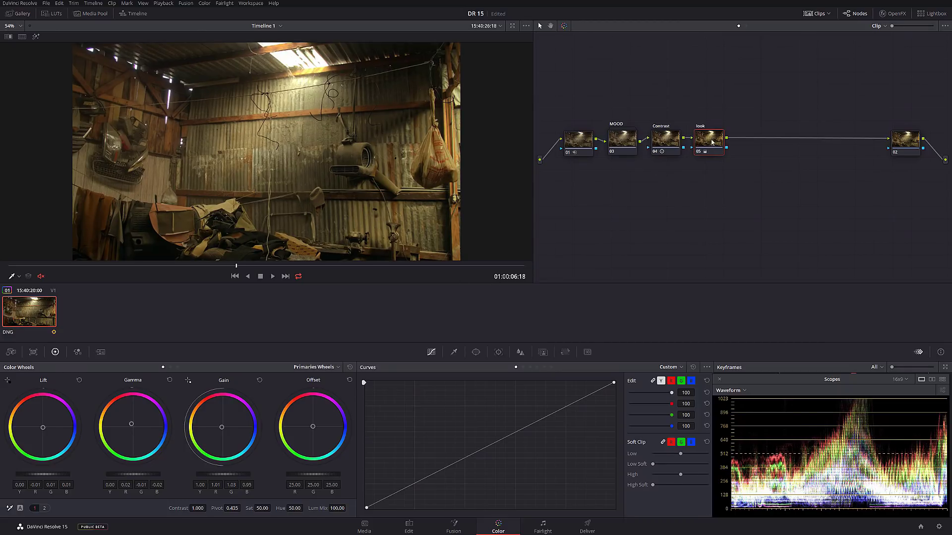
key("ctrl+d")
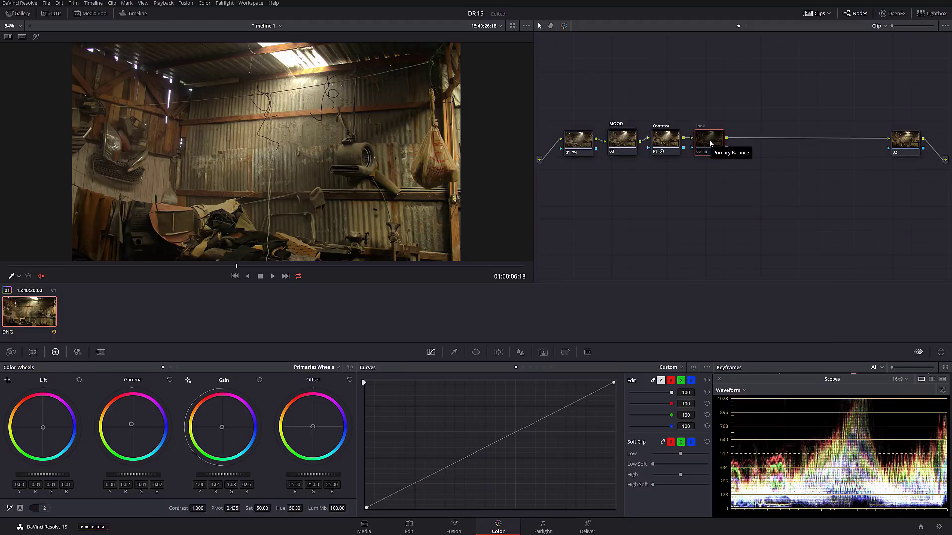
key("ctrl+d")
key("ctrl+d")
key("ctrl+d")
key("ctrl+d")
key("ctrl+f")
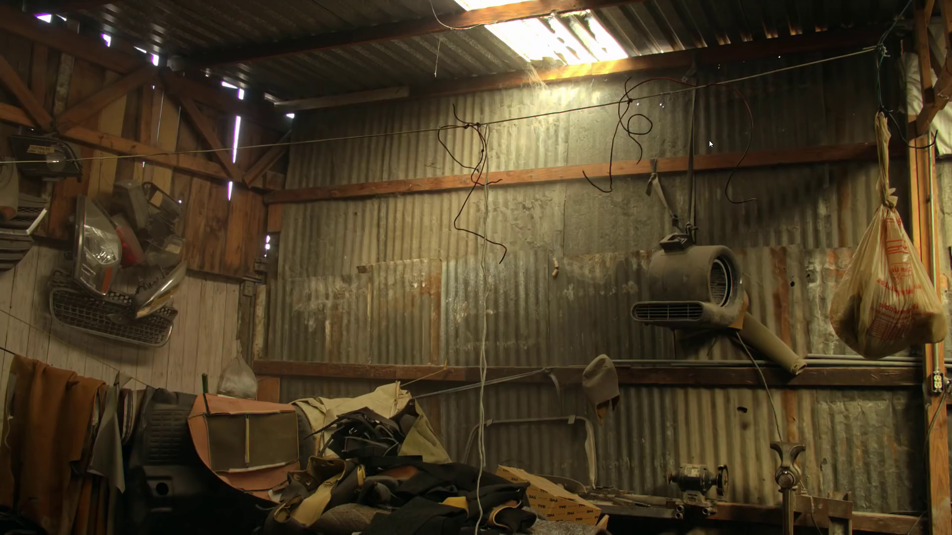
key("Escape")
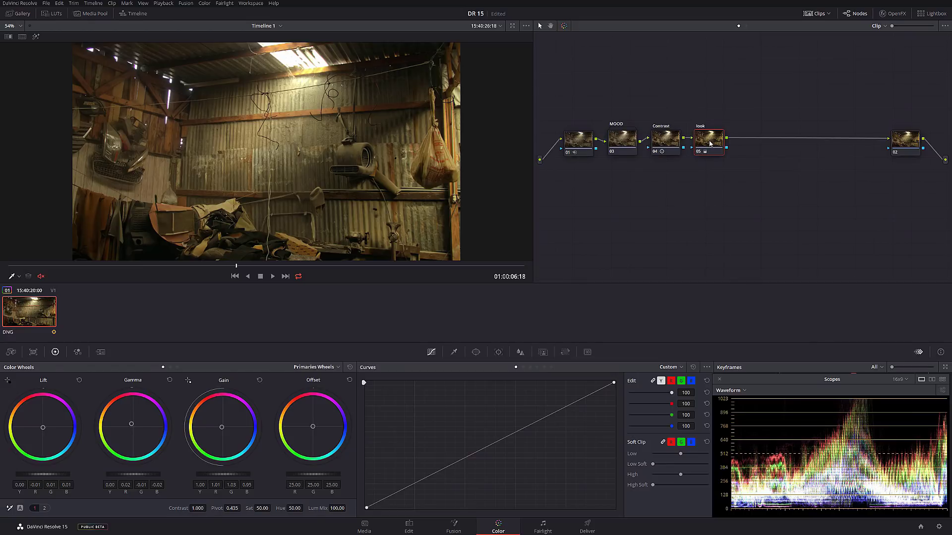
Add a serial node after the look node and label it details.
key("alt+s")
right_click(749, 141)
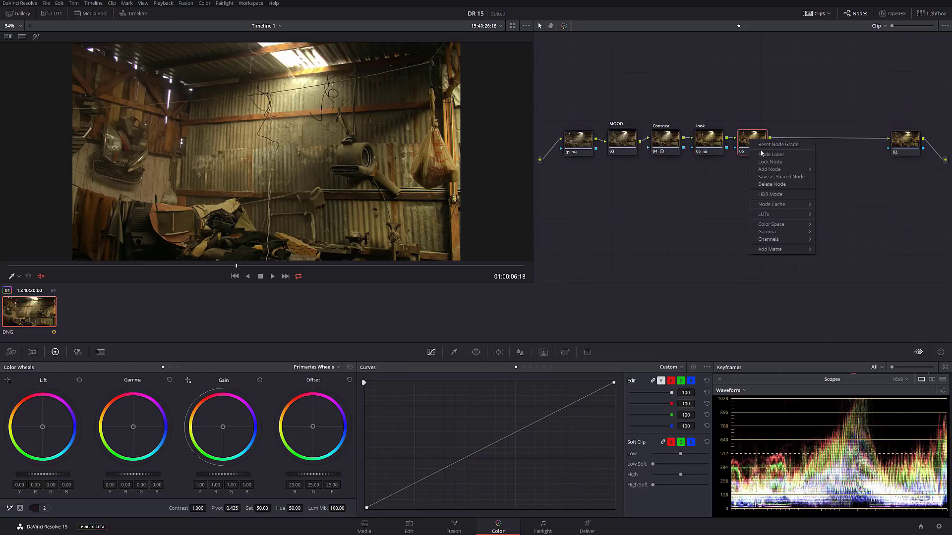
left_click(770, 155)
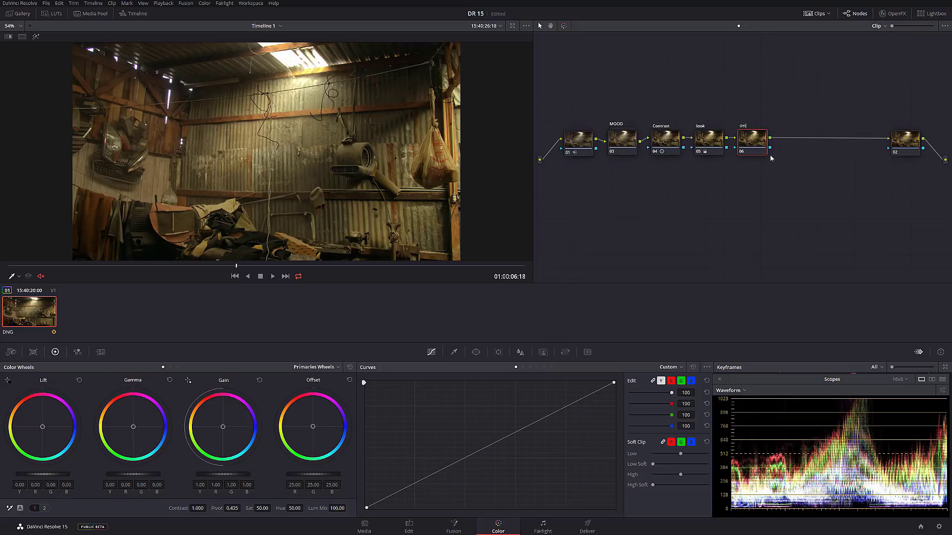
key("Return")
Draw a closed curve window on the details node around the seat and pile of cloth on the workshop floor.
left_click(476, 352)
left_click(373, 463)
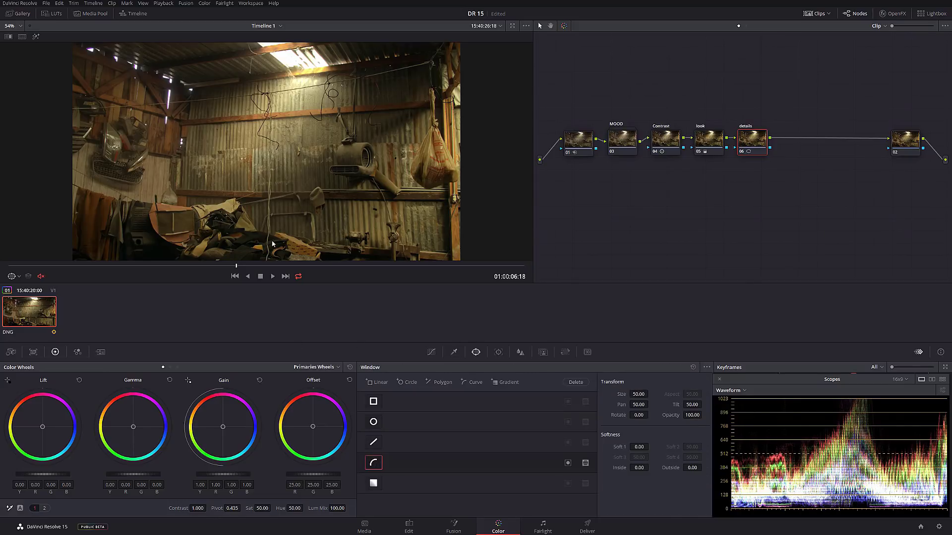
scroll(234, 242, "down", 1)
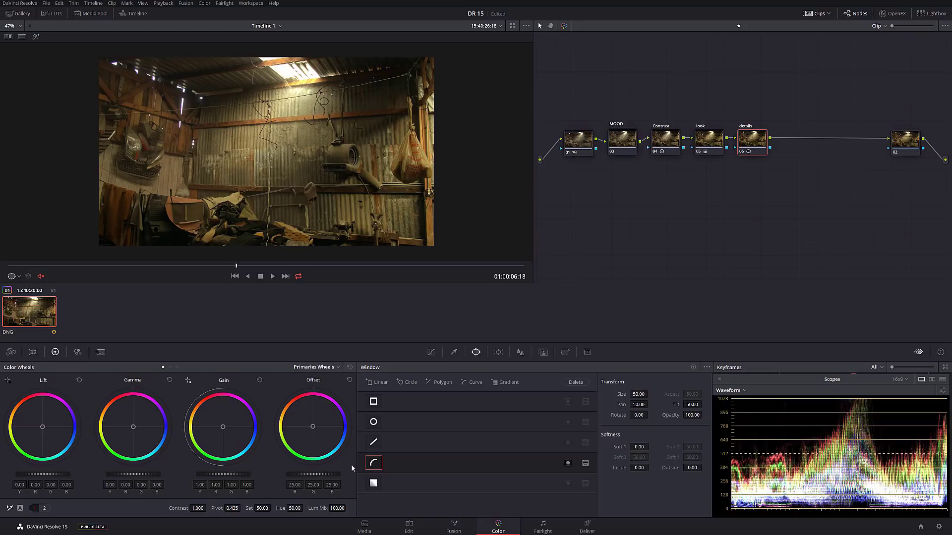
left_click(171, 205)
left_click(180, 224)
left_click(200, 233)
left_click(204, 244)
left_click(225, 255)
left_click(277, 255)
left_click(311, 256)
left_click(310, 246)
left_click(305, 242)
left_click(299, 240)
left_click(275, 232)
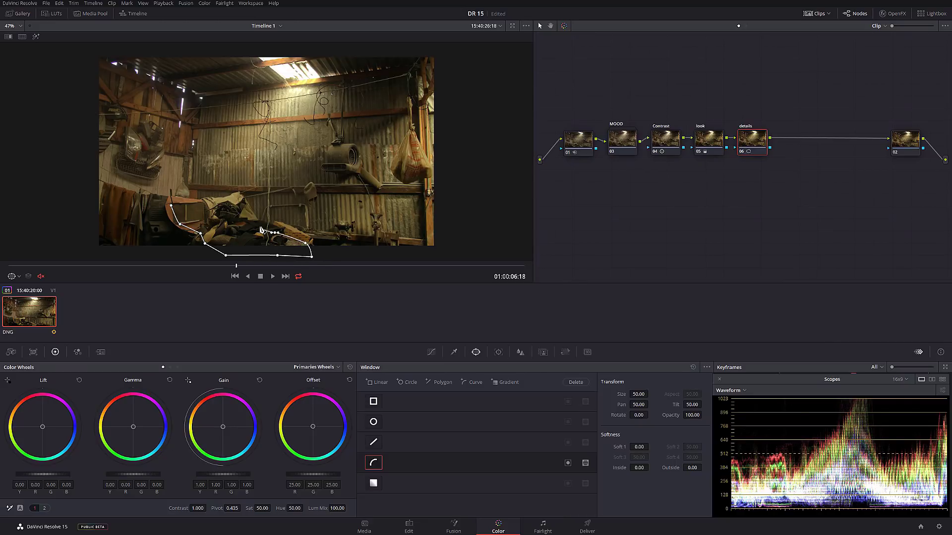
left_click(257, 224)
left_click(249, 208)
left_click(240, 196)
left_click(219, 197)
left_click(202, 200)
left_click(177, 198)
left_click(171, 205)
left_click(171, 205)
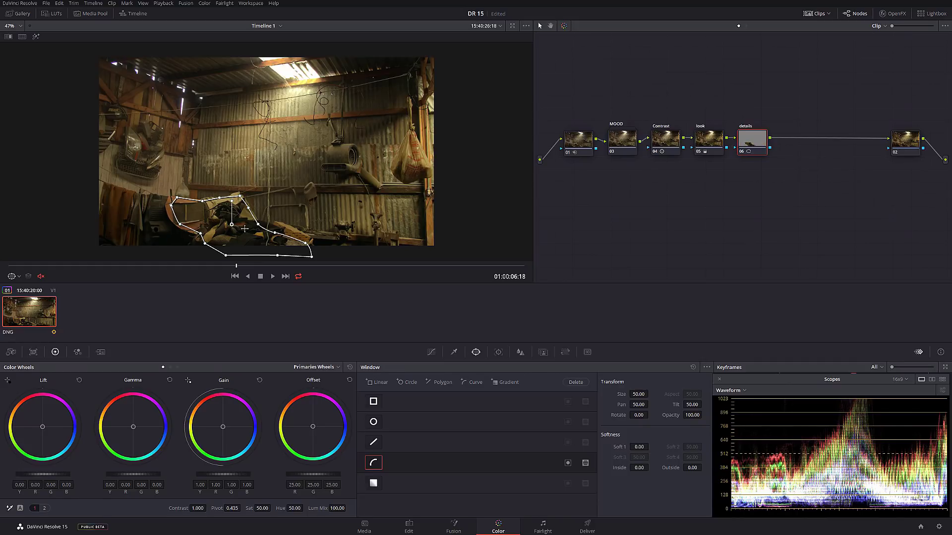
Soften the details window with Soft 1 at 1.88 and Inside at 3.40, checking the mask with the highlight.
left_click(36, 36)
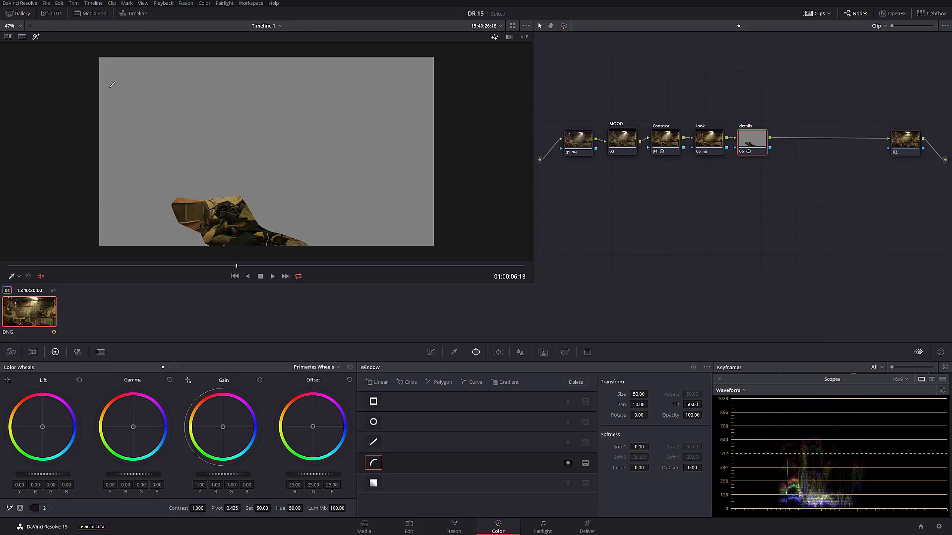
left_click_drag(639, 447, 651, 468)
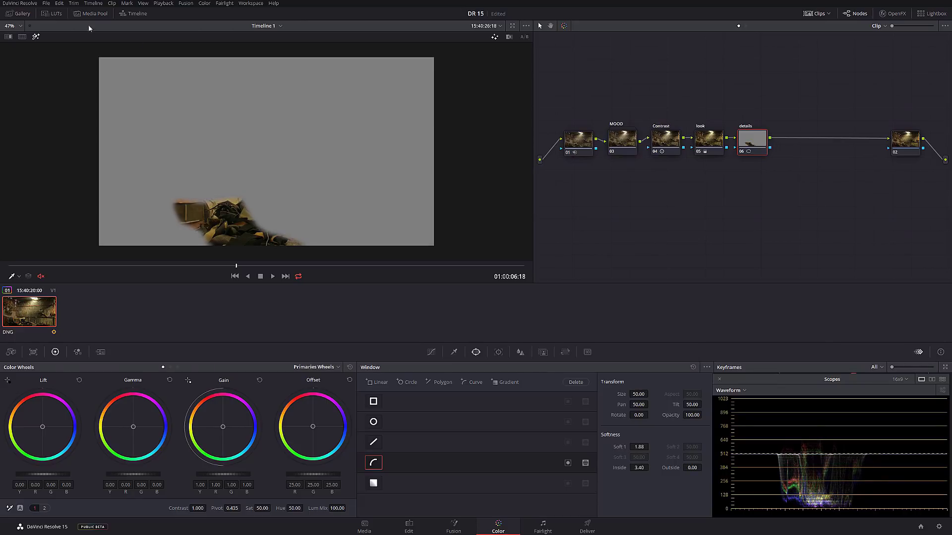
Turn off the highlight and track the details node's curve window forward and backward through the whole clip.
left_click(36, 36)
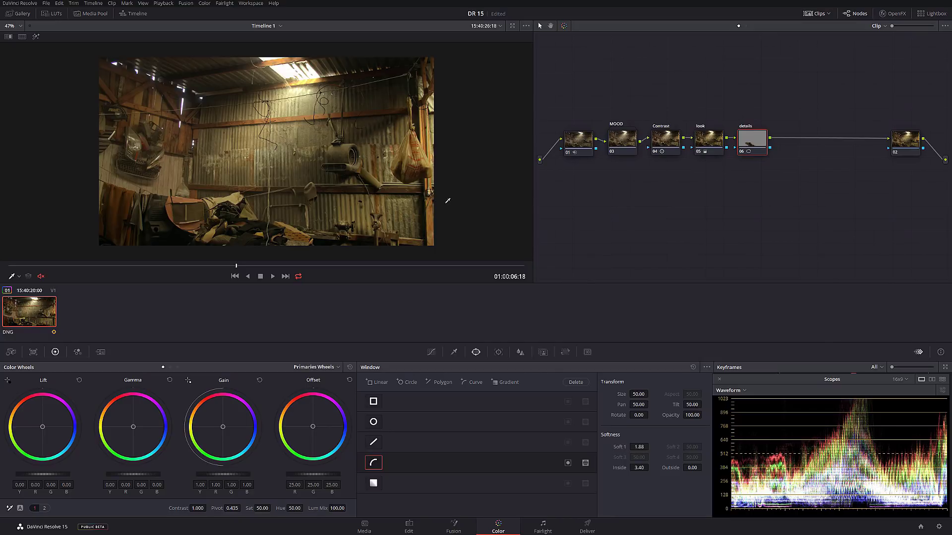
left_click(498, 353)
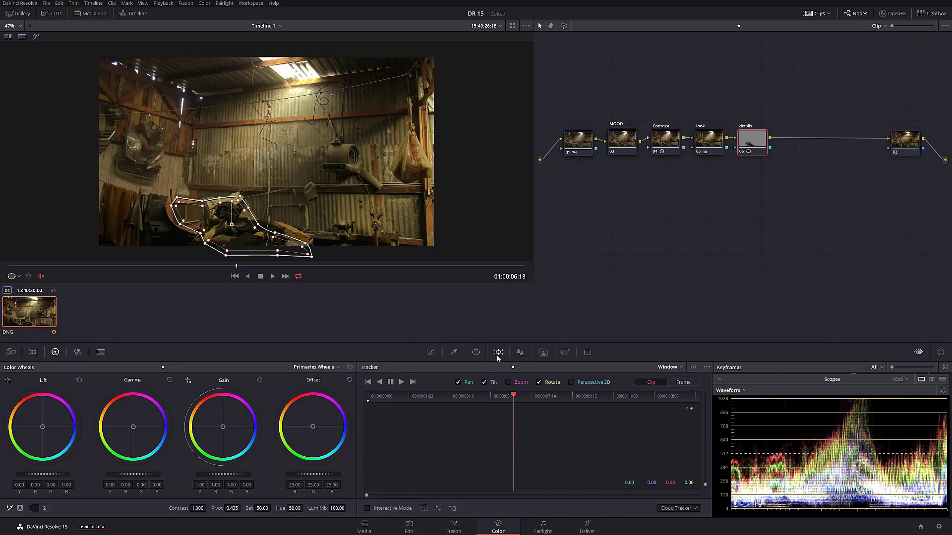
left_click(412, 381)
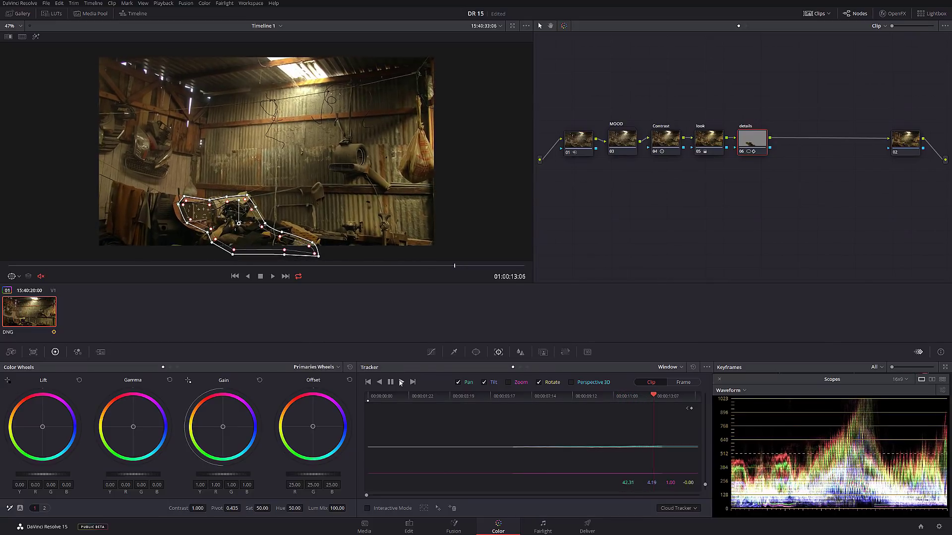
left_click(380, 382)
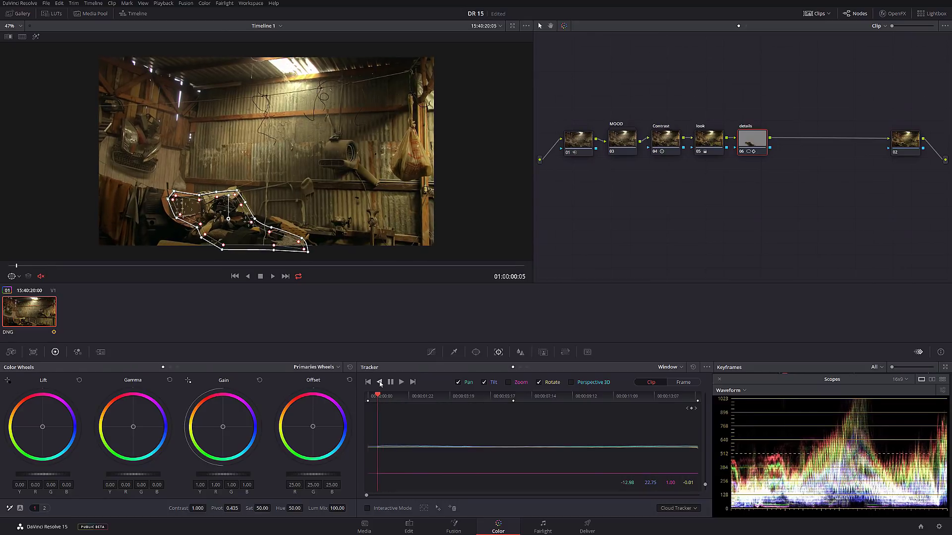
At 01:00:03:03, raise the details node's gamma to 0.05 and inspect the seat and cloth pile without the window outline.
left_click(435, 397)
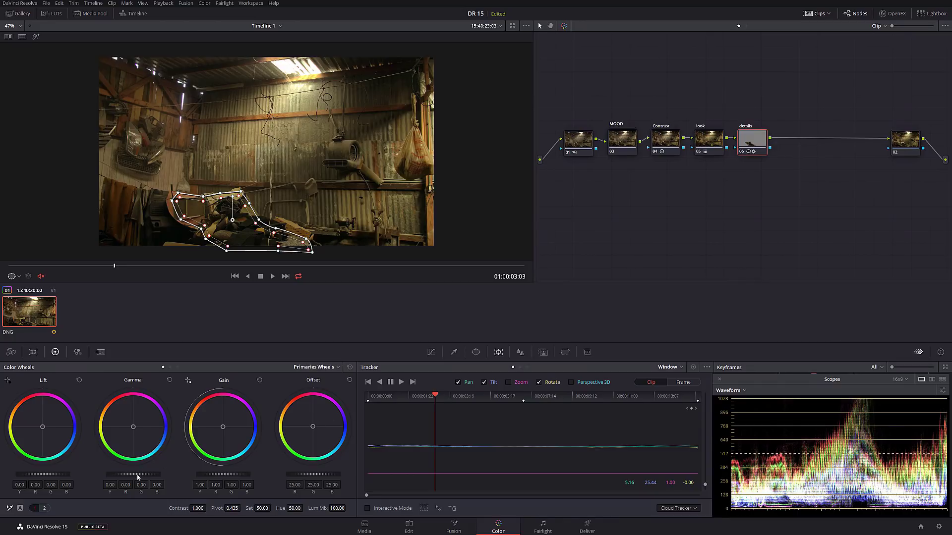
left_click_drag(138, 478, 152, 477)
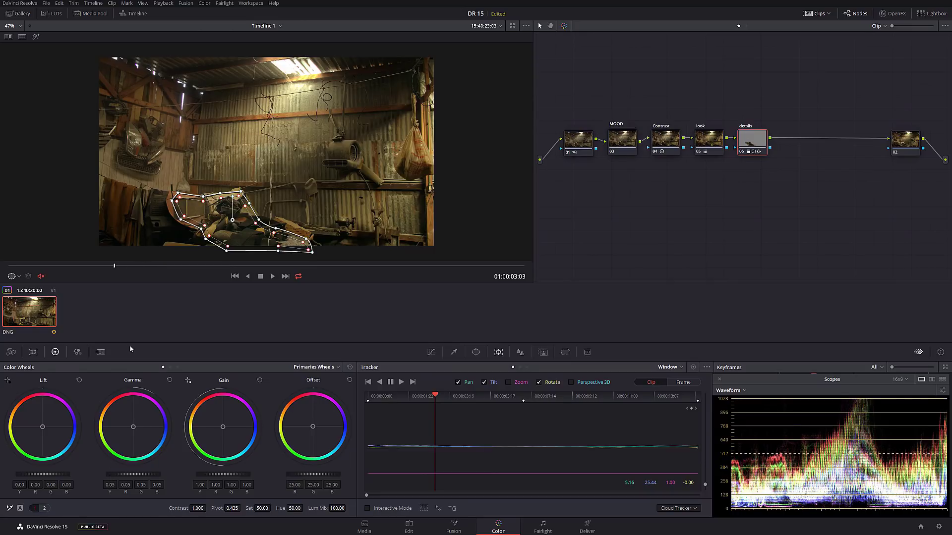
left_click(709, 142)
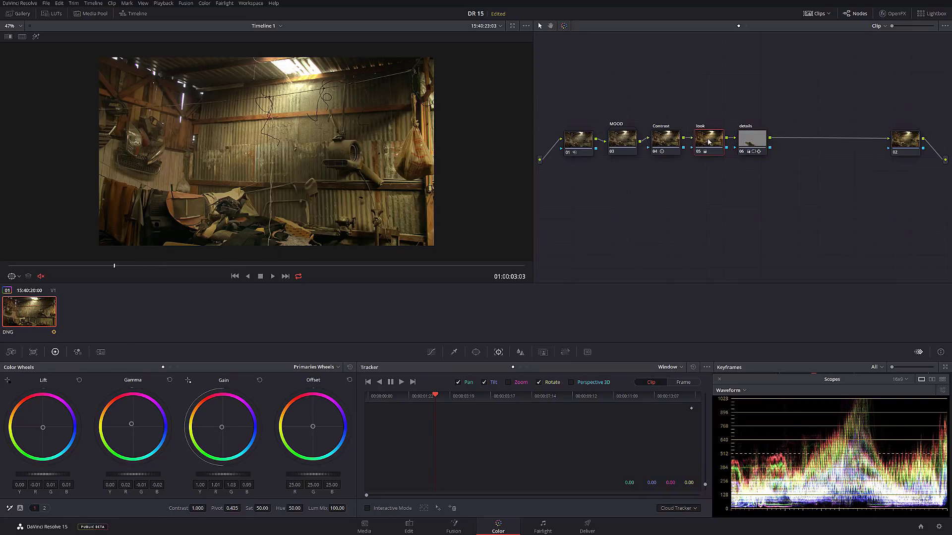
left_click(753, 142)
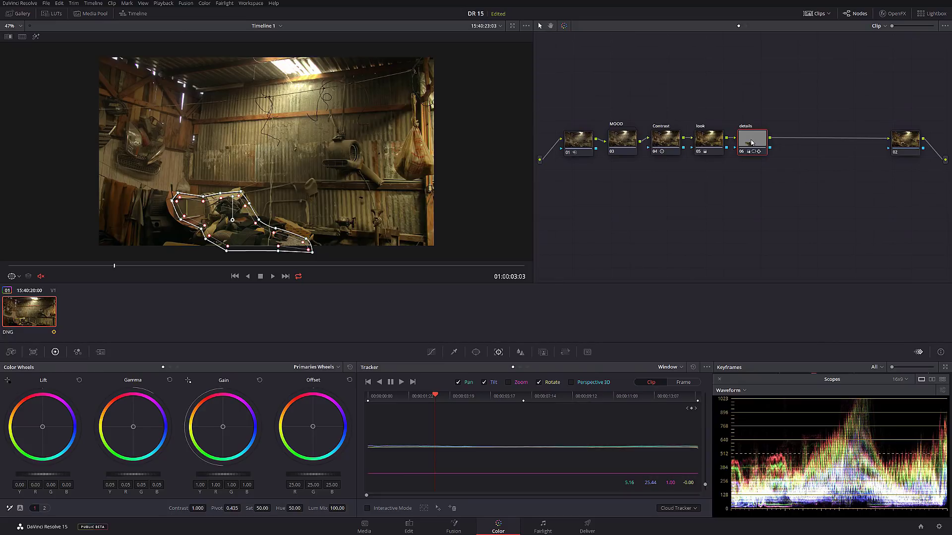
scroll(206, 251, "up", 4)
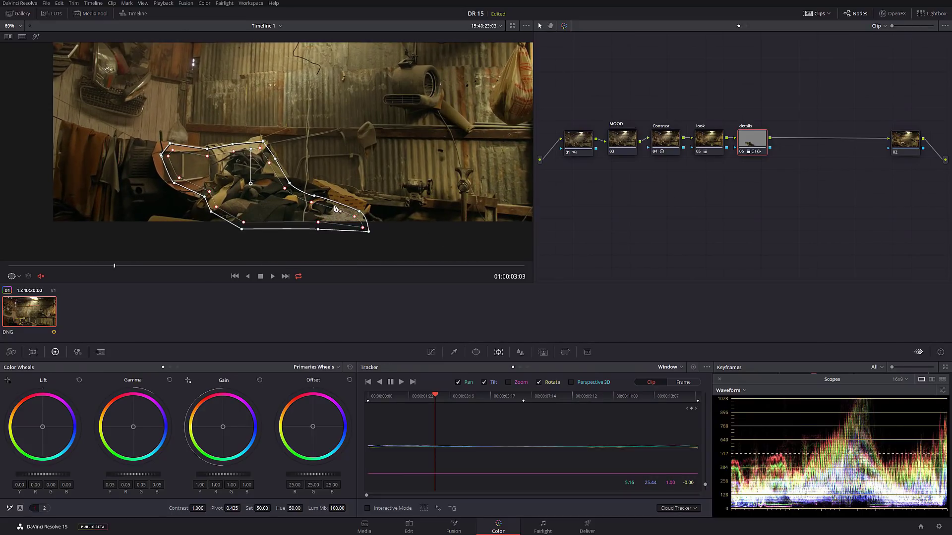
left_click(903, 139)
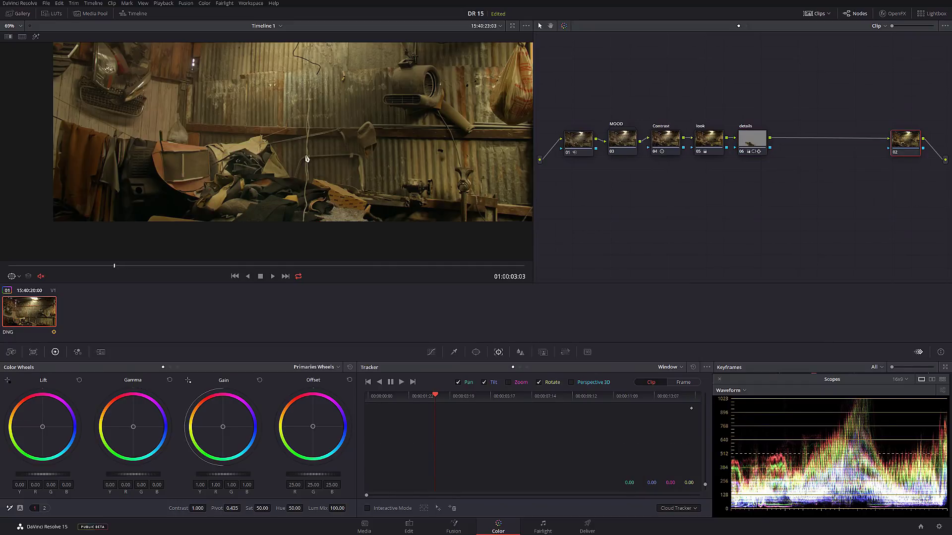
scroll(308, 156, "down", 2)
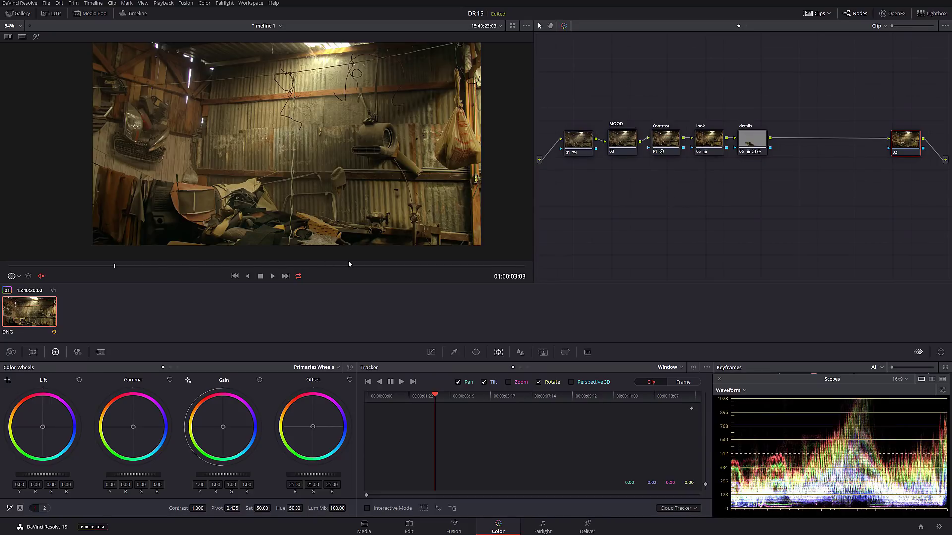
Set the details node's contrast to 1.172 and compare the windowed area with the node disabled and enabled.
left_click(750, 147)
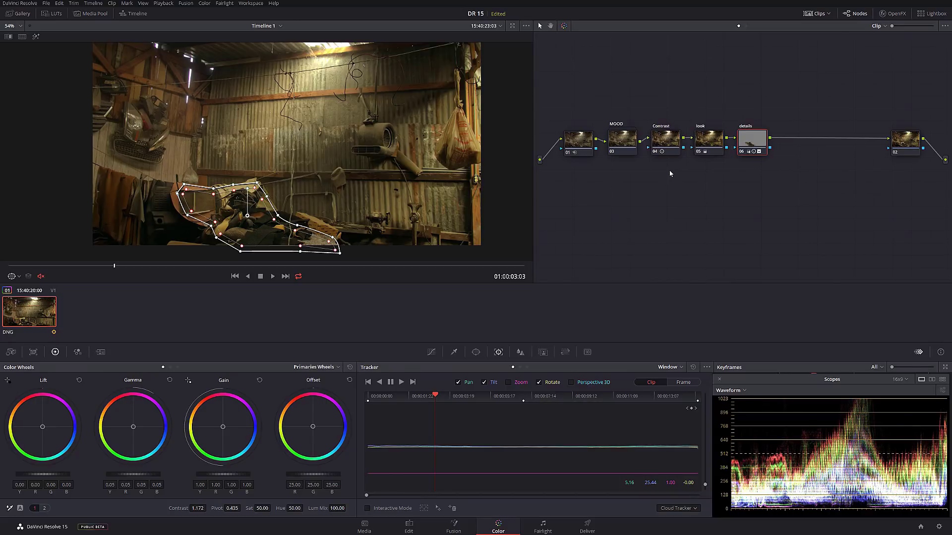
left_click(892, 139)
left_click(756, 133)
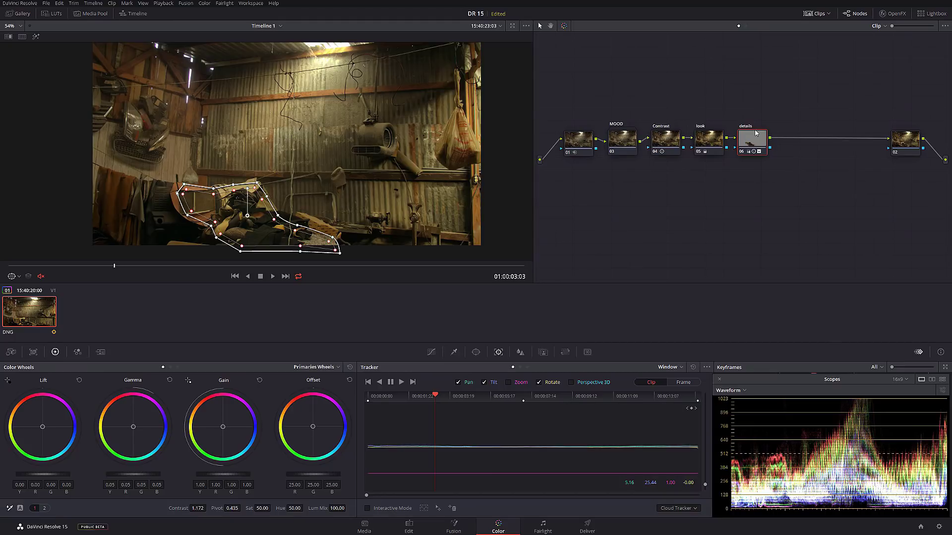
mouse_move(757, 133)
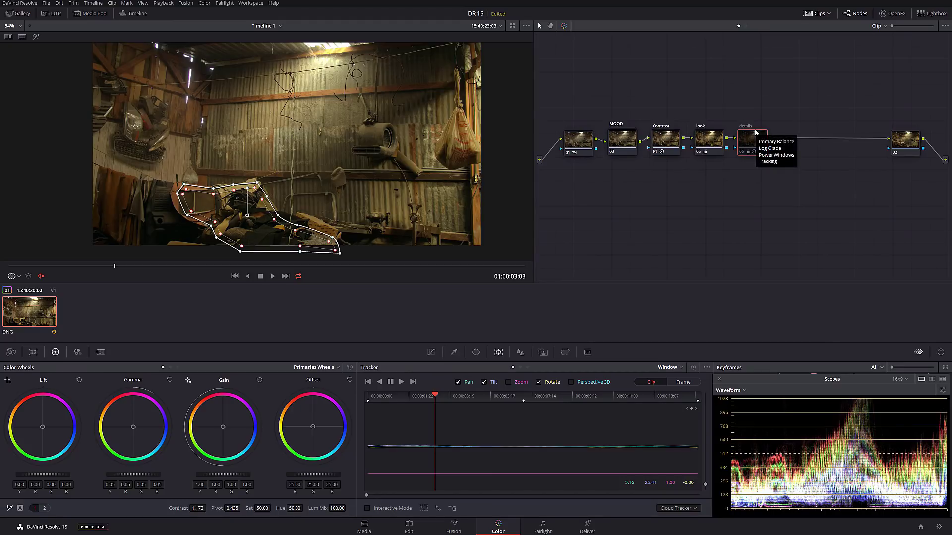
scroll(252, 130, "up", 5)
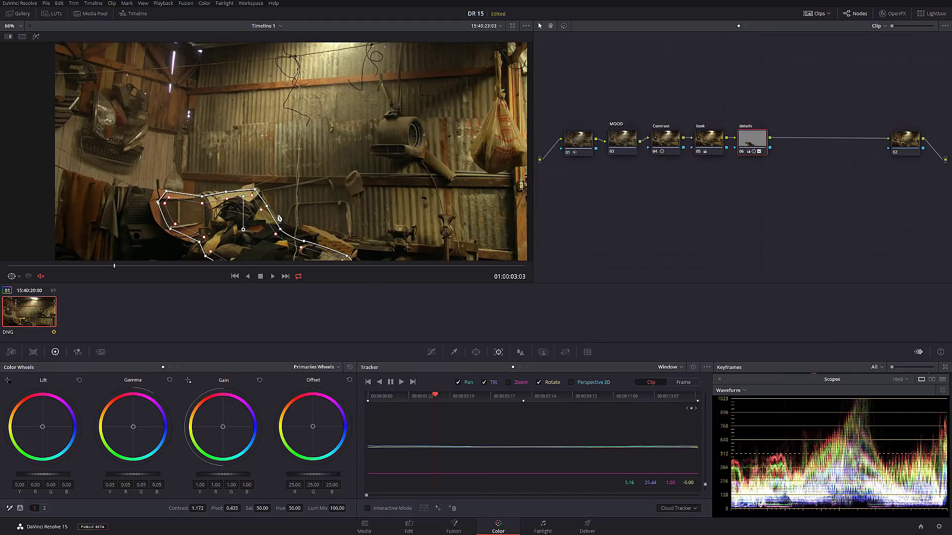
scroll(252, 129, "up", 2)
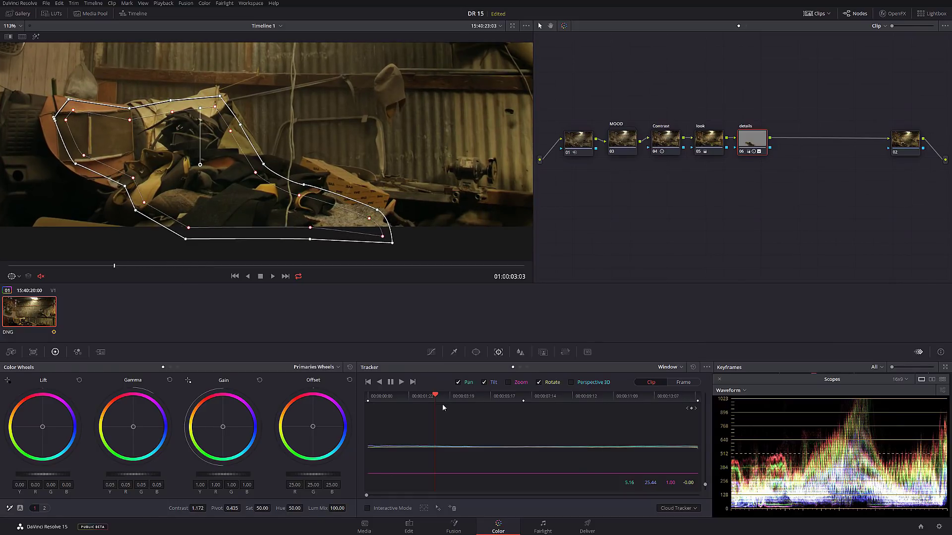
Try sharpening the details node with a blur radius of 0.40, compare it on and off, and reset the blur settings.
left_click(521, 352)
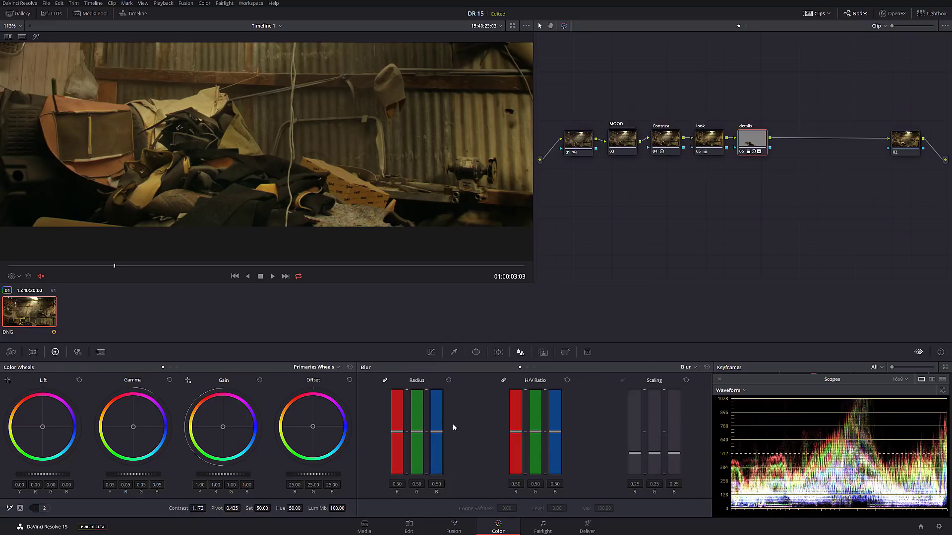
left_click_drag(419, 434, 416, 444)
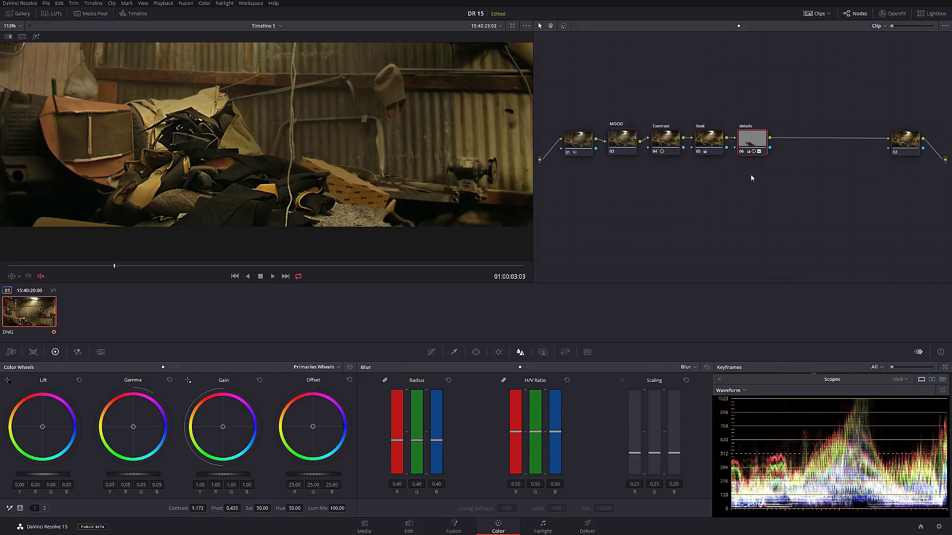
key("ctrl+d")
key("ctrl+d")
key("ctrl+d")
key("ctrl+d")
left_click(705, 368)
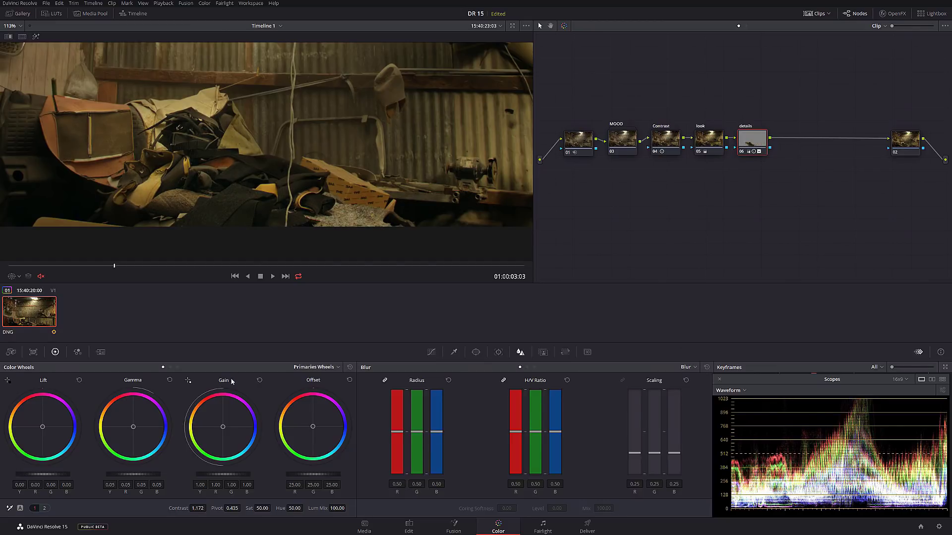
Set the details node's midtone detail to 98.50 and compare the image with the node disabled and enabled.
left_click(45, 509)
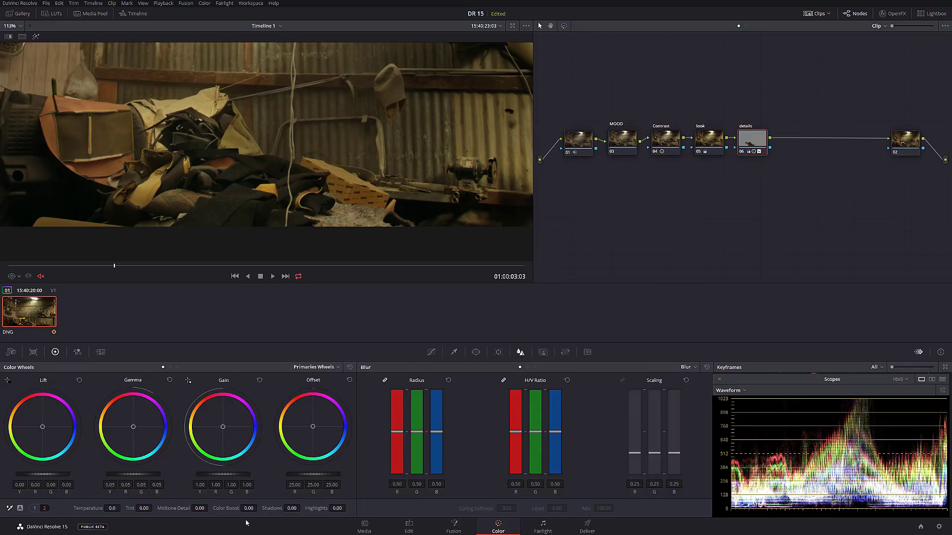
mouse_move(200, 508)
left_mouse_down()
mouse_move(210, 508)
mouse_move(196, 511)
left_mouse_up()
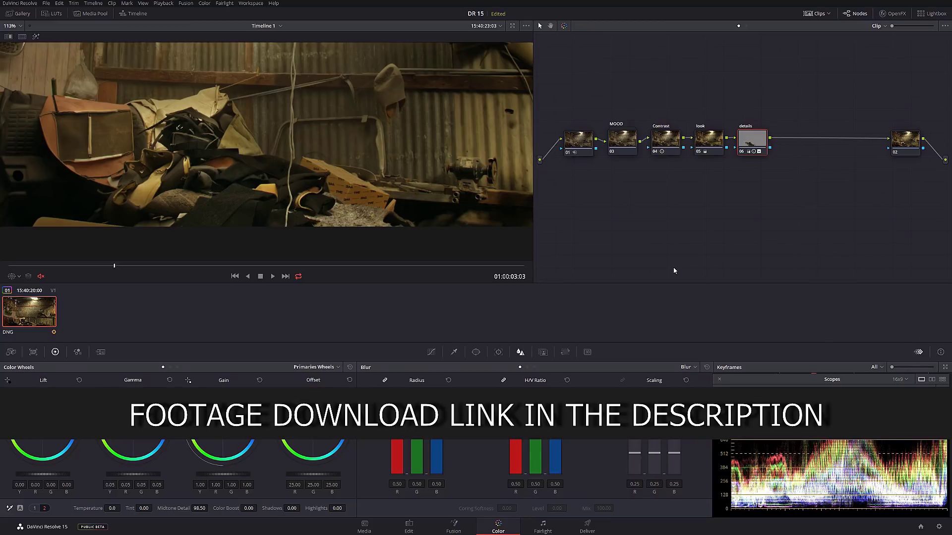
key("ctrl+d")
key("ctrl+d")
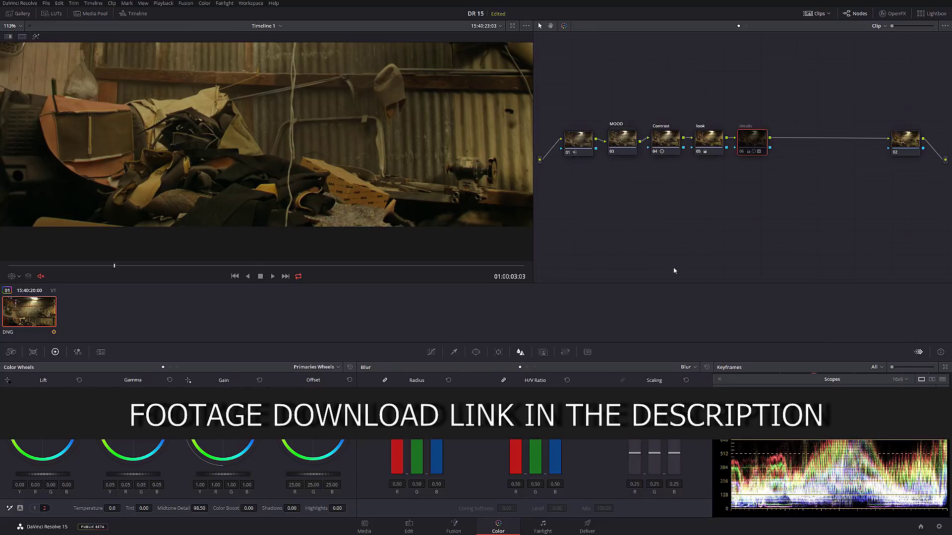
key("ctrl+d")
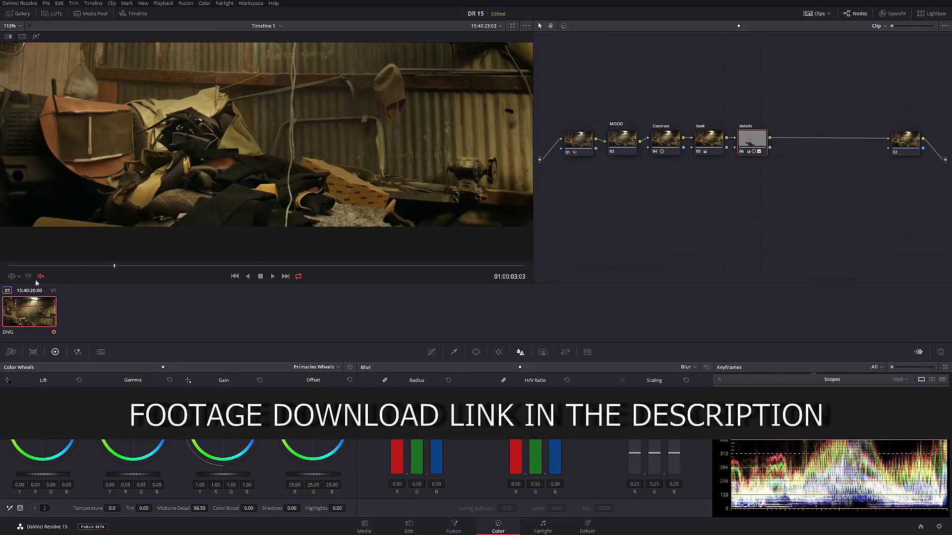
Examine the cloth pile close up with the details node disabled and enabled, ending on the whole frame.
scroll(226, 156, "up", 2)
scroll(226, 156, "up", 2)
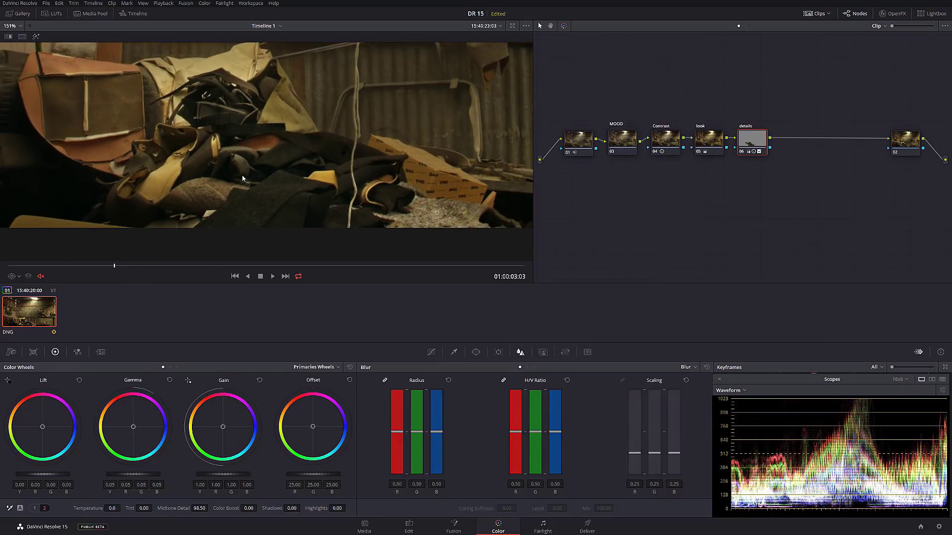
scroll(184, 172, "up", 1)
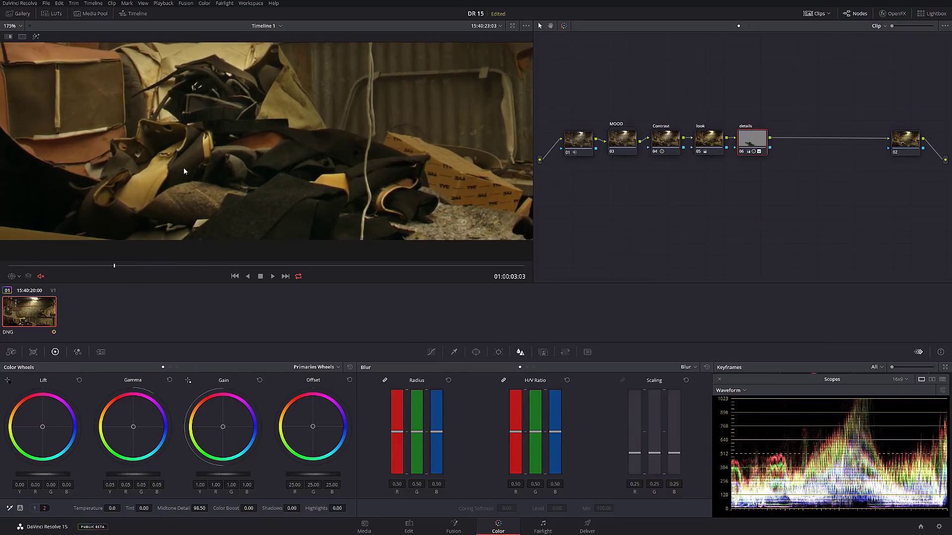
key("ctrl+d")
key("ctrl+d")
key("ctrl+d")
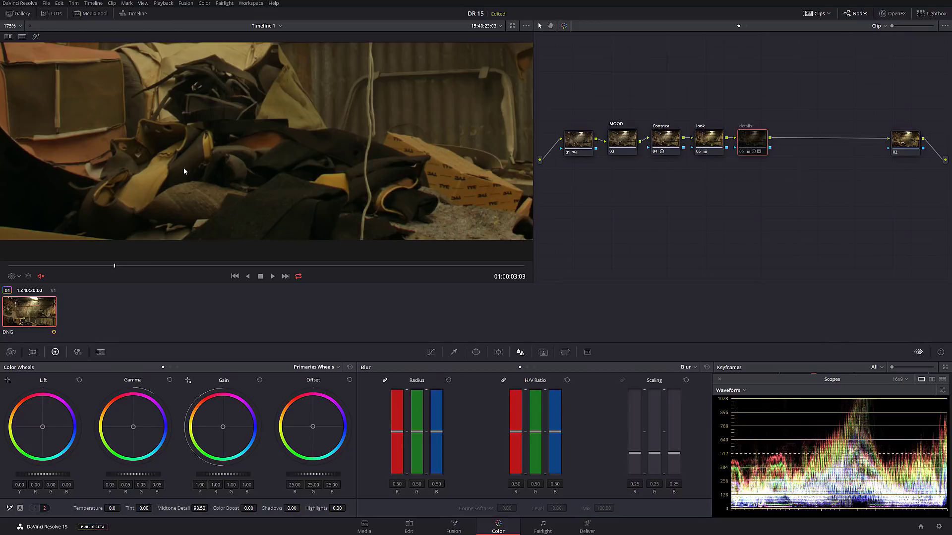
key("ctrl+d")
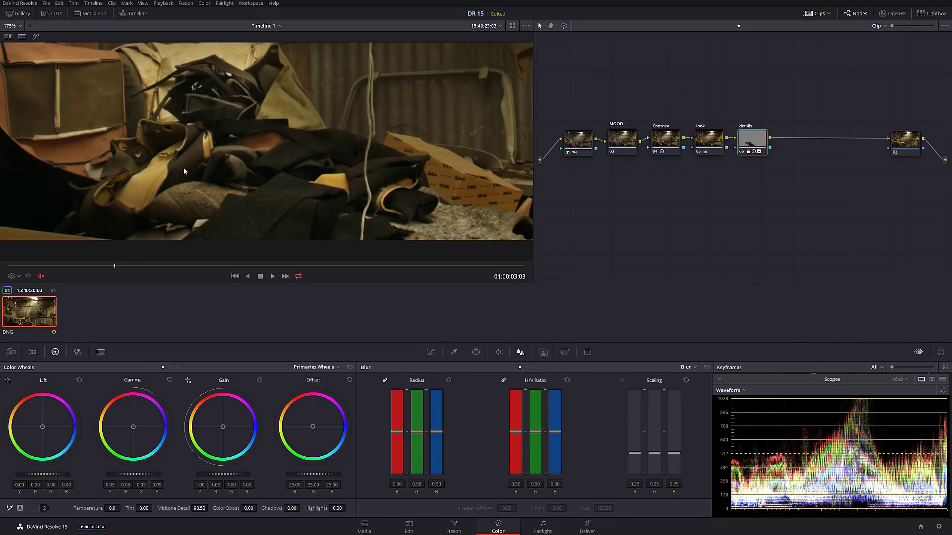
key("shift+z")
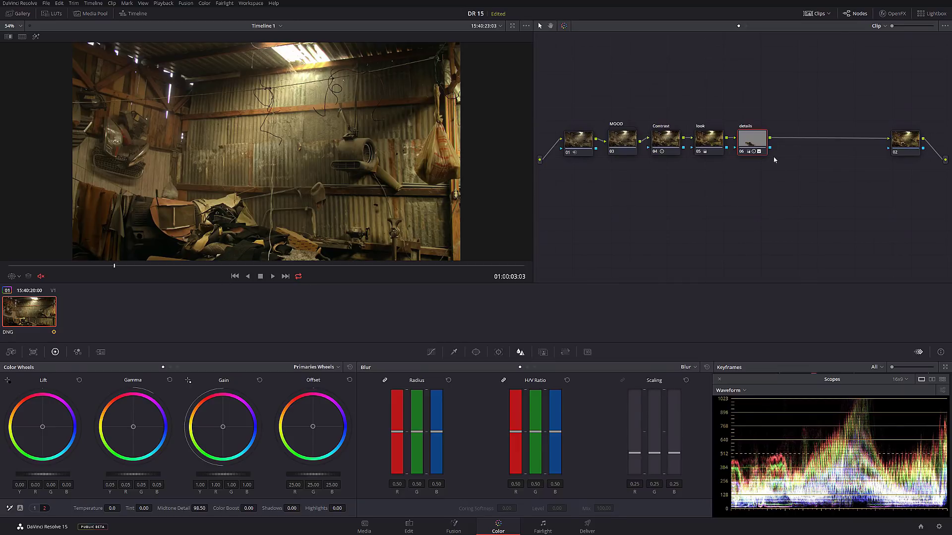
Add another serial node after the details node and label it details as well.
key("alt+s")
right_click(798, 141)
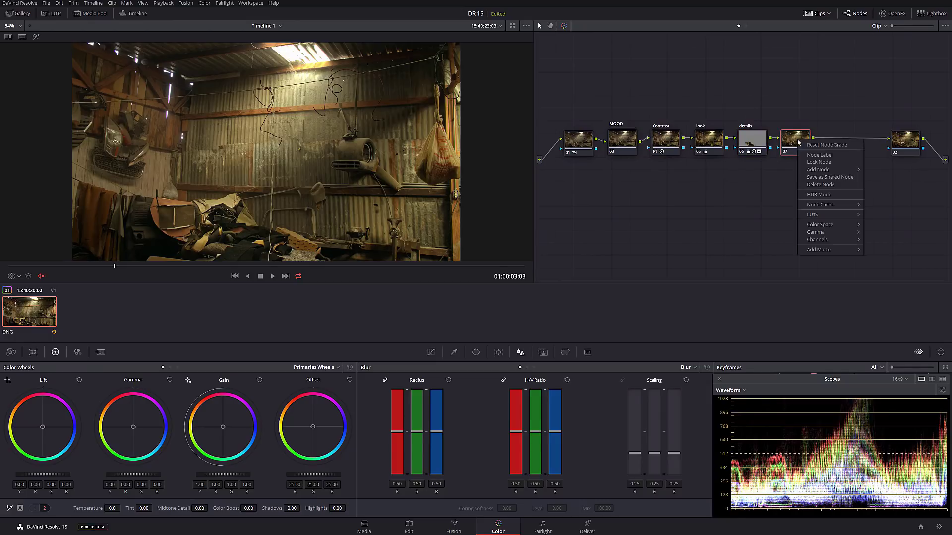
left_click(817, 155)
type("deta")
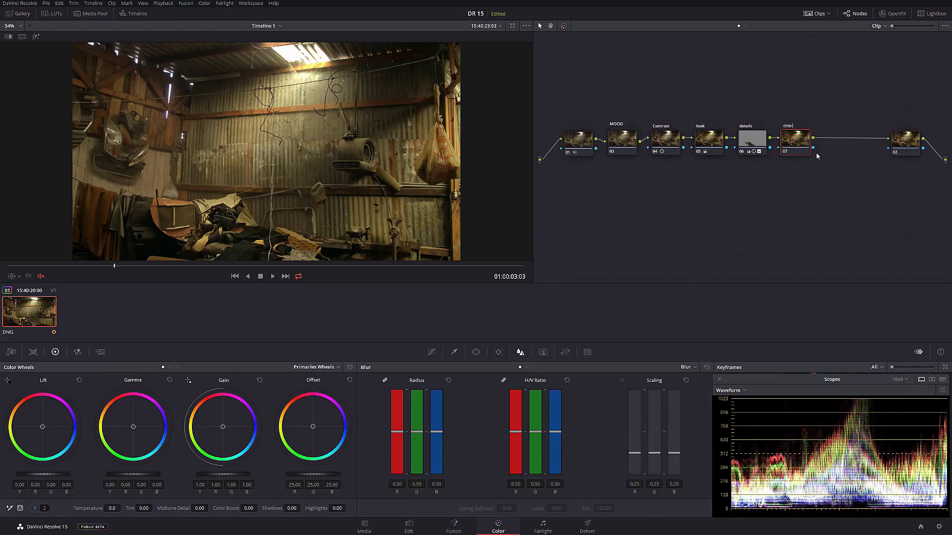
type("ils")
Add a circle window on the new details node and shape it into a narrow ellipse around the object hanging on the left wall.
left_click(476, 352)
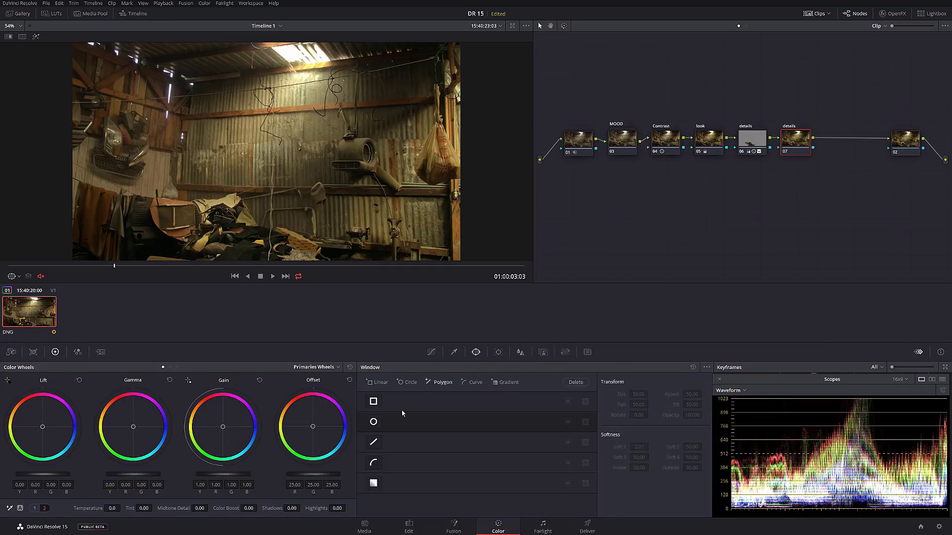
left_click(373, 422)
left_click_drag(266, 152, 132, 143)
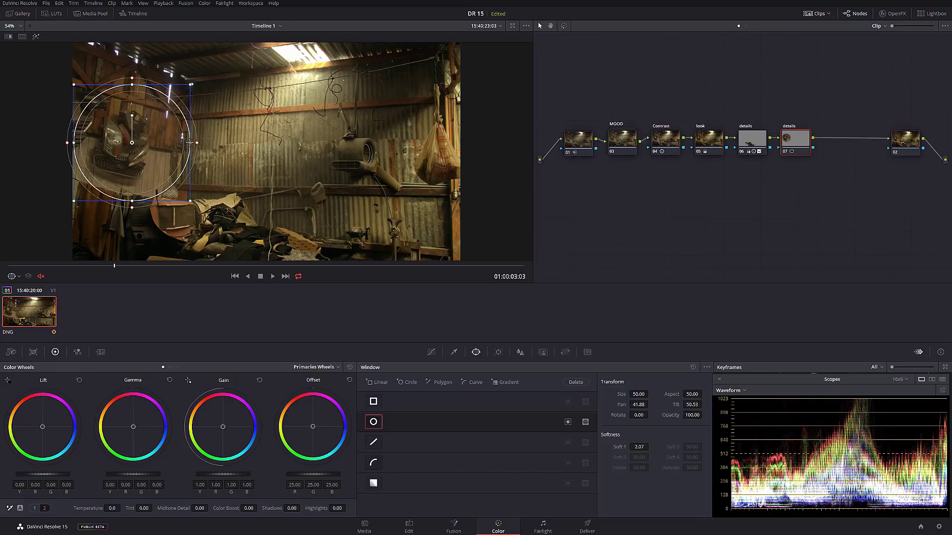
left_click_drag(190, 143, 159, 144)
Track the ellipse window backward to the clip's start and forward to its end.
left_click(499, 352)
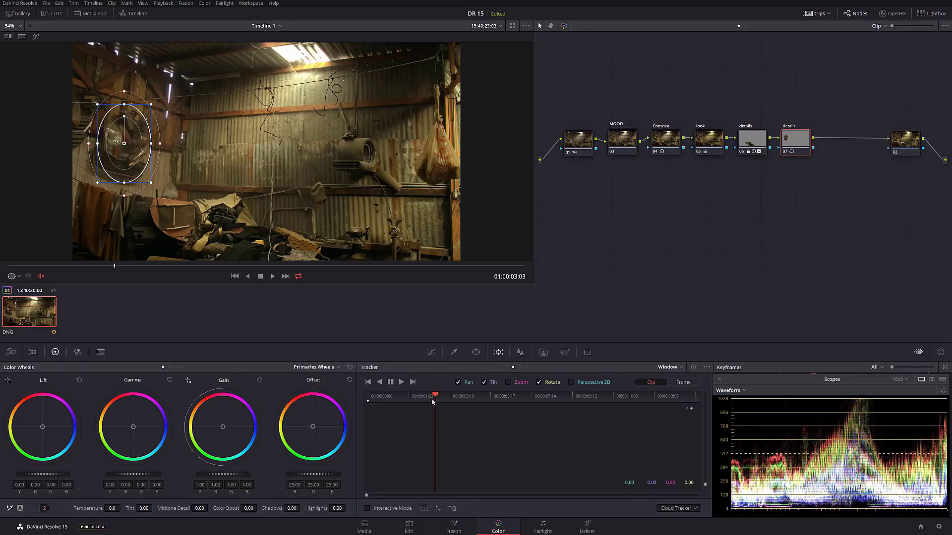
left_click(379, 382)
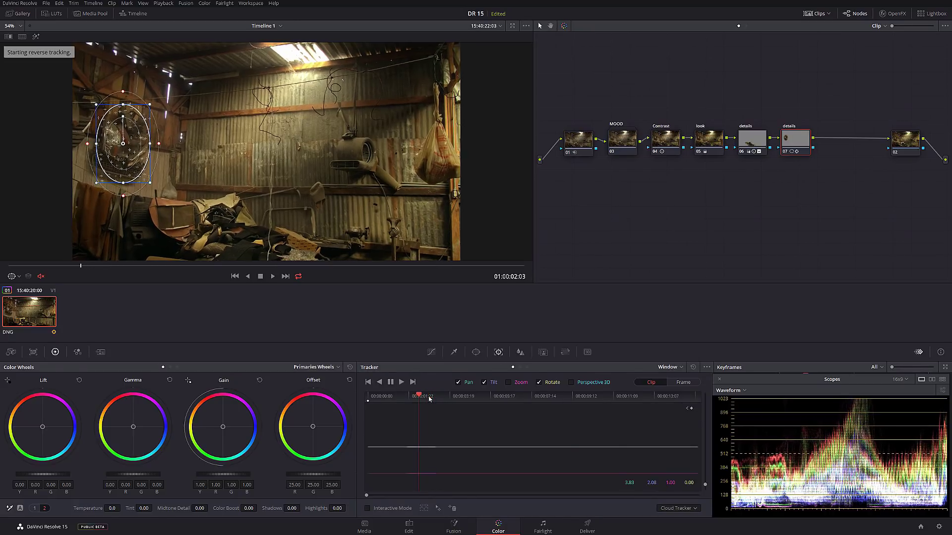
left_click(402, 382)
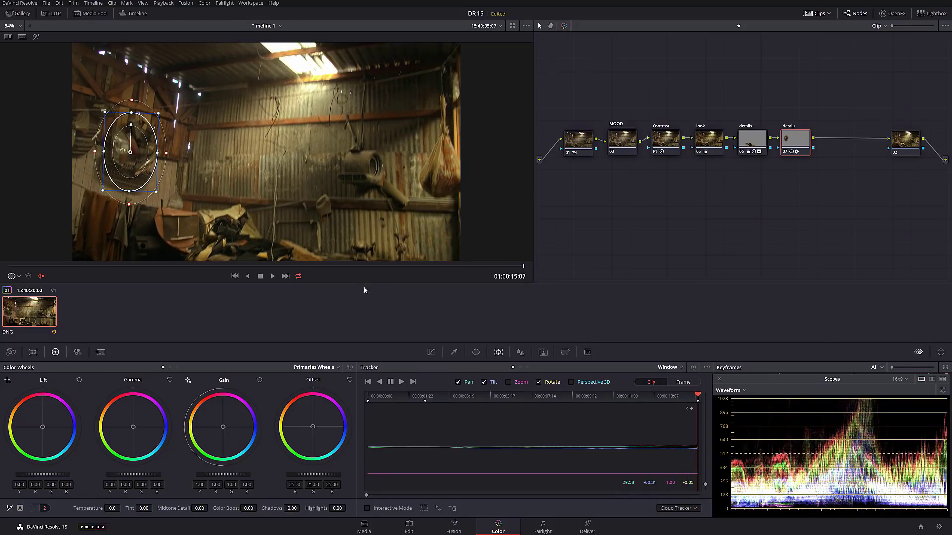
Park the playhead near the middle of the clip and switch the color wheels to Log mode.
left_click_drag(369, 268, 290, 267)
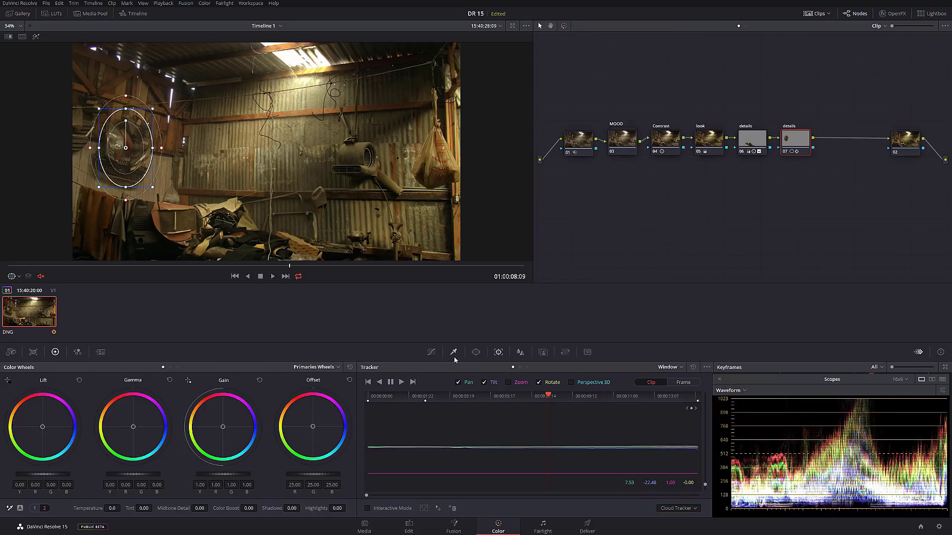
left_click(320, 367)
left_click(308, 393)
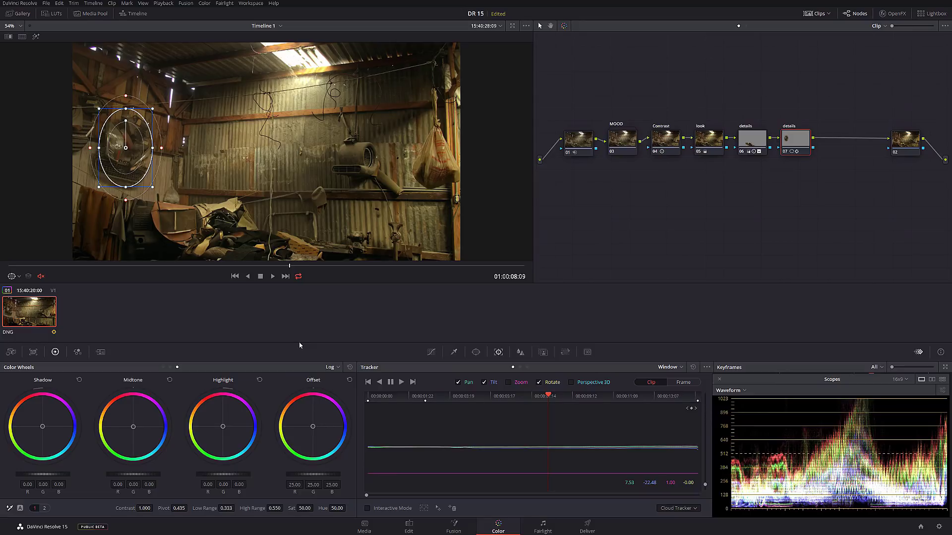
left_click(331, 367)
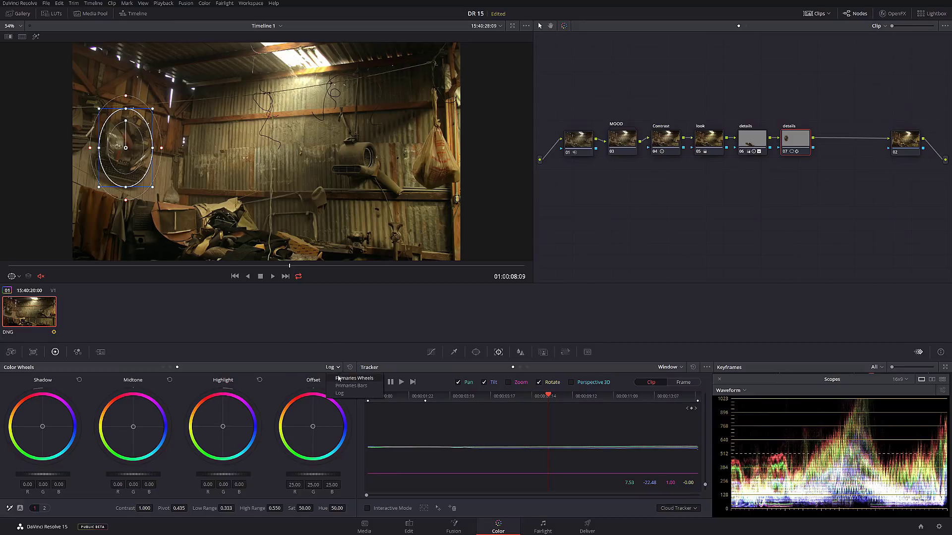
left_click(323, 379)
left_click(318, 367)
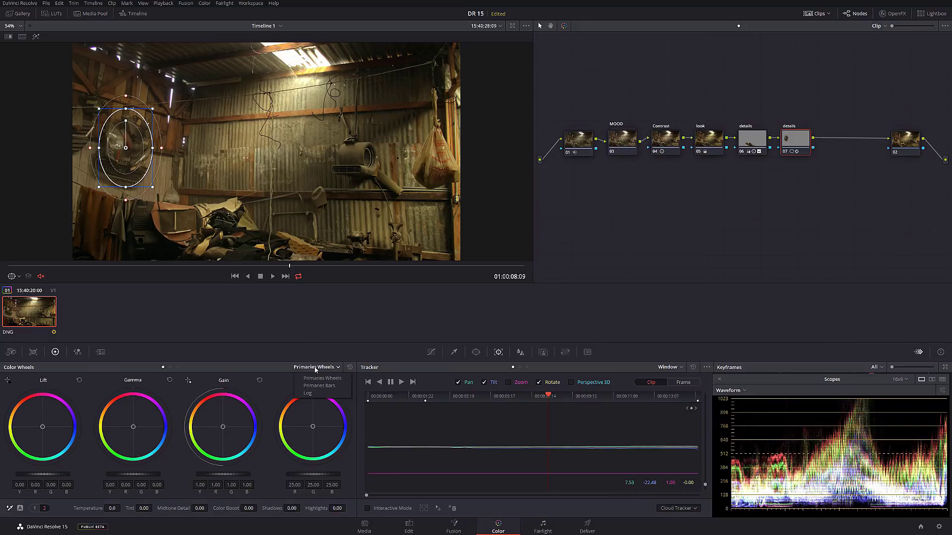
left_click(317, 397)
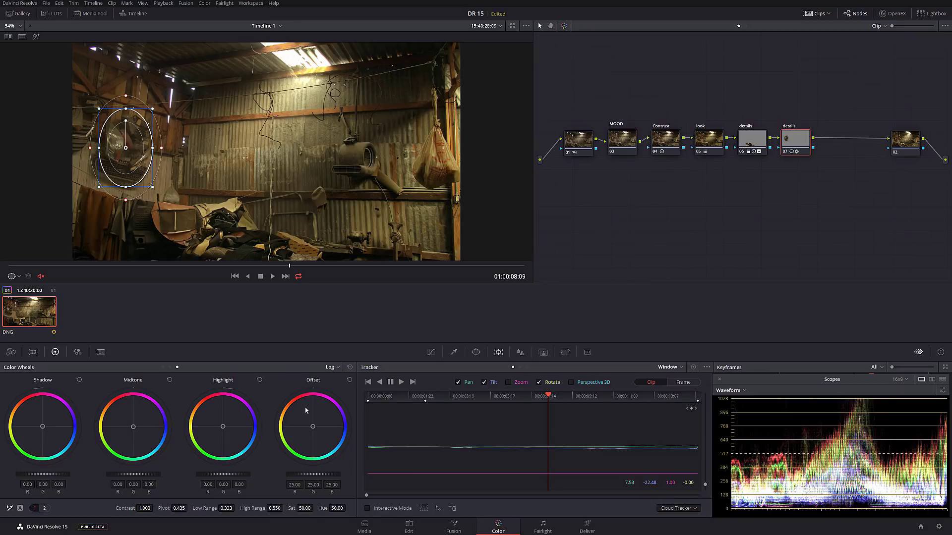
Brighten the highlights inside the ellipse window to 1.98 and set the High Range to 0.416.
scroll(313, 230, "up", 5)
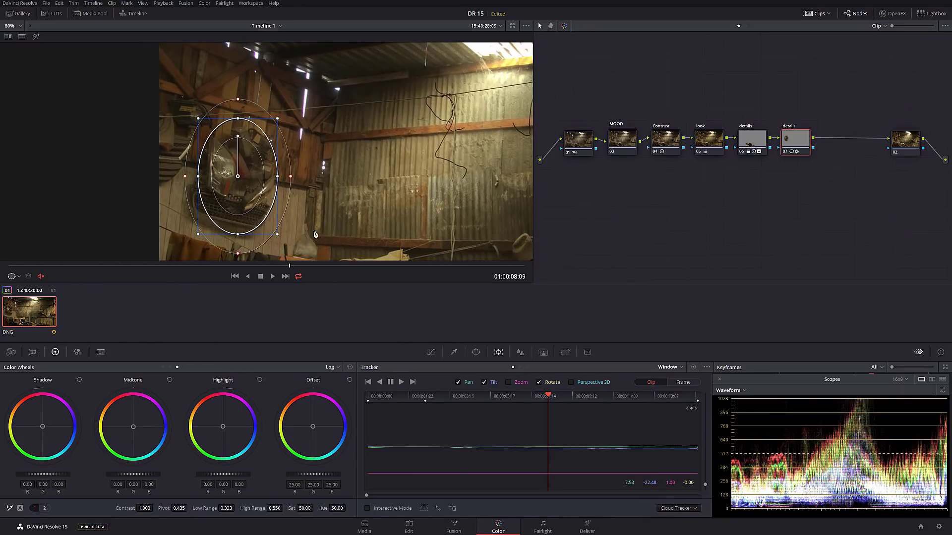
scroll(313, 231, "up", 2)
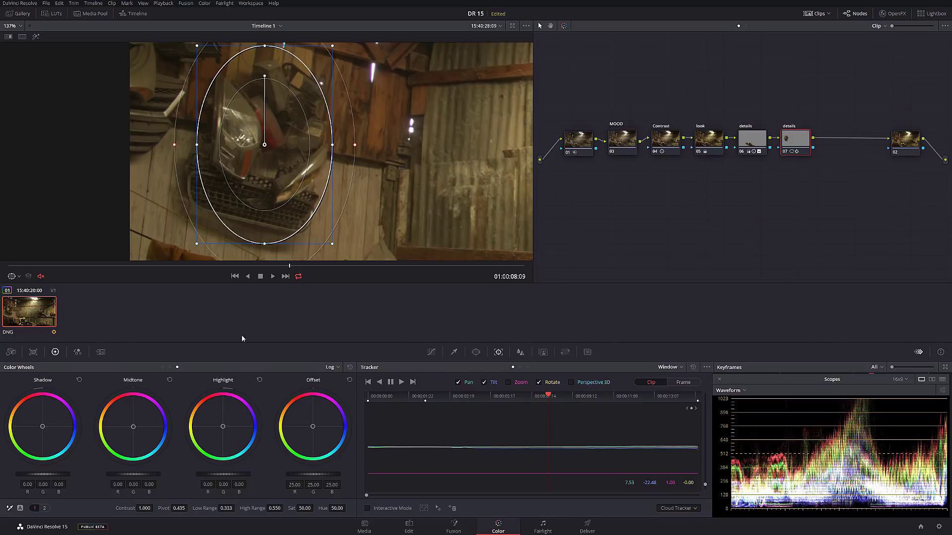
left_click_drag(223, 475, 233, 474)
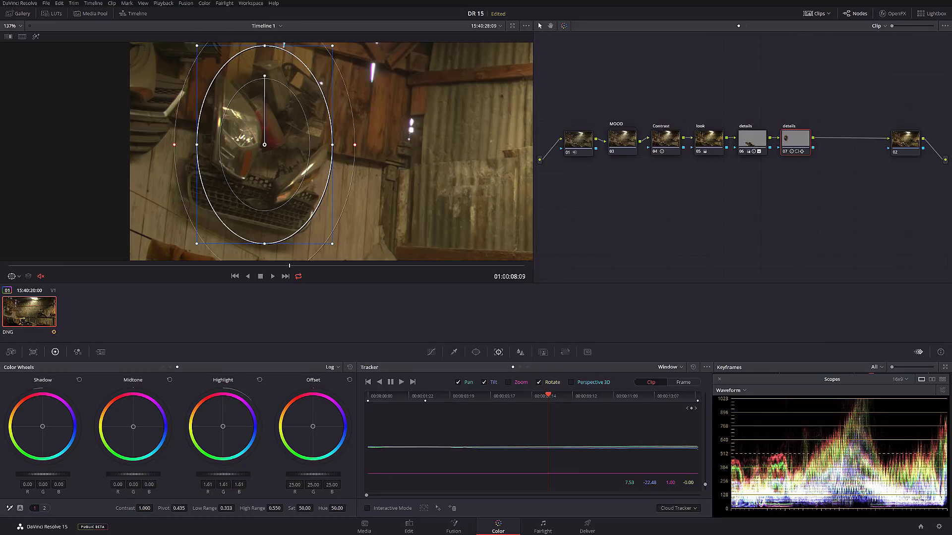
left_click(274, 508)
left_click_drag(276, 509, 285, 508)
left_click_drag(285, 508, 285, 508)
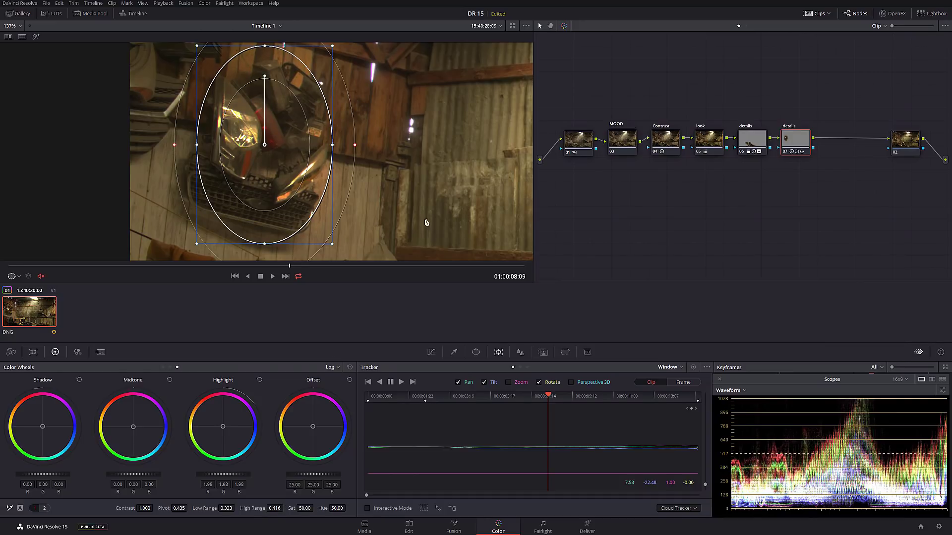
Widen the ellipse window's softness so the brightened wall object blends into its surroundings, and check it in the whole frame.
left_click_drag(355, 145, 378, 148)
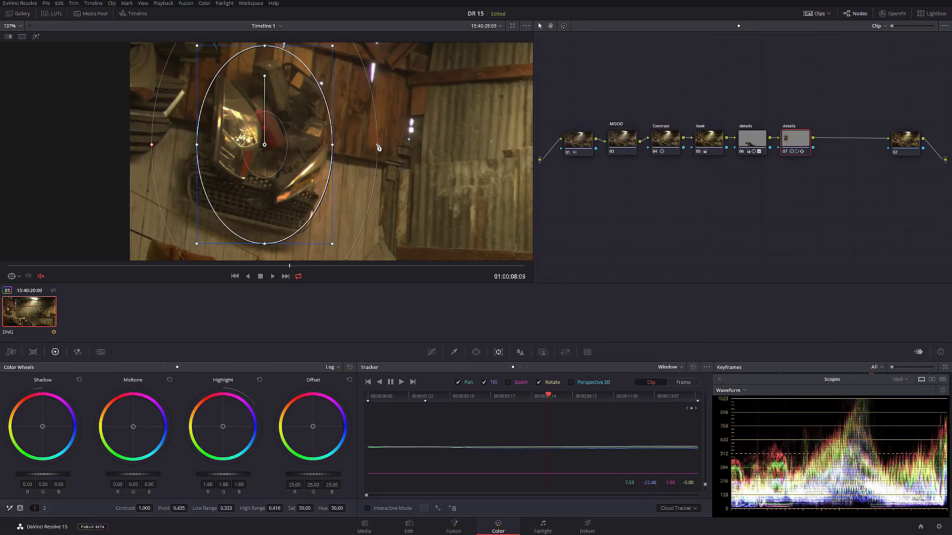
scroll(319, 199, "down", 3)
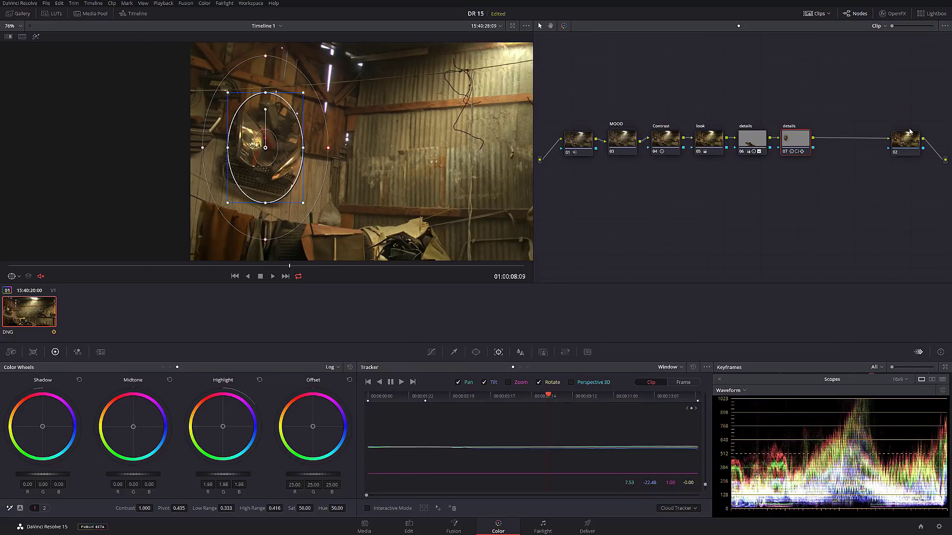
left_click(908, 139)
left_click(797, 138)
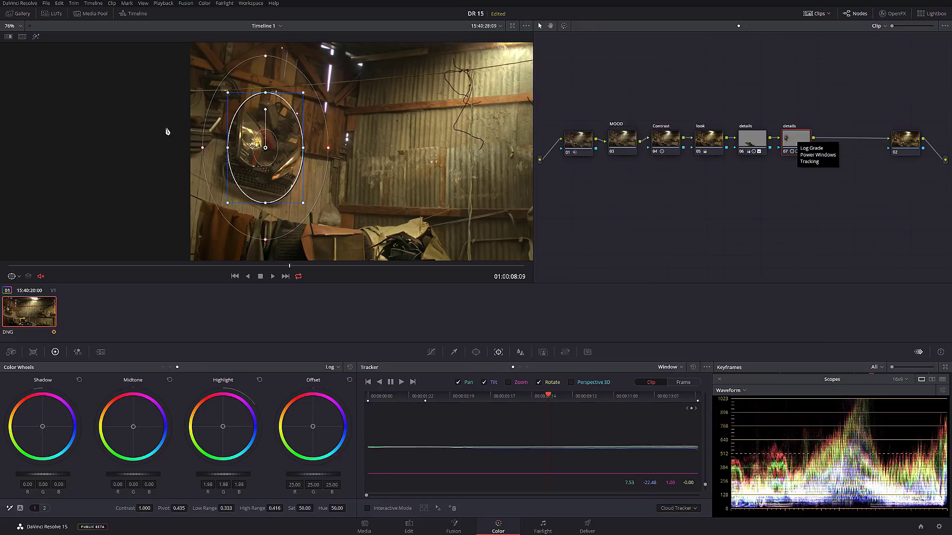
scroll(196, 139, "up", 1)
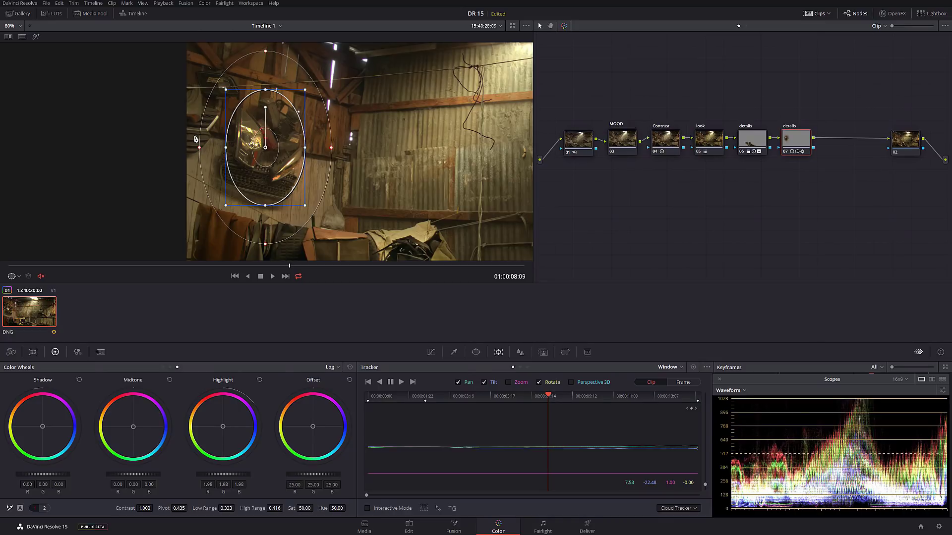
key("shift+z")
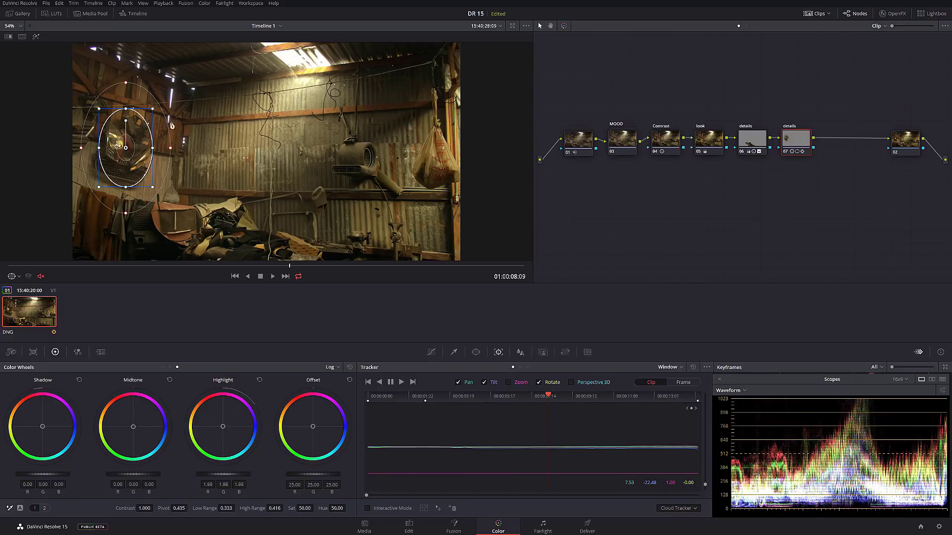
Combine the Contrast, look and two details nodes into one compound node.
left_click(757, 139)
left_click_drag(649, 95, 797, 180)
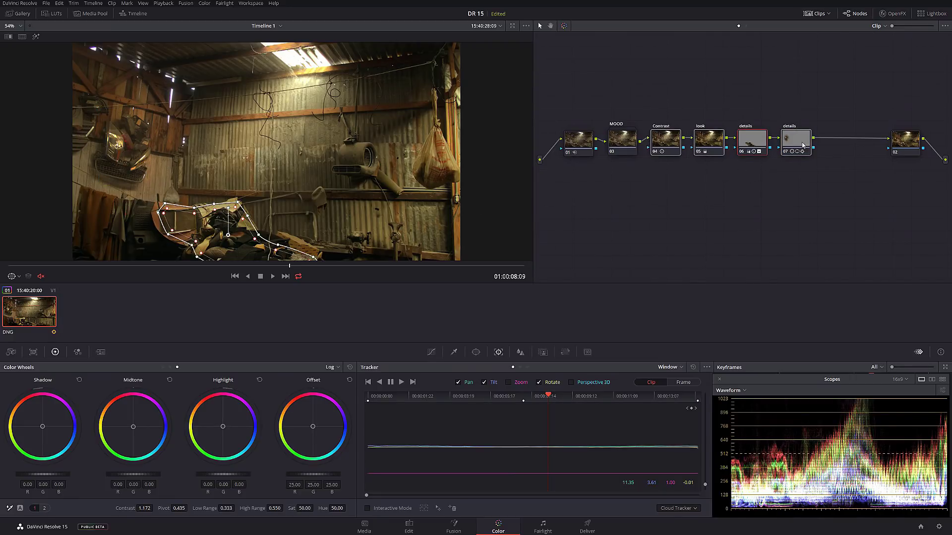
right_click(801, 145)
left_click(838, 259)
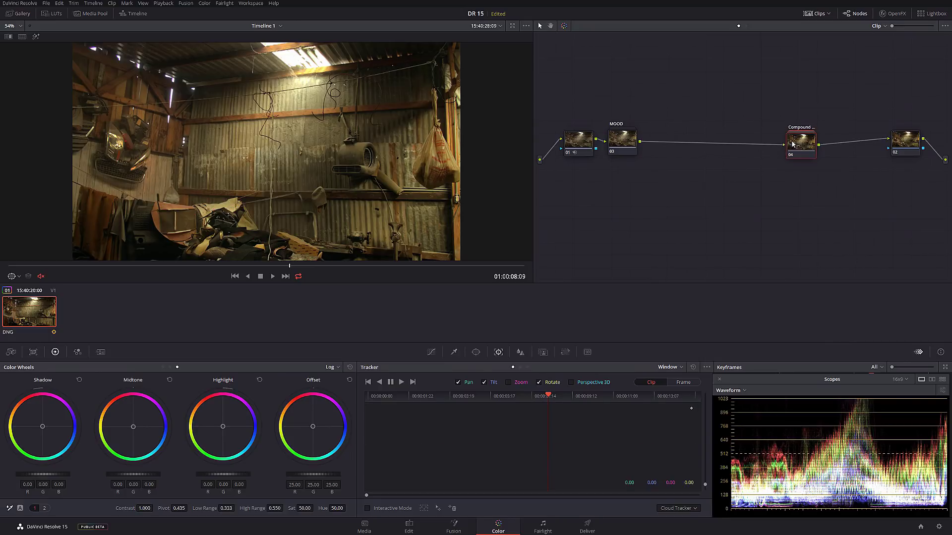
Move the compound node beside the MOOD node and label it look.
left_click_drag(797, 141, 665, 136)
right_click(664, 136)
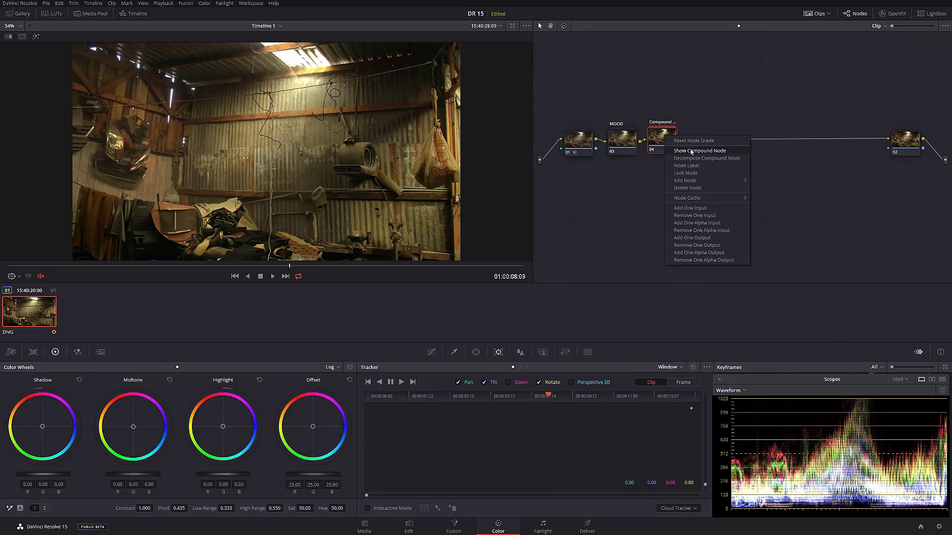
left_click(689, 166)
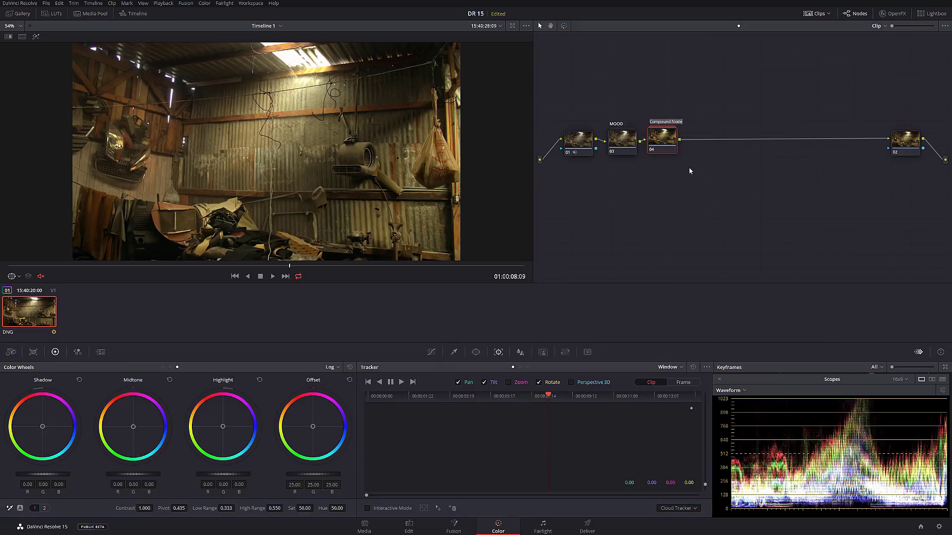
type("look")
key("Return")
Add a serial node after the compound node and apply the Rec709 Kodak 2383 D65 film look LUT to it.
key("alt+s")
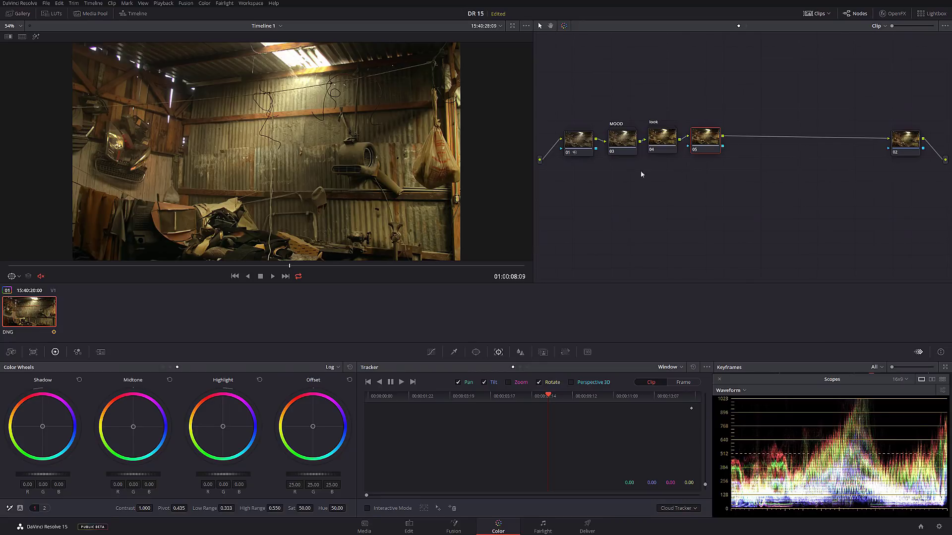
right_click(705, 140)
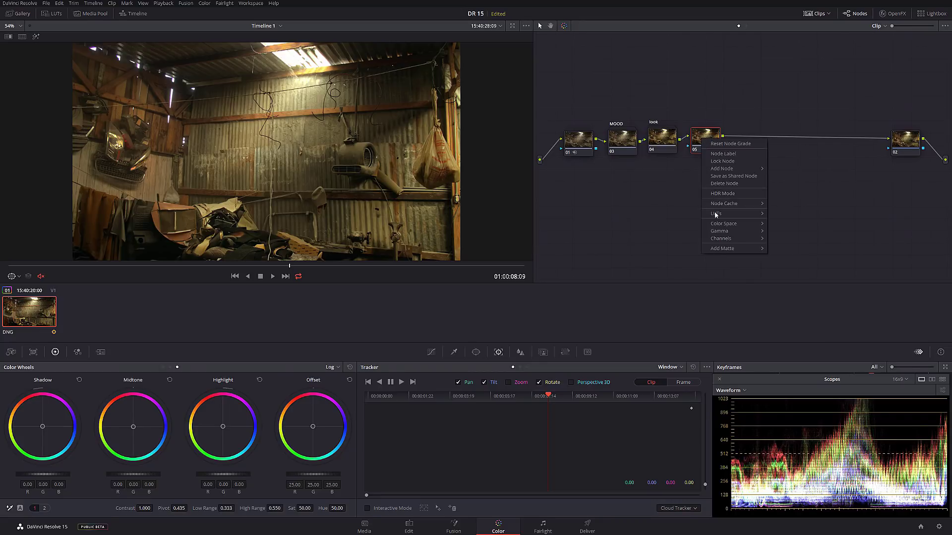
mouse_move(715, 215)
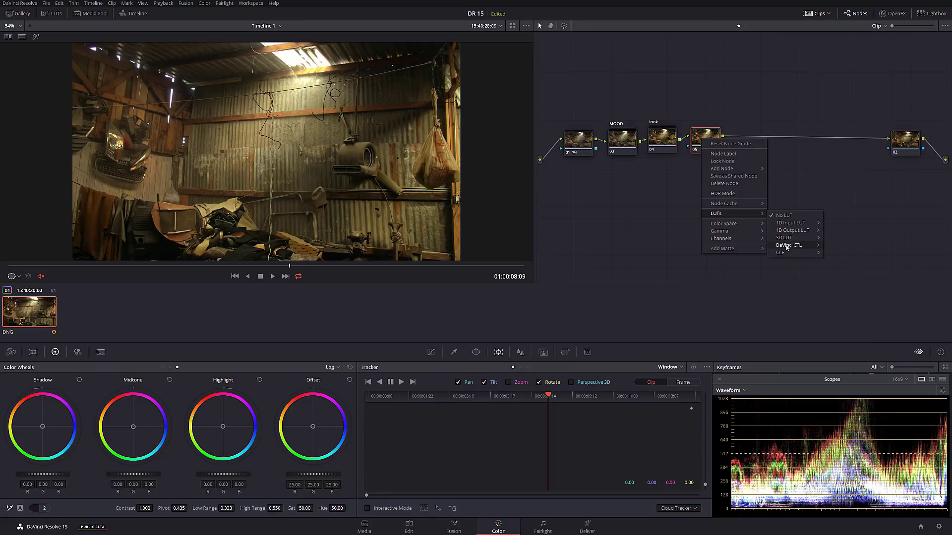
mouse_move(802, 240)
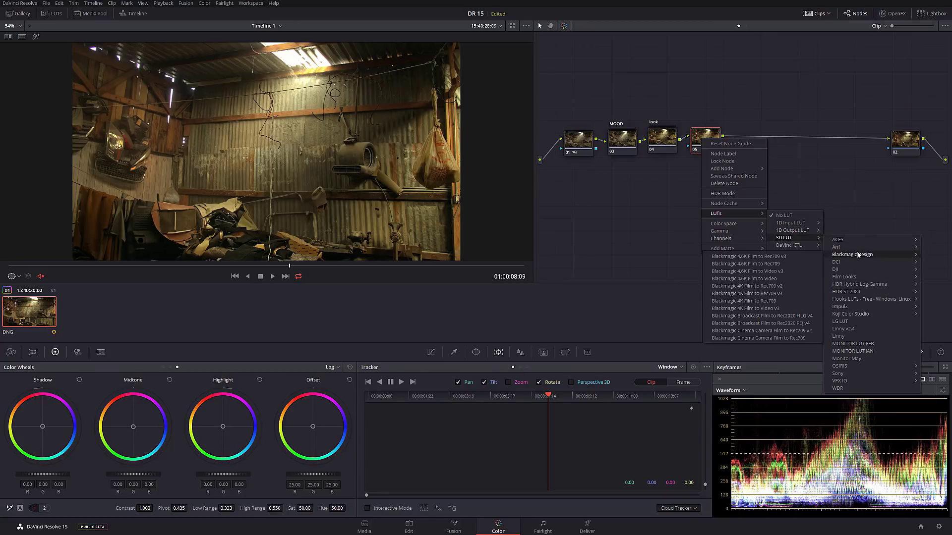
mouse_move(851, 279)
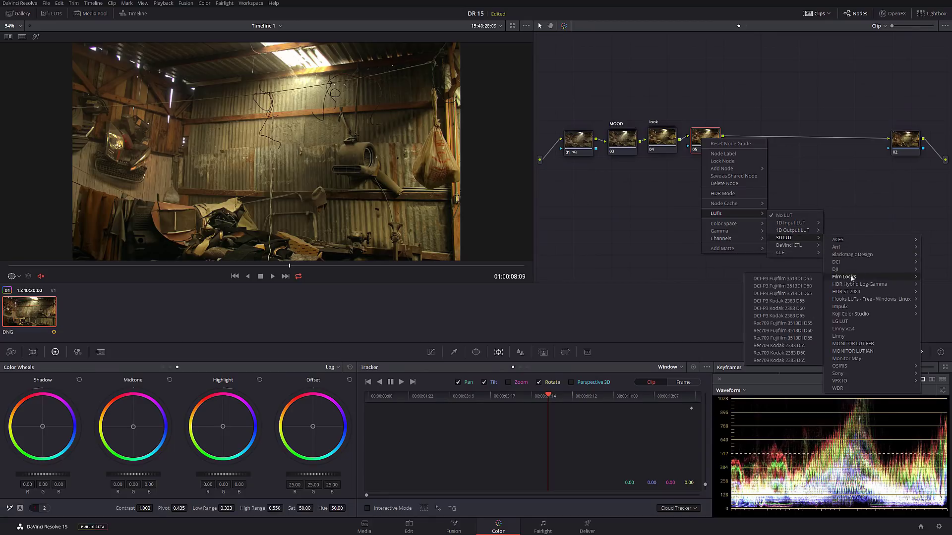
left_click(798, 361)
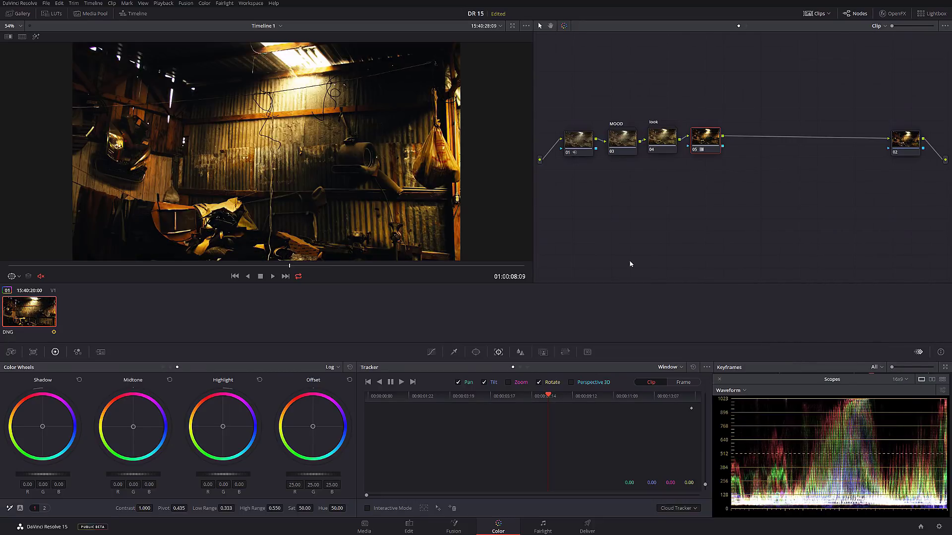
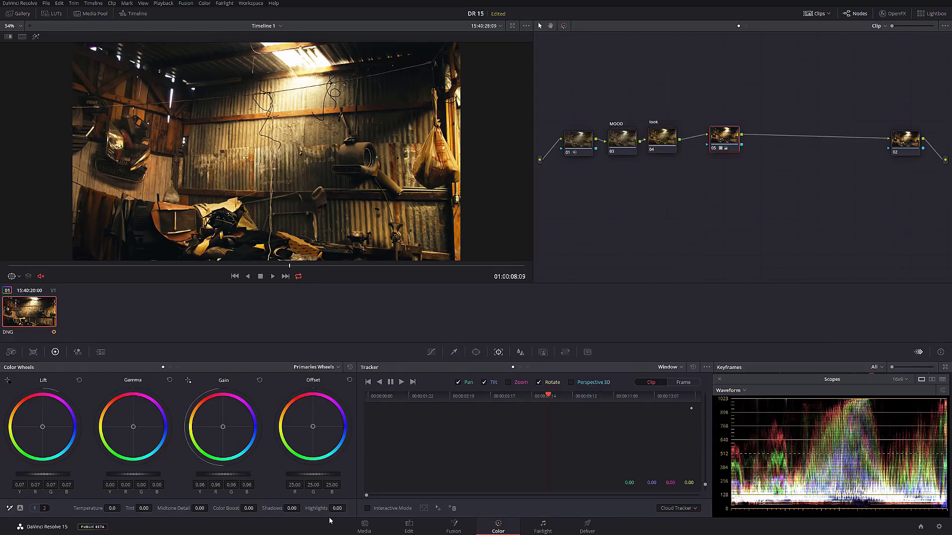
Tone down the LUT node by setting its Highlights to -65.50 and its key output gain to 0.622.
mouse_move(337, 508)
left_mouse_down()
mouse_move(312, 508)
mouse_move(349, 508)
left_mouse_up()
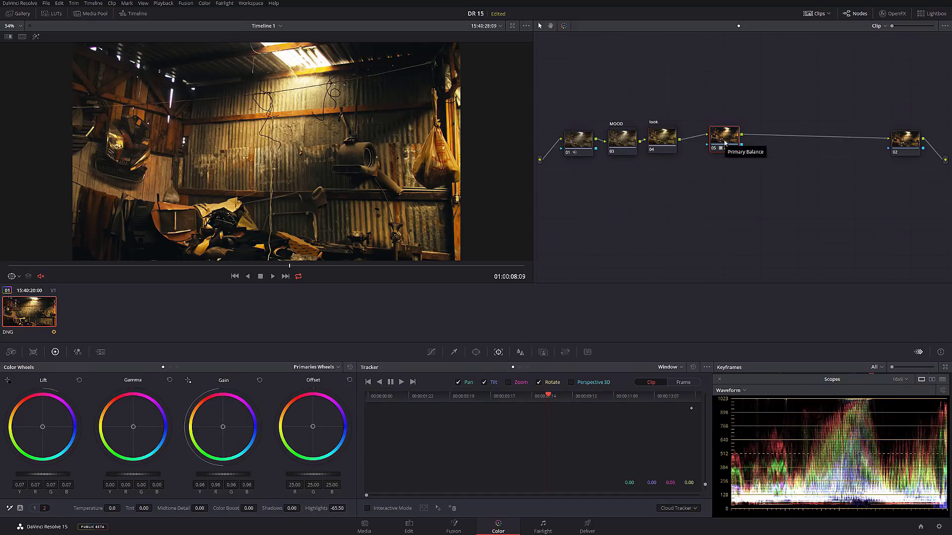
key("ctrl+d")
key("ctrl+d")
key("ctrl+d")
key("ctrl+d")
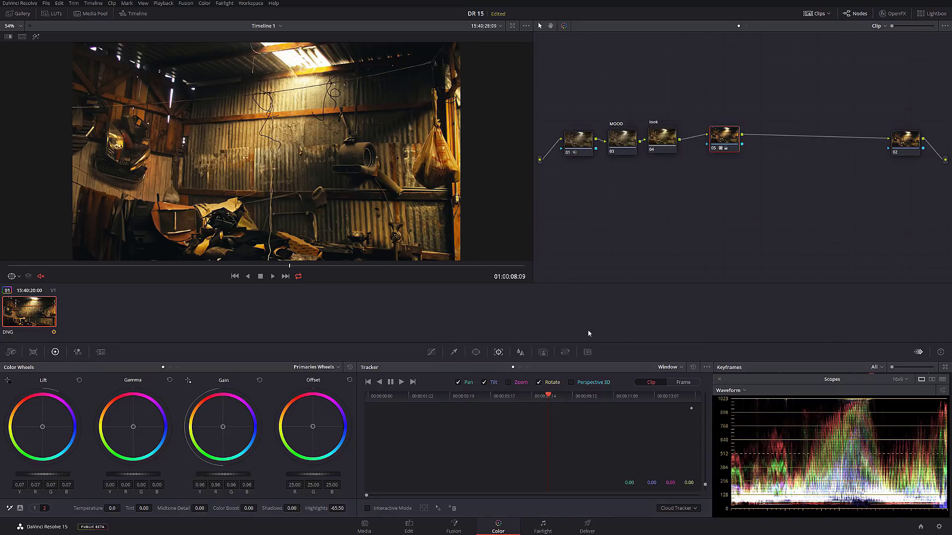
left_click(542, 352)
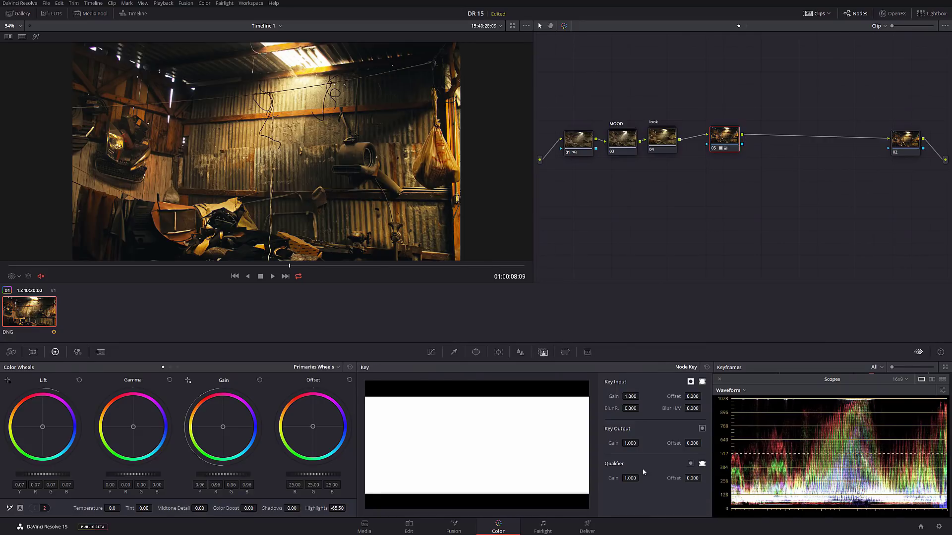
left_click_drag(630, 443, 644, 443)
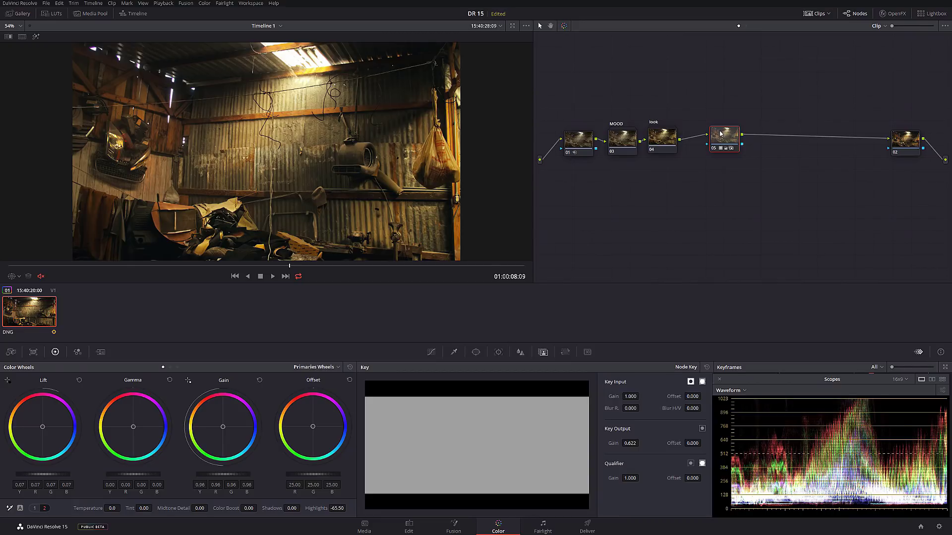
Compare the full-screen image with all grades bypassed and enabled, and watch the graded clip play.
key("ctrl+f")
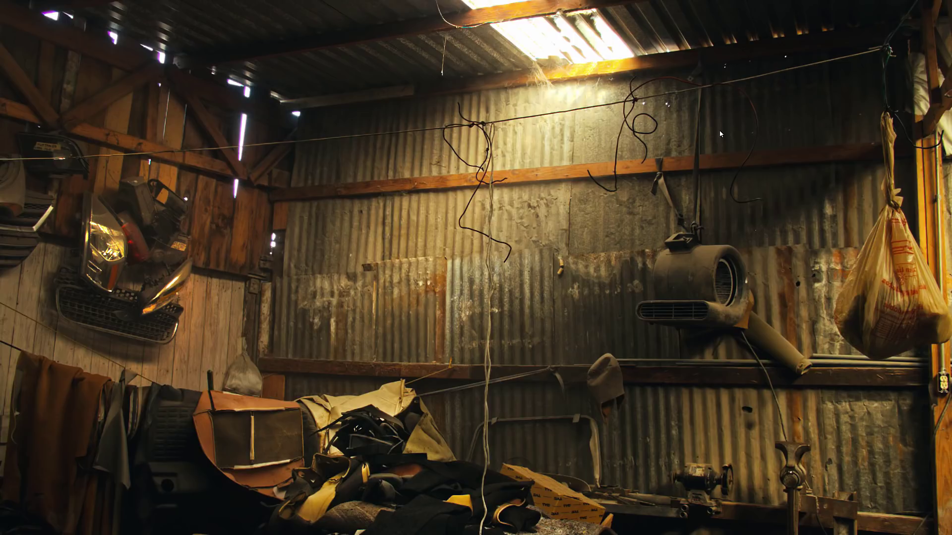
key("shift+d")
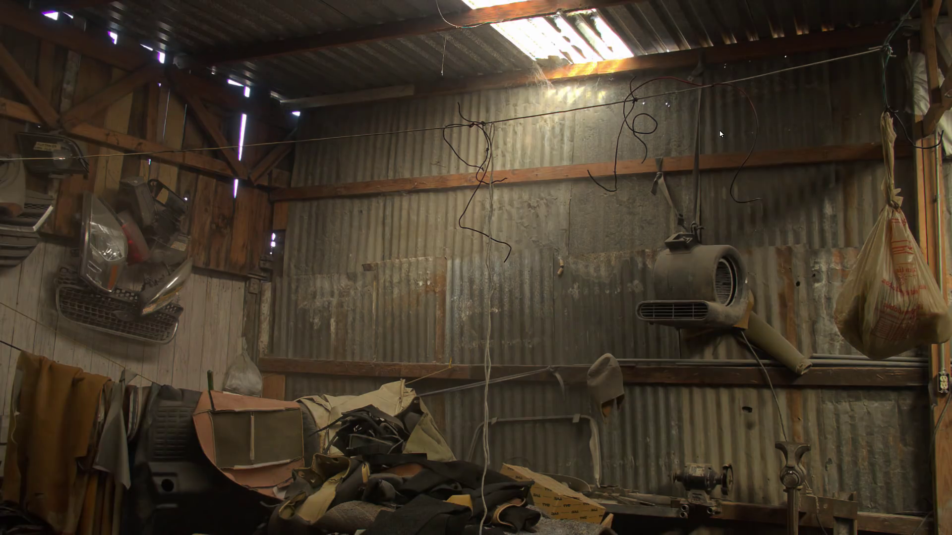
key("shift+d")
key("shift+d")
key("shift+d")
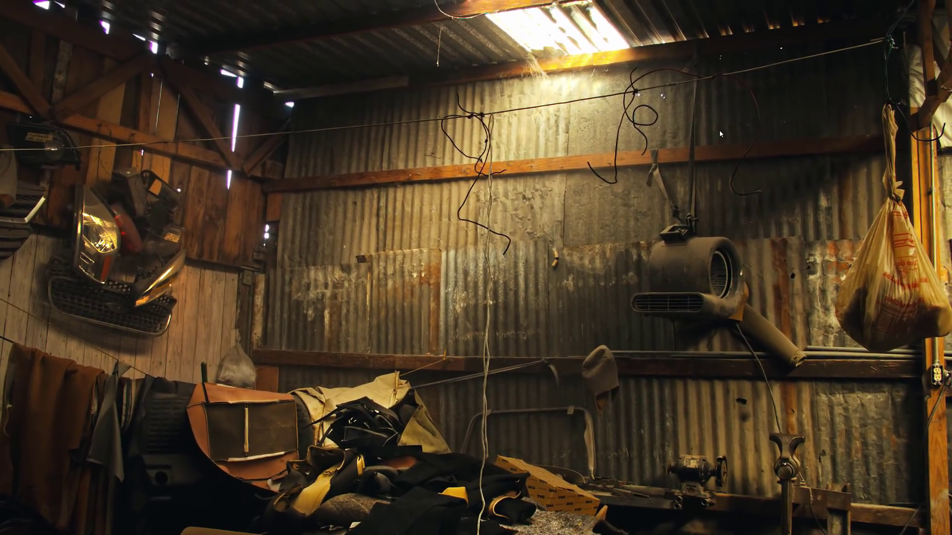
key("Escape")
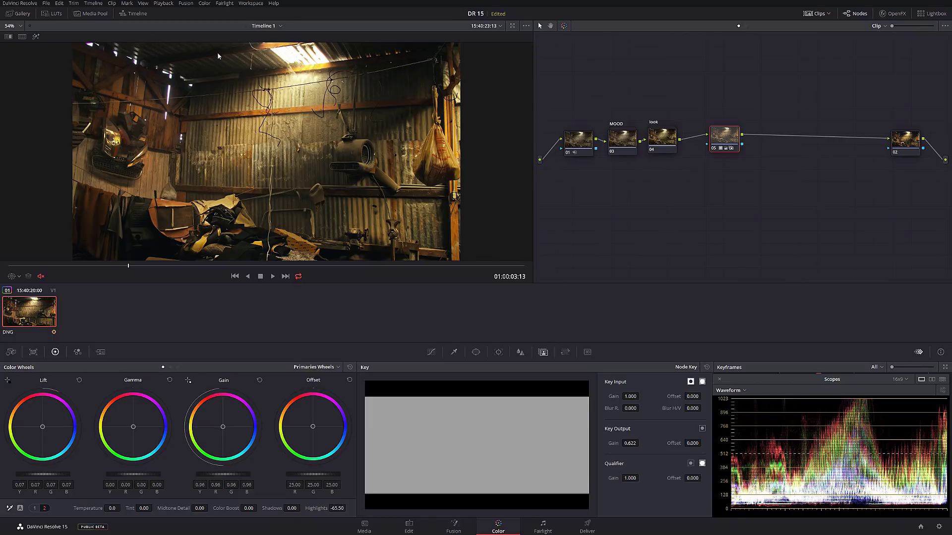
Apply 2.40 output blanking to the timeline to preview a letterbox.
left_click(257, 4)
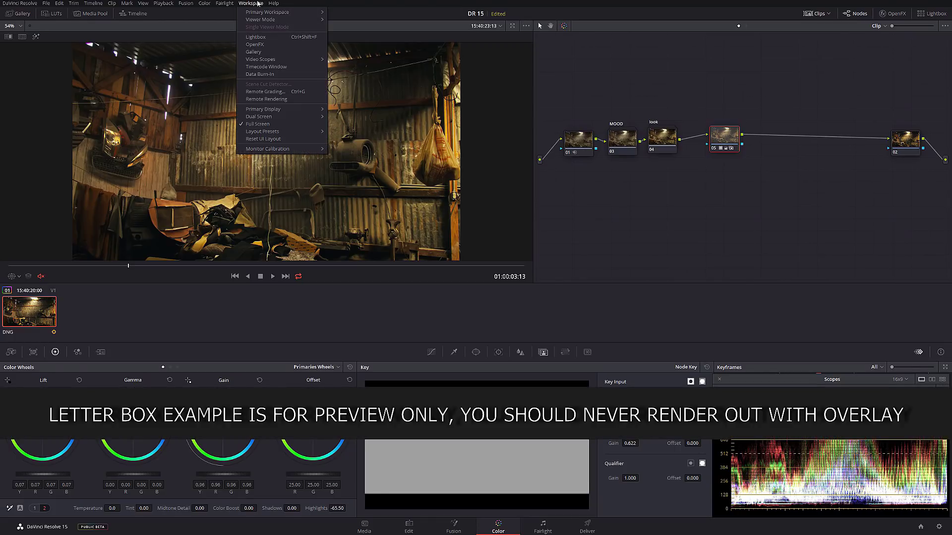
mouse_move(205, 3)
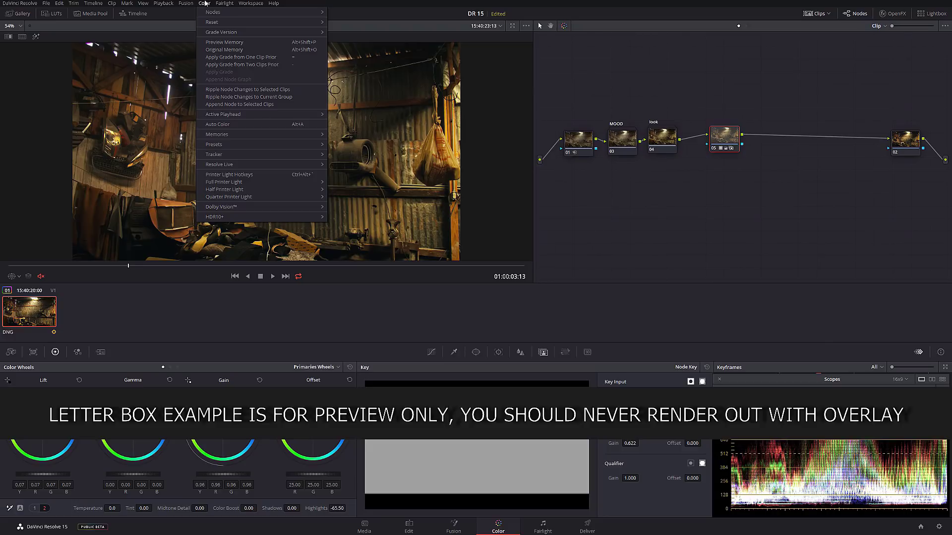
left_click(92, 3)
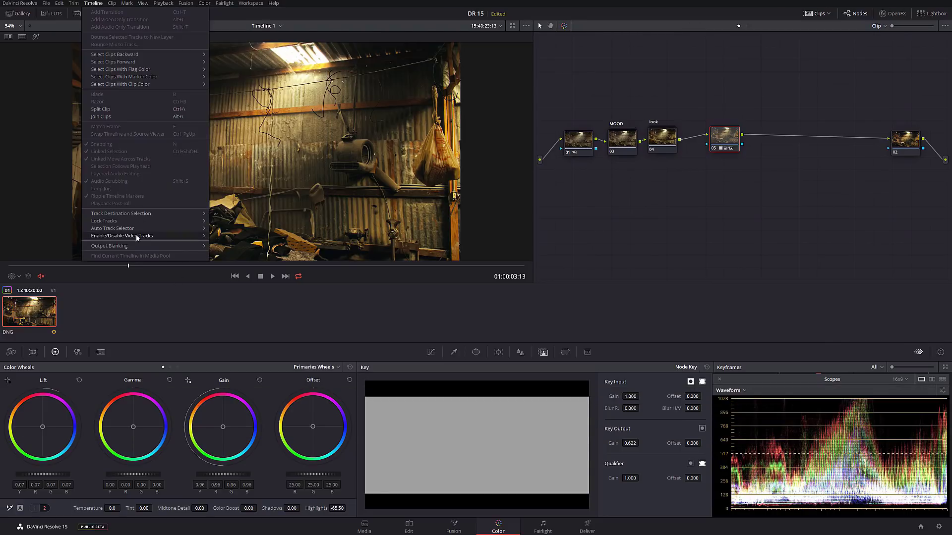
mouse_move(122, 244)
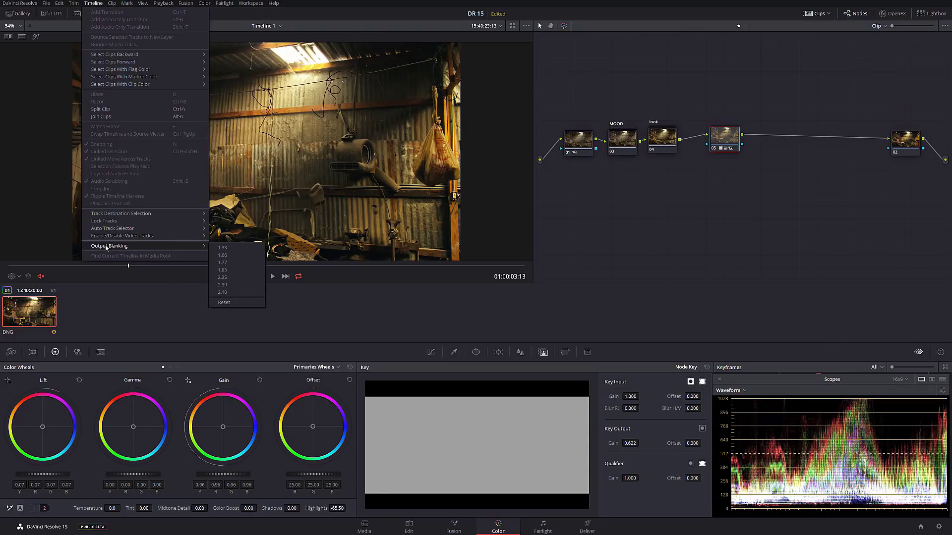
left_click(224, 293)
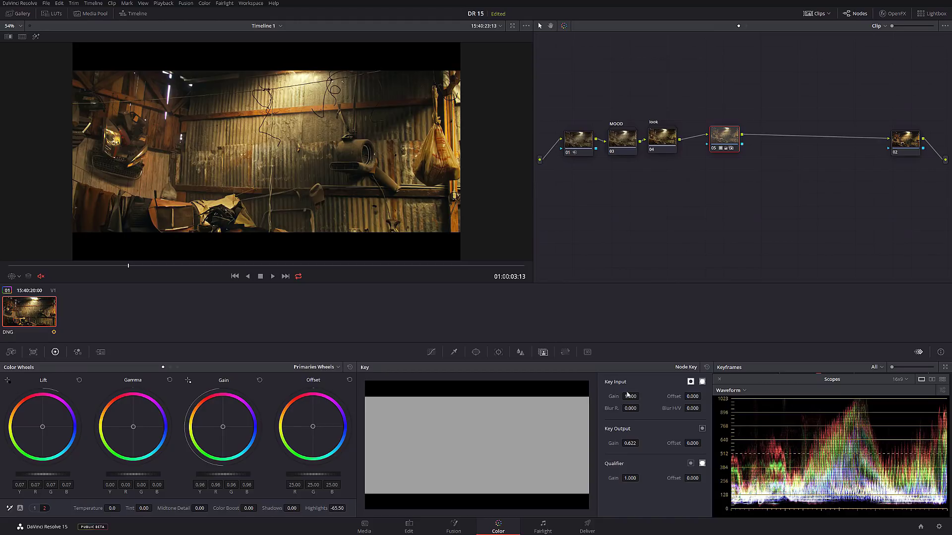
Reframe the clip inside the letterbox by setting the Input Sizing Tilt to -73.000.
left_click(566, 352)
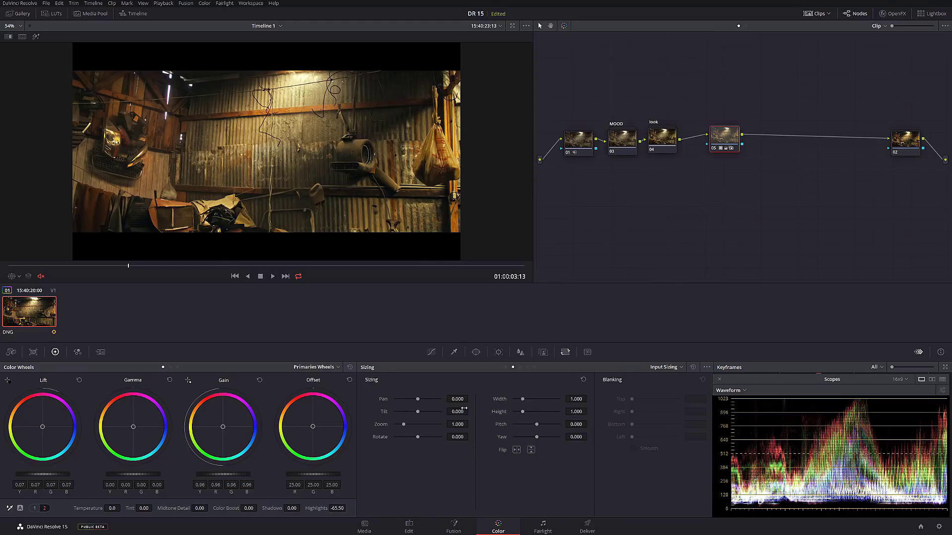
left_click_drag(457, 411, 471, 411)
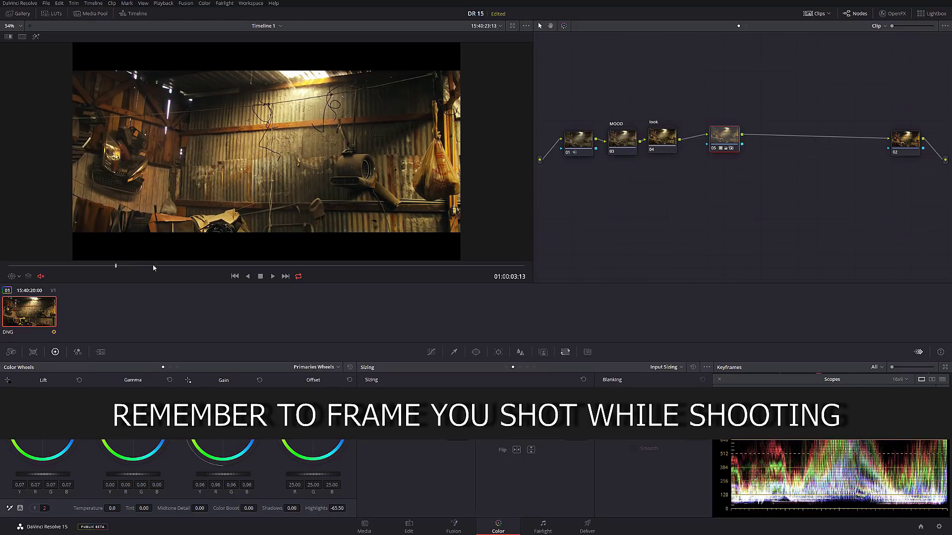
Go to the frame at 01:00:00:21 and compare the letterboxed image with all grades bypassed and enabled.
left_click_drag(153, 267, 39, 266)
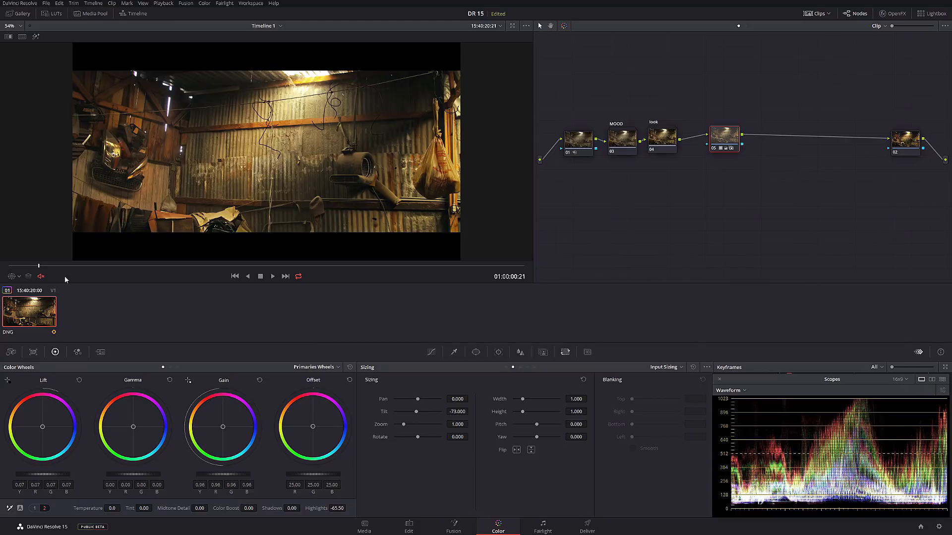
key("shift+d")
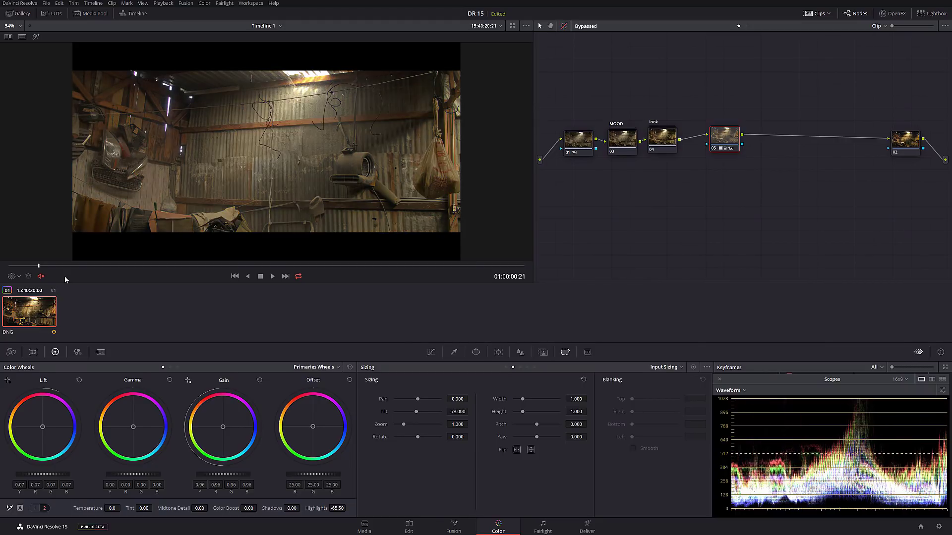
key("shift+d")
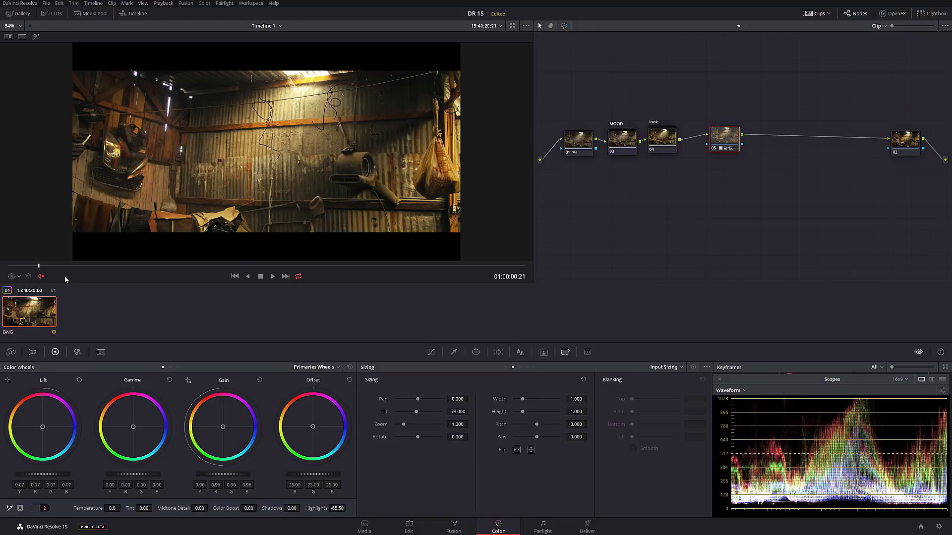
Move the LUT node beside the look node and add a serial node after it.
left_click_drag(732, 140, 714, 141)
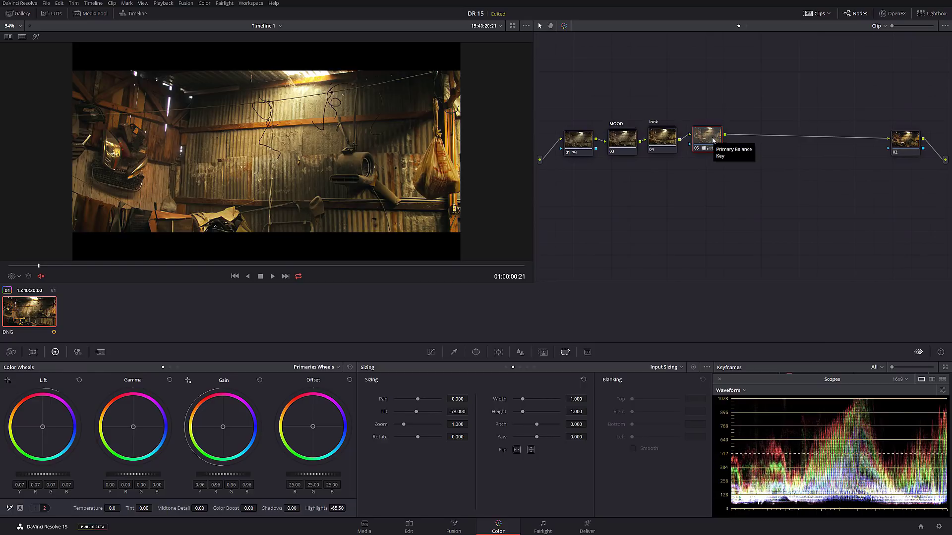
key("alt+s")
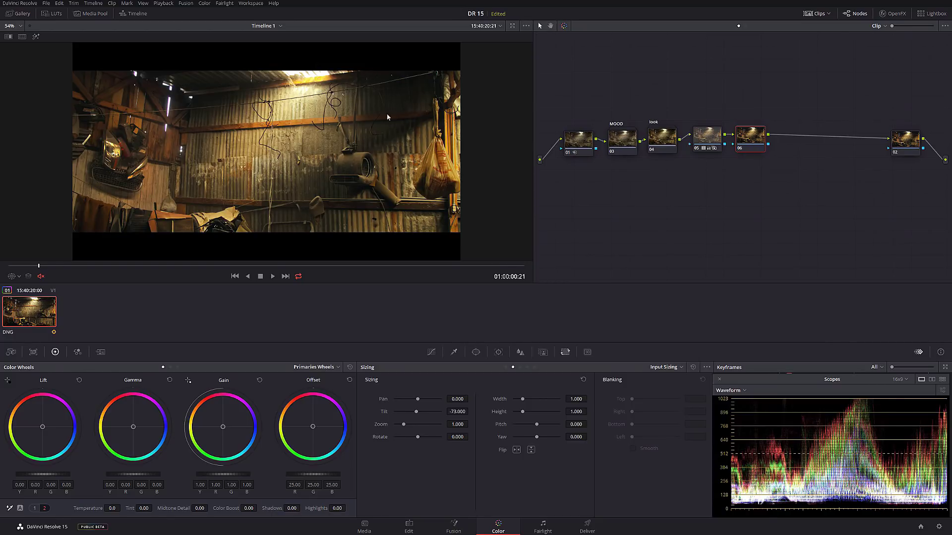
Draw a closed curve window around the shaded wall, from beyond the upper right corner diagonally down past the hanging motor to the lower center.
left_click(476, 352)
left_click(373, 462)
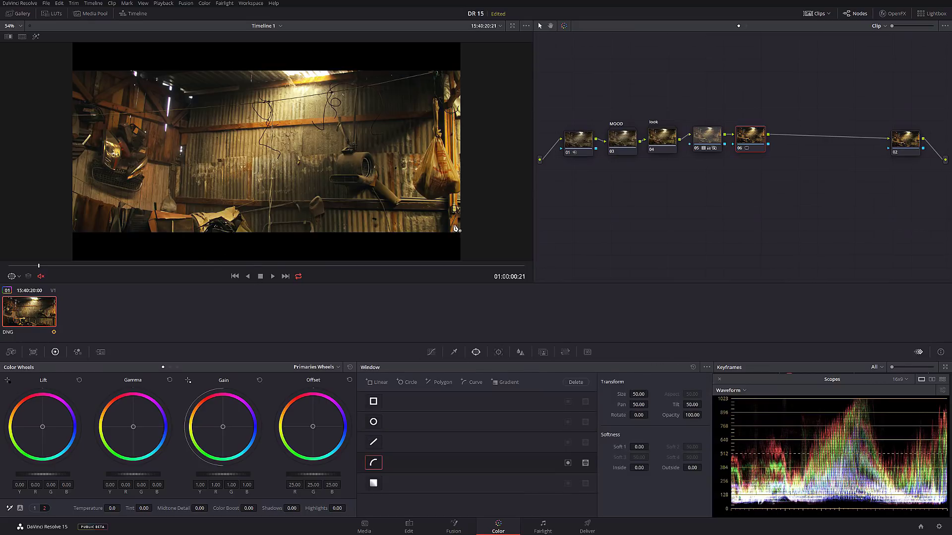
scroll(457, 228, "down", 1)
left_click(324, 67)
left_click(340, 100)
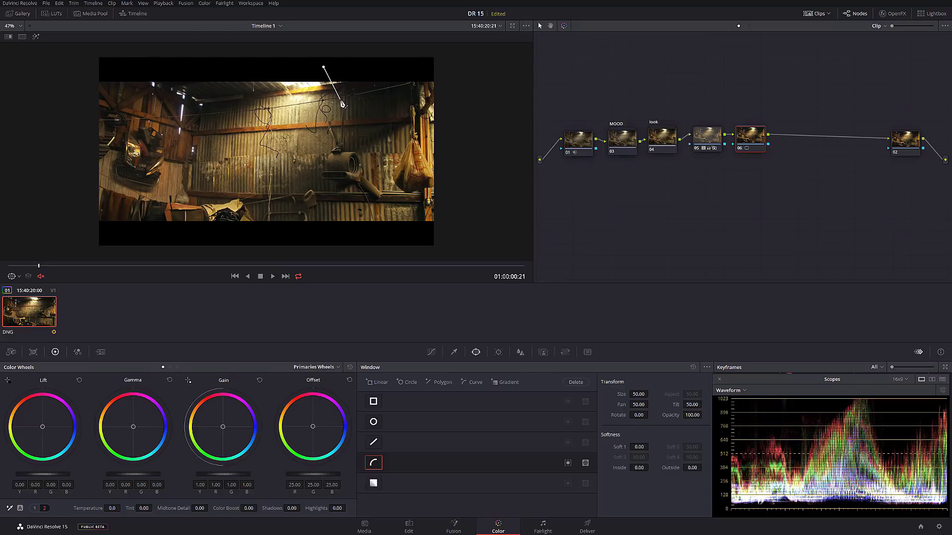
left_click_drag(335, 135, 334, 140)
left_click(311, 166)
left_click(278, 184)
left_click(248, 209)
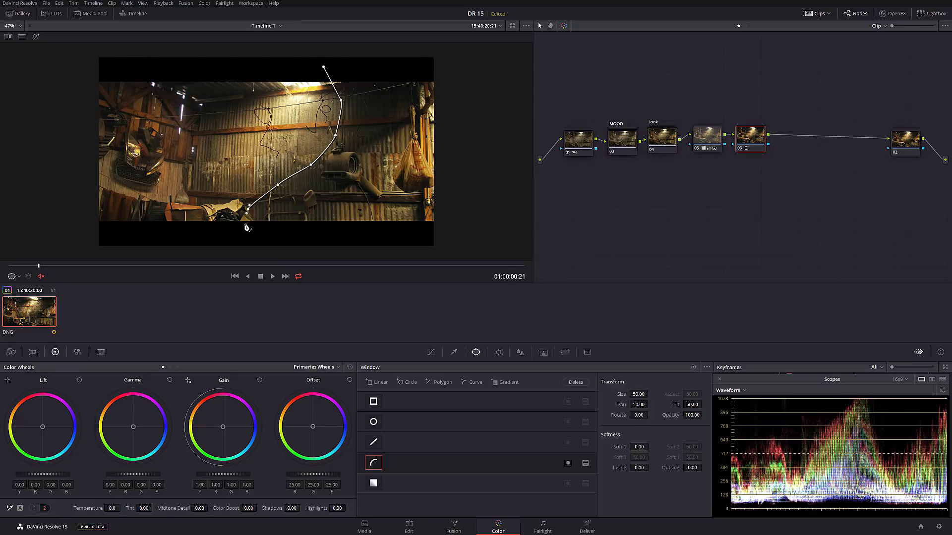
left_click(247, 234)
left_click_drag(324, 241, 331, 238)
left_click(339, 201)
left_click(356, 161)
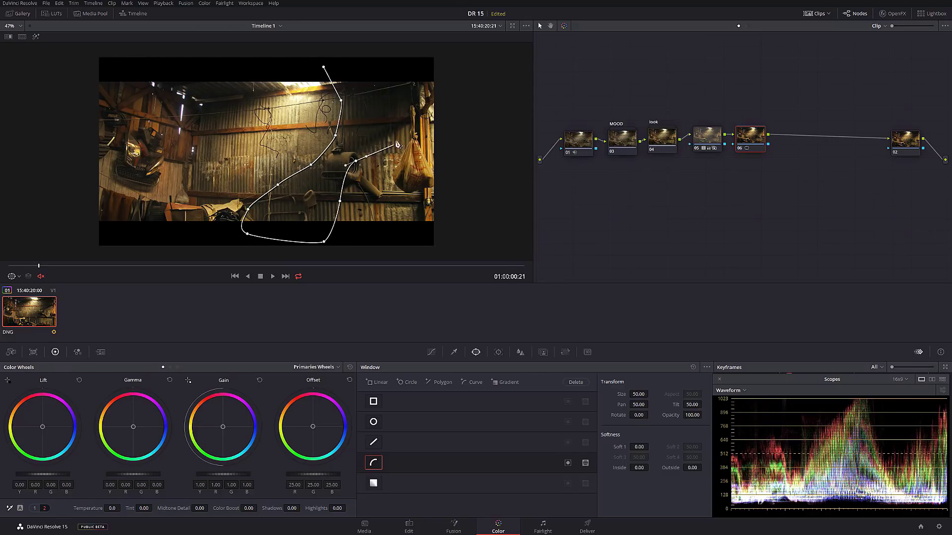
left_click(401, 137)
left_click(440, 104)
left_click(449, 71)
left_click(448, 55)
left_click(387, 46)
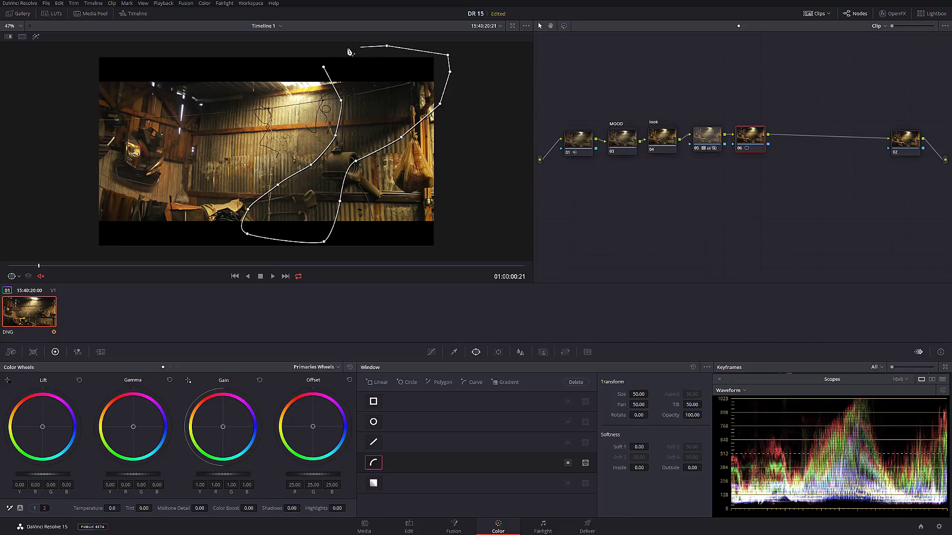
left_click(327, 49)
left_click(324, 69)
Track the curve window in reverse and forward through the whole clip.
left_click(498, 352)
left_click(379, 382)
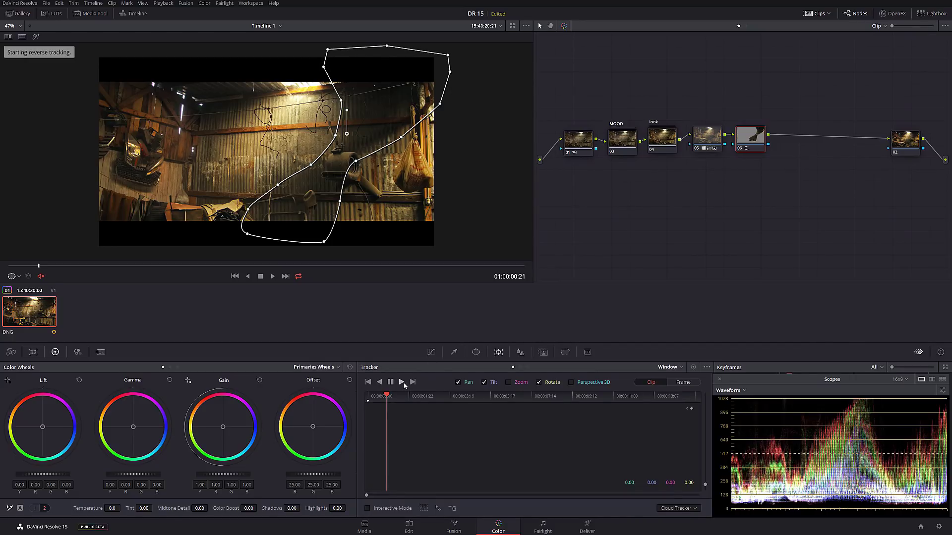
left_click(402, 382)
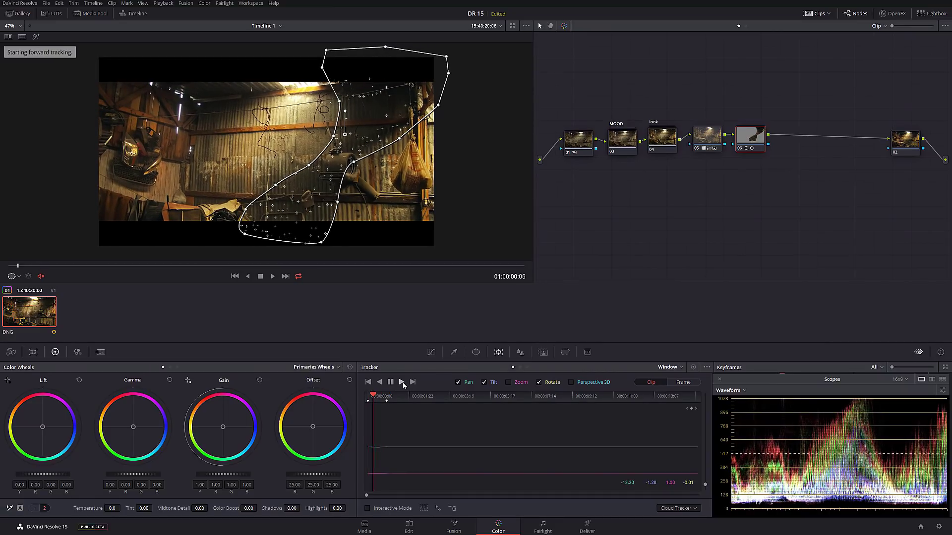
Set the curve window's Soft 1 to 5.18 and check its tracked position at 01:00:08:11.
left_click(478, 353)
left_click_drag(634, 449, 655, 447)
left_click(287, 268)
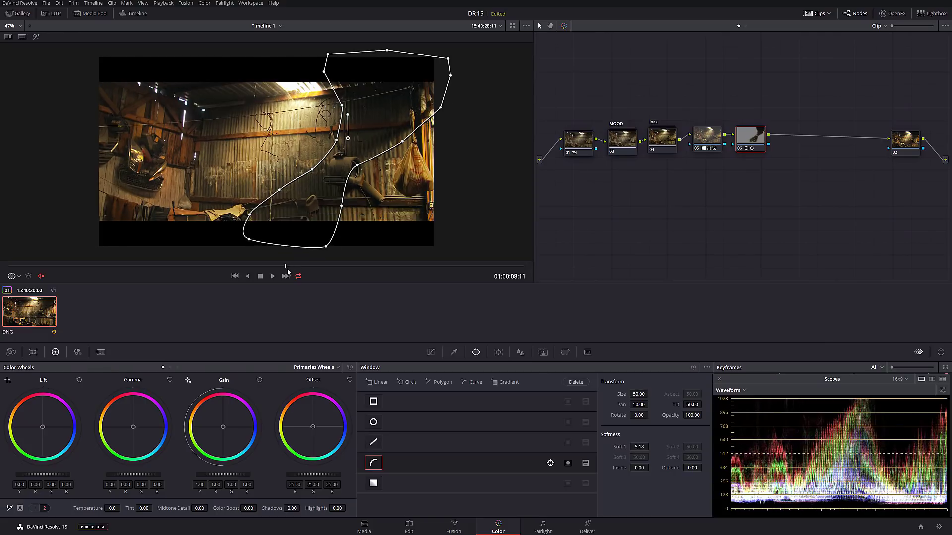
Cool the windowed wall area by shifting Gamma to red -0.04, green 0.02 and blue 0.06, and inspect it without the window outline.
scroll(341, 247, "up", 2)
left_click_drag(341, 247, 147, 258)
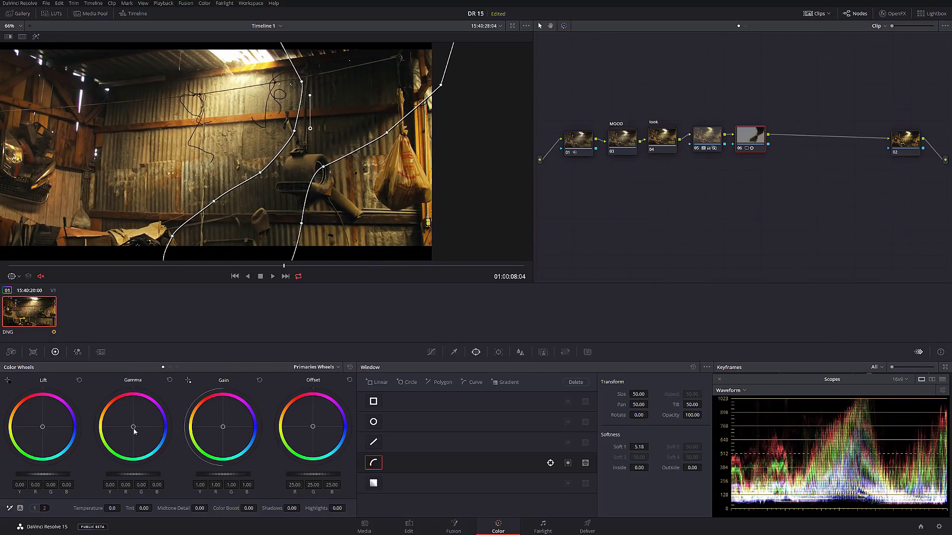
left_click_drag(134, 431, 135, 432)
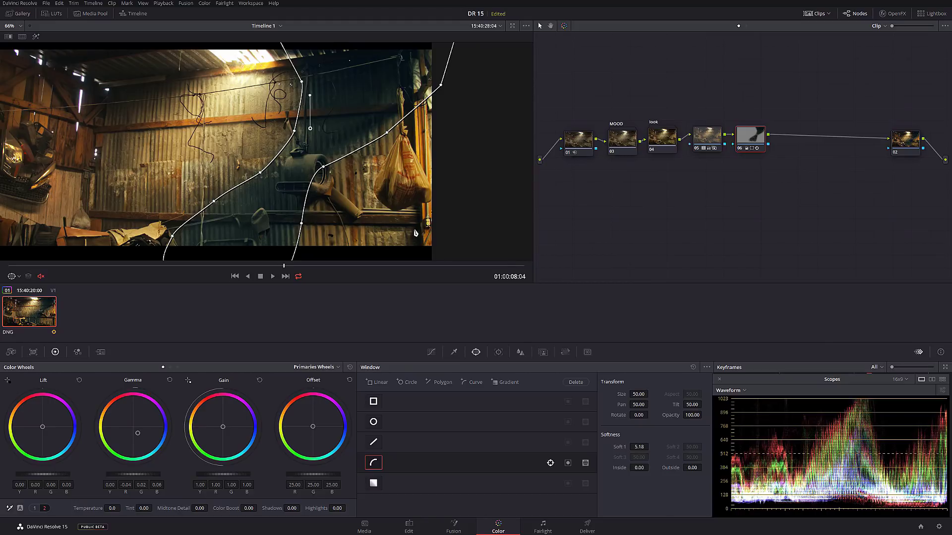
key("shift+z")
left_click(905, 140)
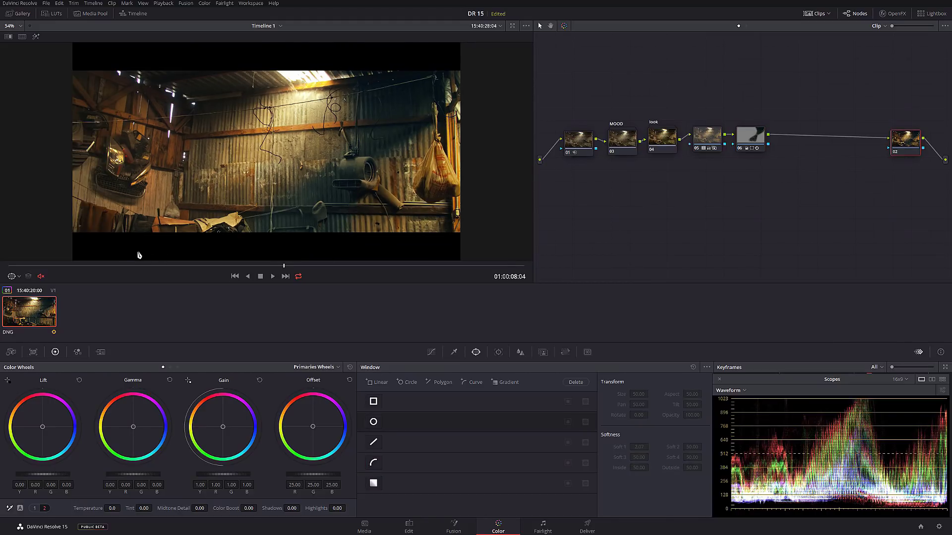
Go to the frame at 01:00:12:15 and add a serial node after the curve window node.
left_click_drag(284, 266, 457, 264)
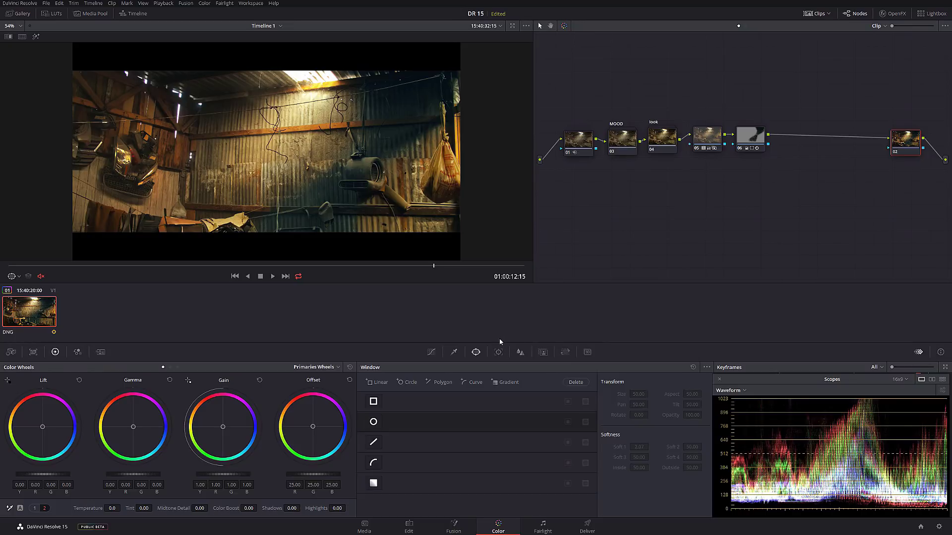
left_click(455, 351)
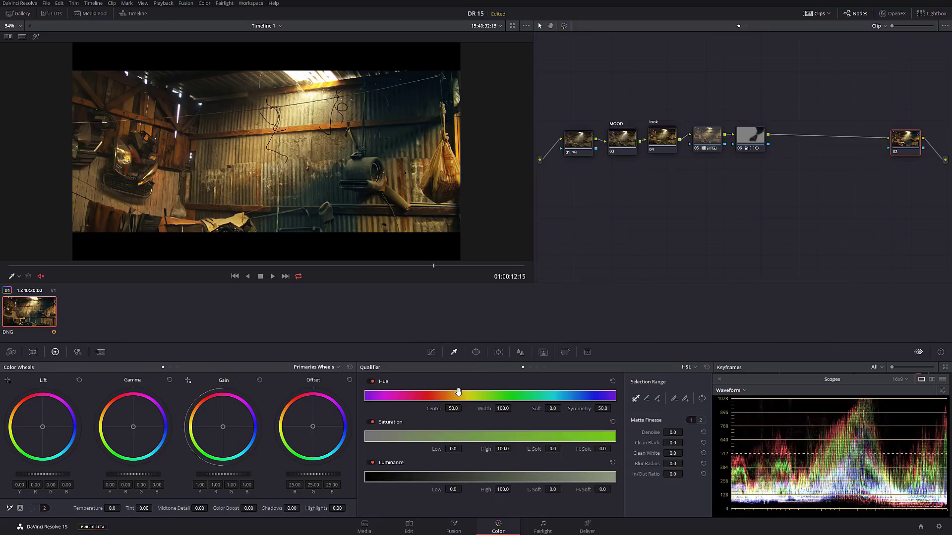
left_click(760, 135)
key("alt+s")
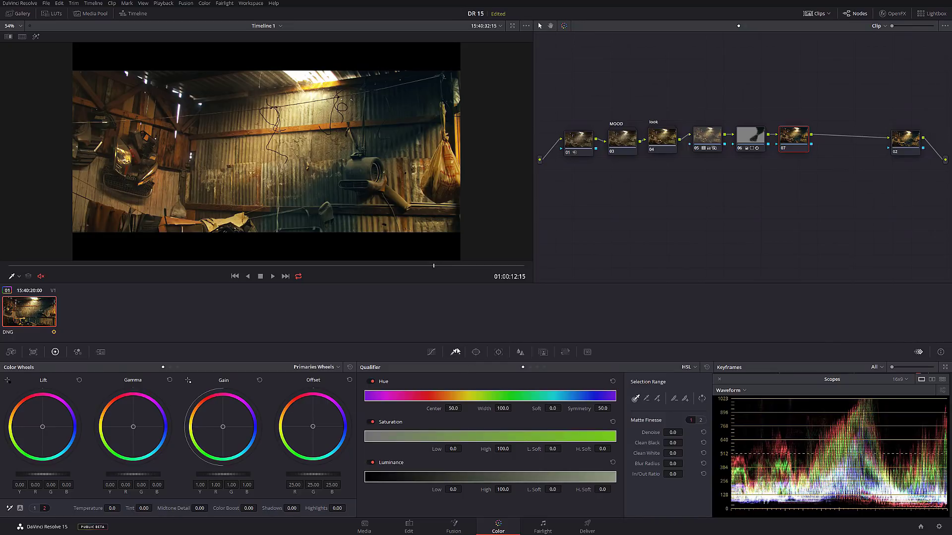
Sample the headlight hanging on the left wall with the HSL qualifier, highlight the selection and set the Hue Width to 5.3.
left_click(137, 151)
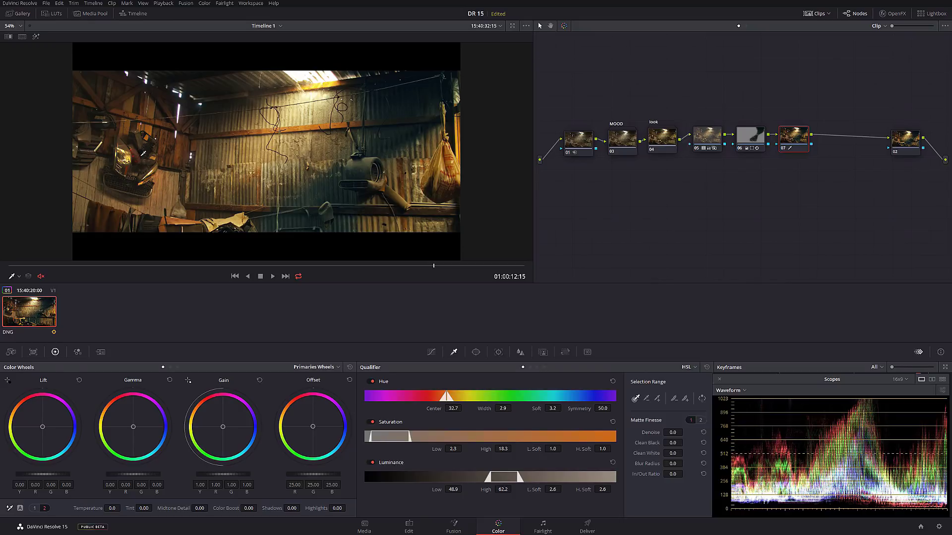
left_click(36, 36)
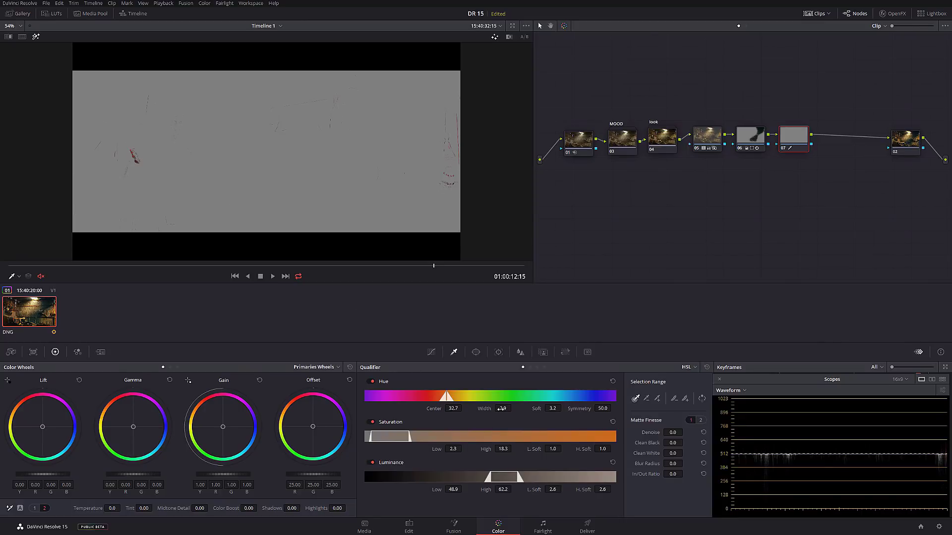
left_click_drag(501, 409, 512, 409)
scroll(247, 186, "up", 4)
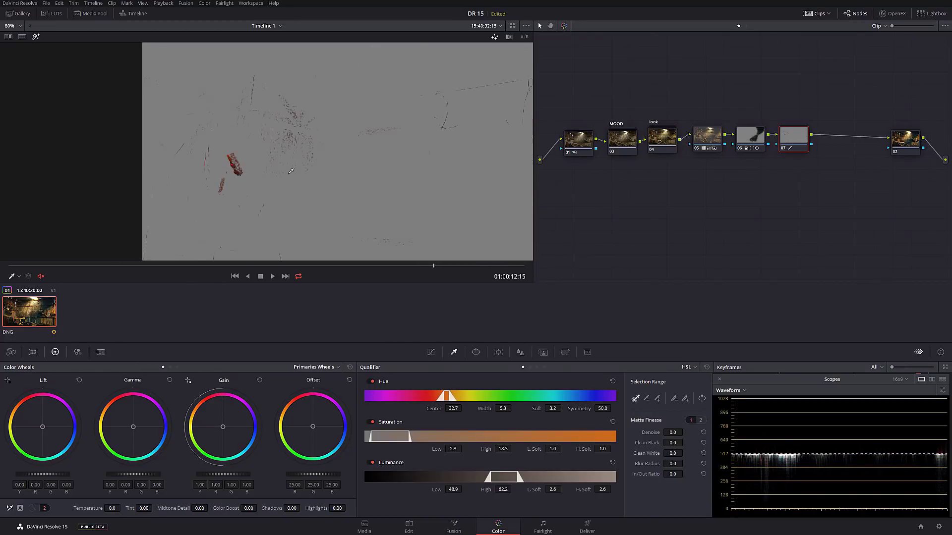
scroll(247, 186, "up", 1)
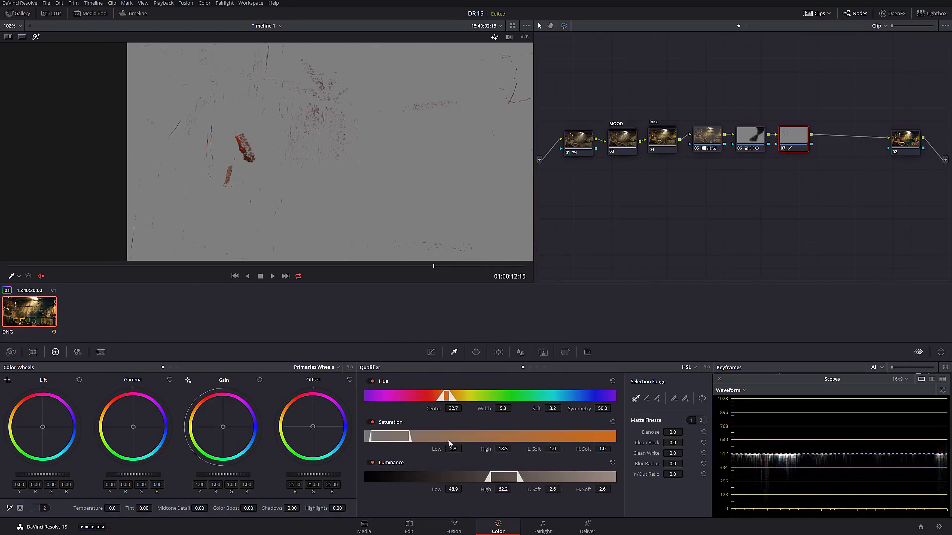
Refine the headlight key with Saturation 1.8 to 19.7, Luminance 51.9 to 63.9, Hue Width 11.1 and Clean White 9.2.
left_click_drag(454, 447, 506, 459)
left_click_drag(464, 489, 511, 494)
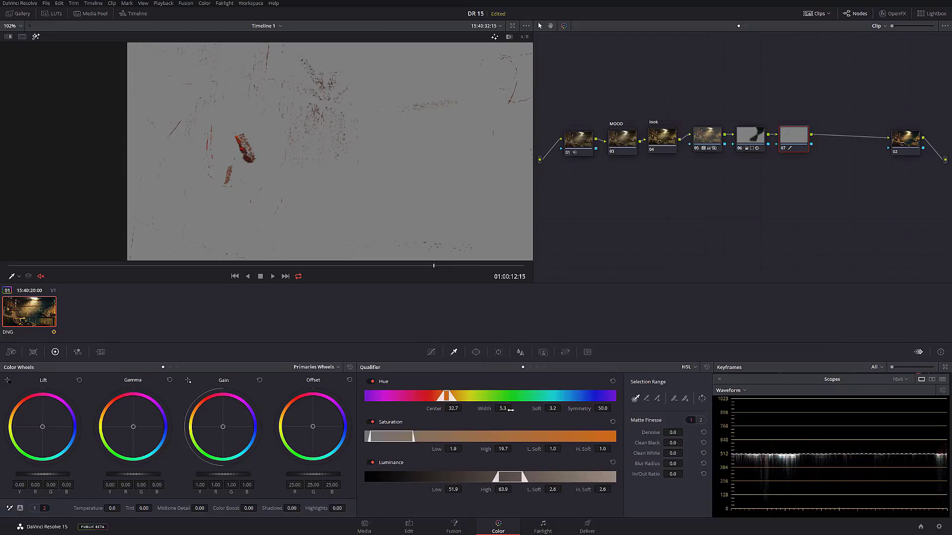
left_click_drag(500, 408, 512, 408)
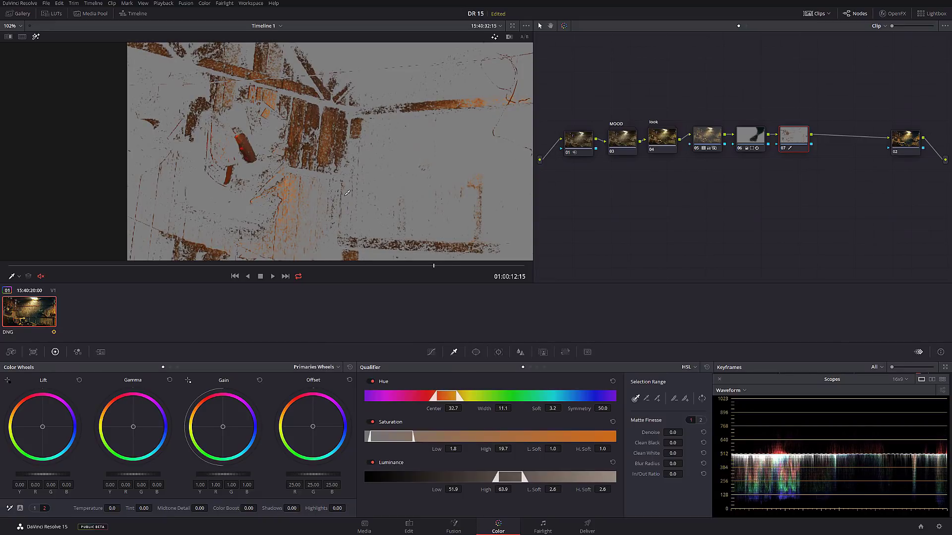
left_click_drag(671, 454, 685, 453)
Draw a closed curve window tightly around the red lamp pieces of the hanging headlight to limit the key to them.
scroll(238, 165, "up", 2)
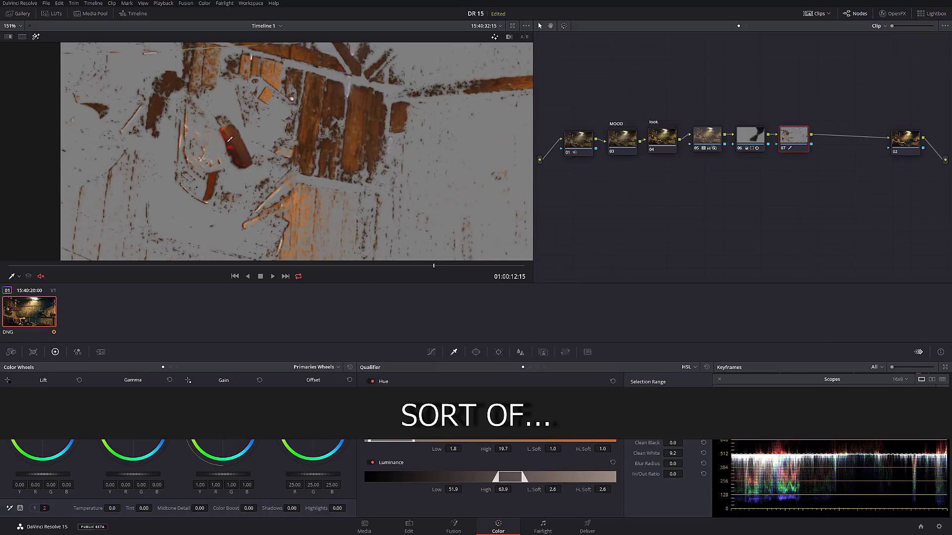
scroll(224, 146, "up", 2)
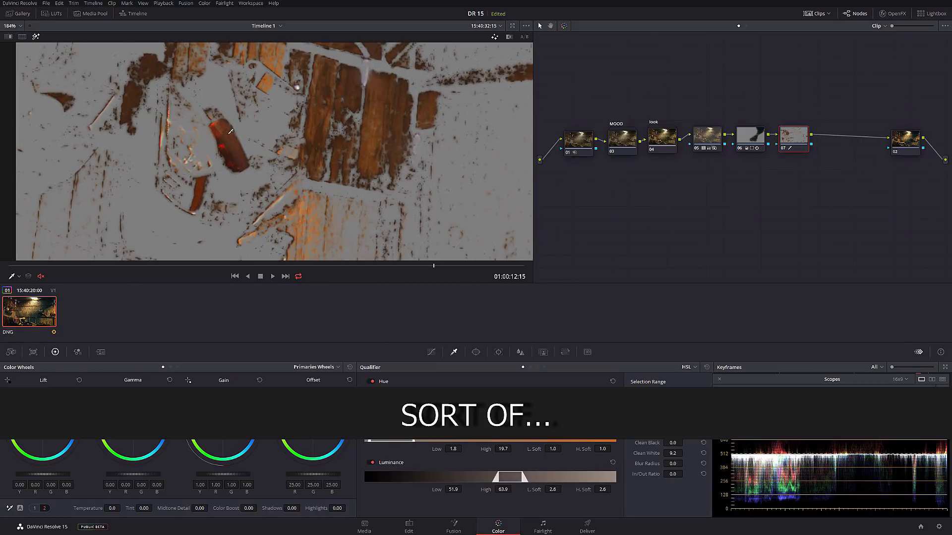
left_click(476, 352)
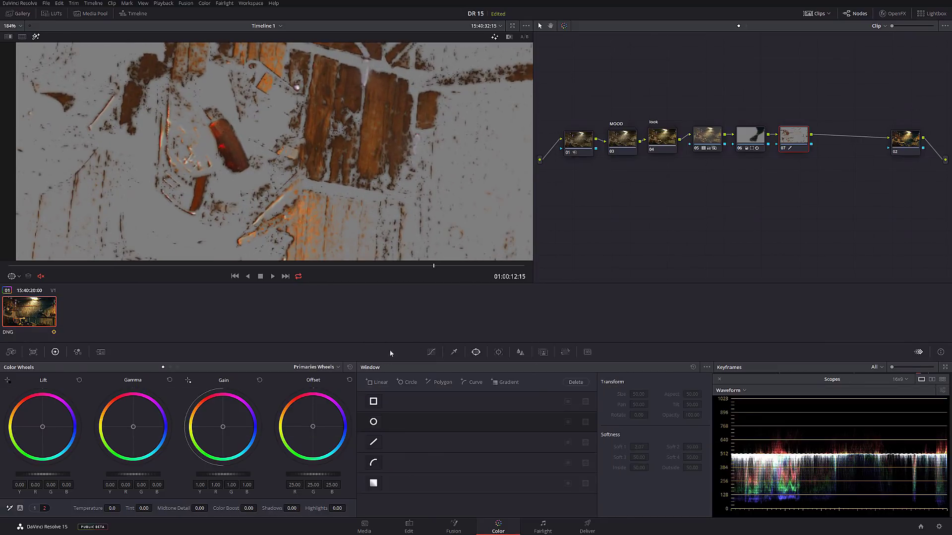
left_click(373, 463)
left_click(224, 115)
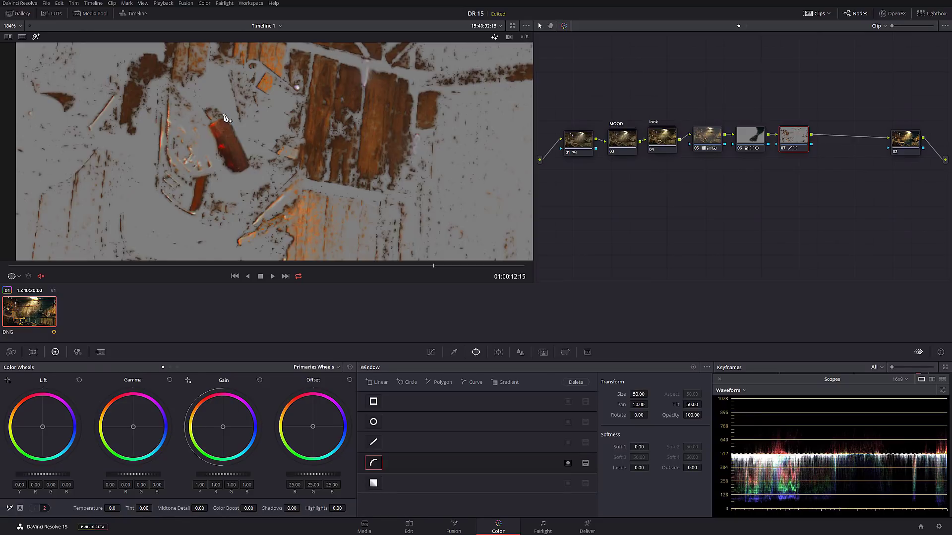
left_click(206, 124)
left_click(212, 149)
left_click(221, 167)
left_click(189, 177)
left_click(193, 186)
left_click(185, 200)
left_click(184, 211)
left_click(194, 213)
left_click(202, 207)
left_click(203, 204)
left_click(205, 191)
left_click(210, 181)
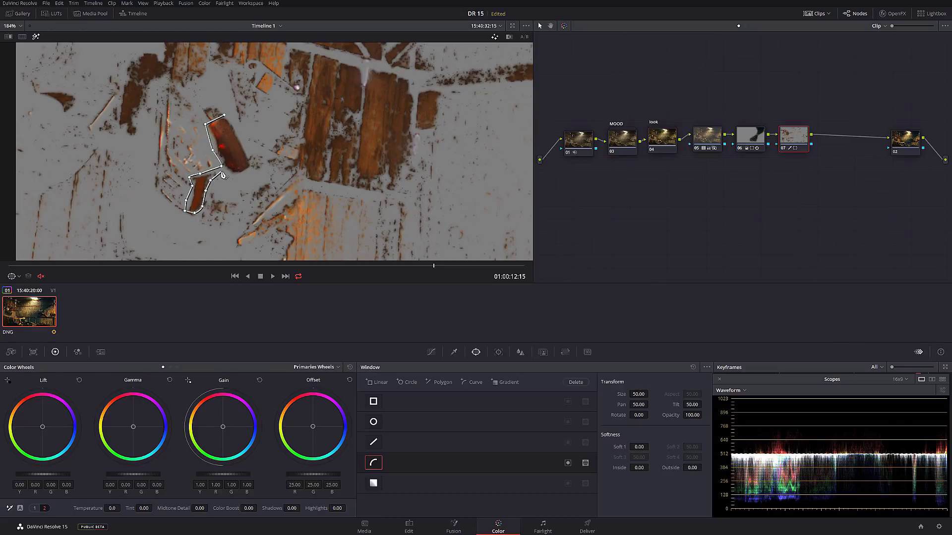
left_click(223, 171)
left_click(237, 175)
left_click(252, 166)
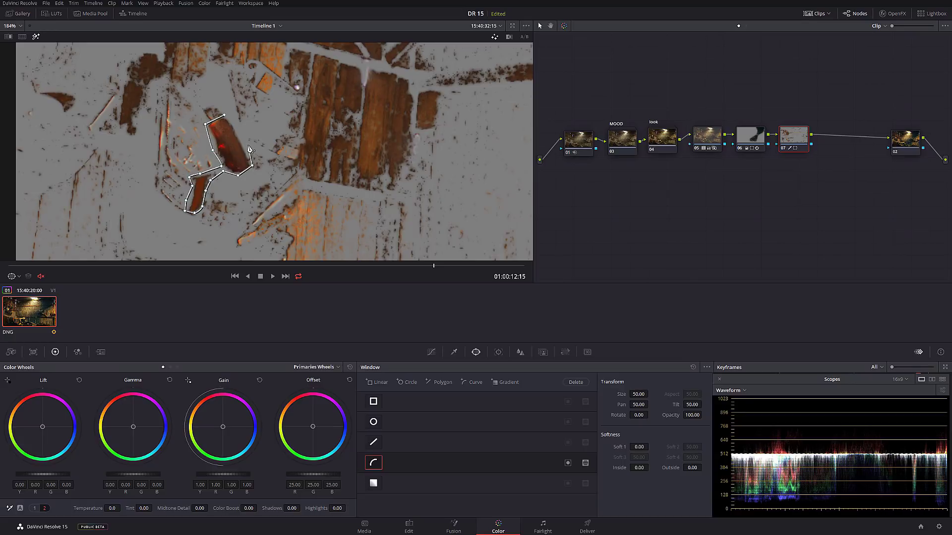
left_click(224, 115)
left_click(224, 118)
key("shift+h")
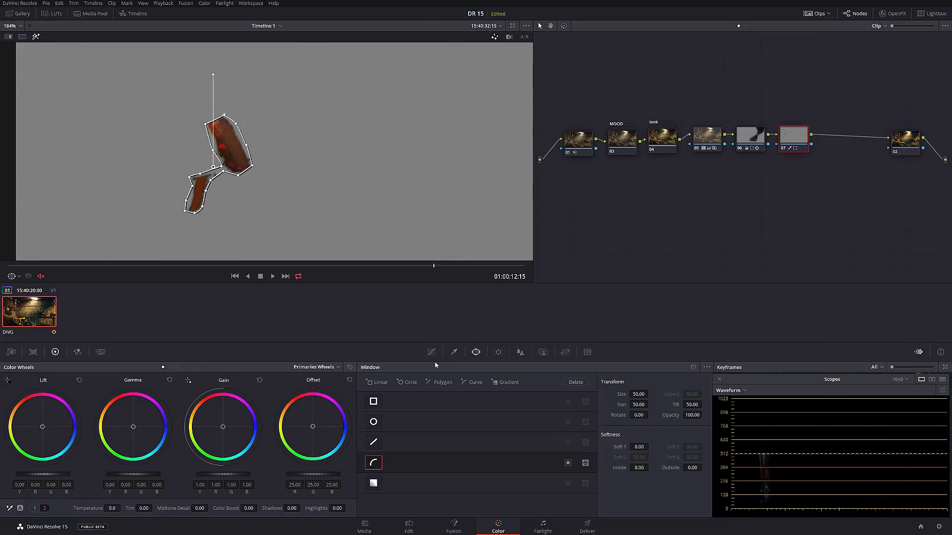
Track the curve window forward and backward through the whole clip and turn off the selection highlight.
left_click(499, 353)
left_click(401, 382)
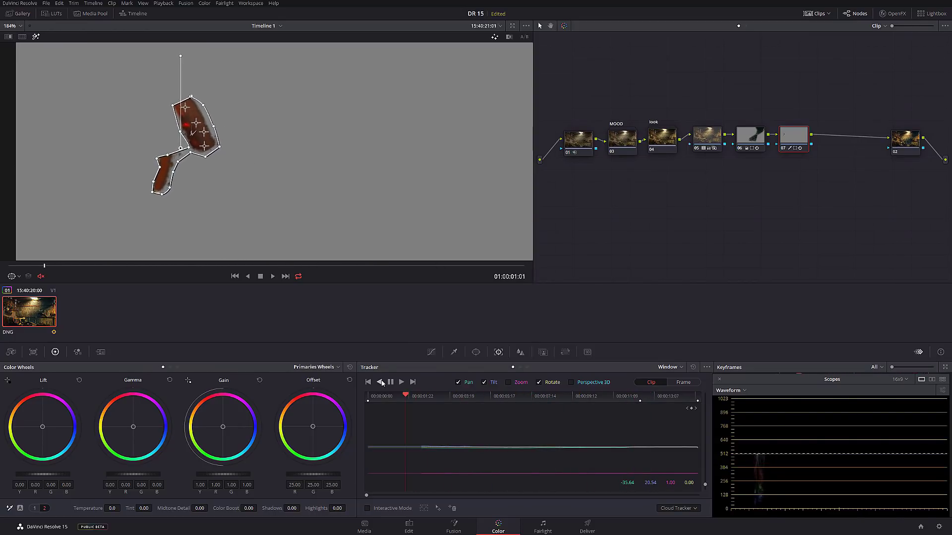
left_click(35, 37)
Raise Color Boost to 66 on the keyed headlight node and fit the whole image in the viewer.
scroll(313, 161, "down", 2)
scroll(310, 160, "up", 1)
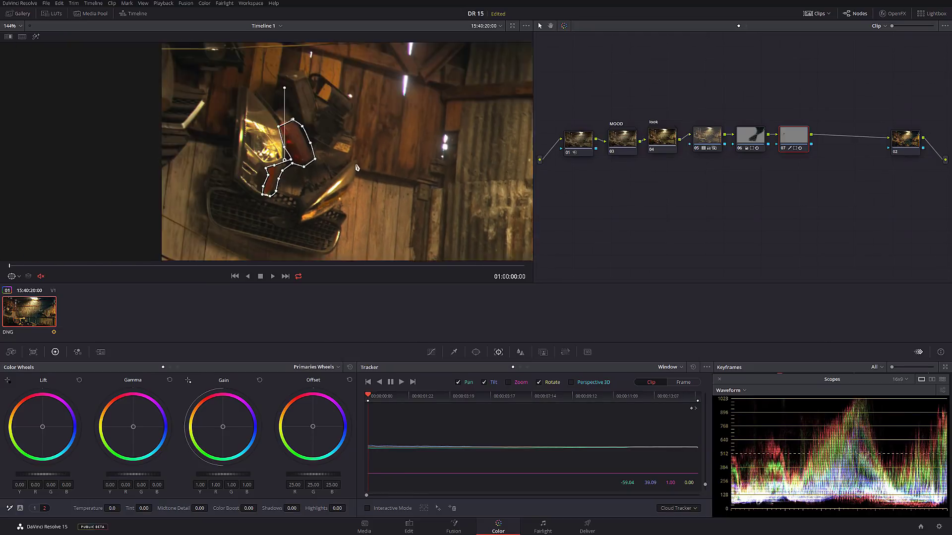
scroll(346, 177, "up", 1)
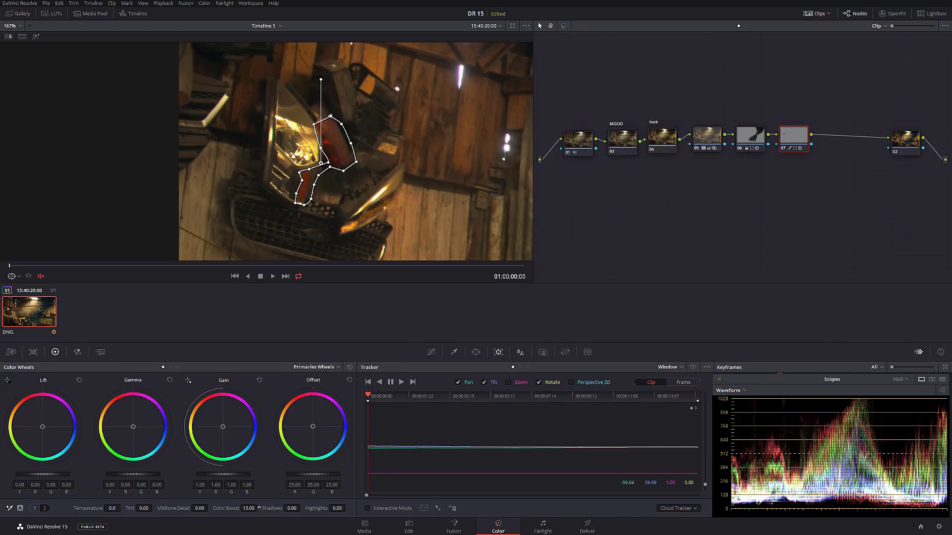
left_click_drag(248, 508, 268, 508)
key("shift+z")
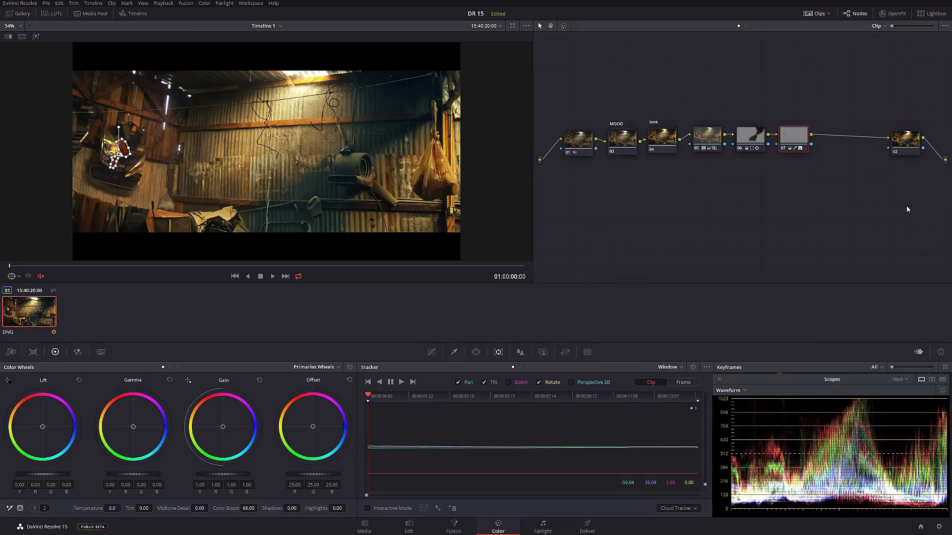
Compare the image with and without the headlight node, viewing it up close without the window outline.
left_click(908, 133)
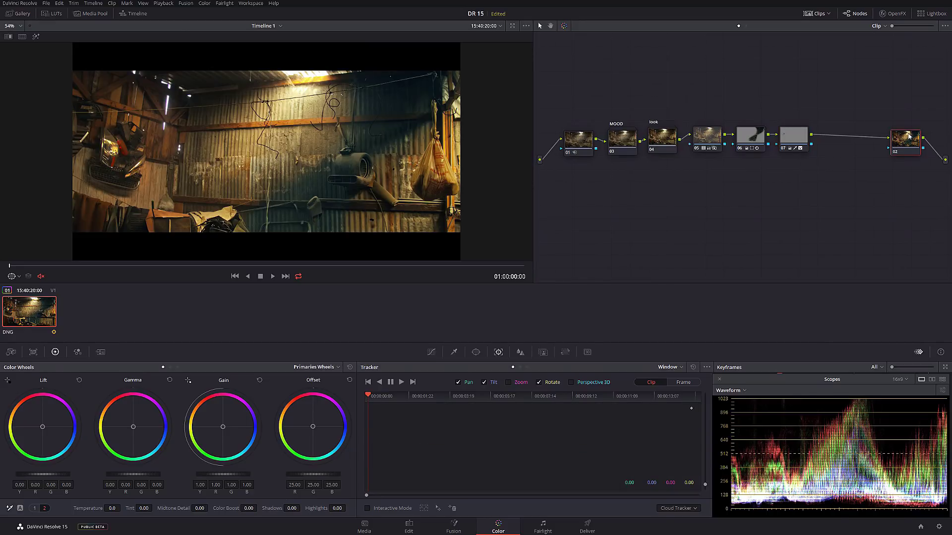
left_click(790, 132)
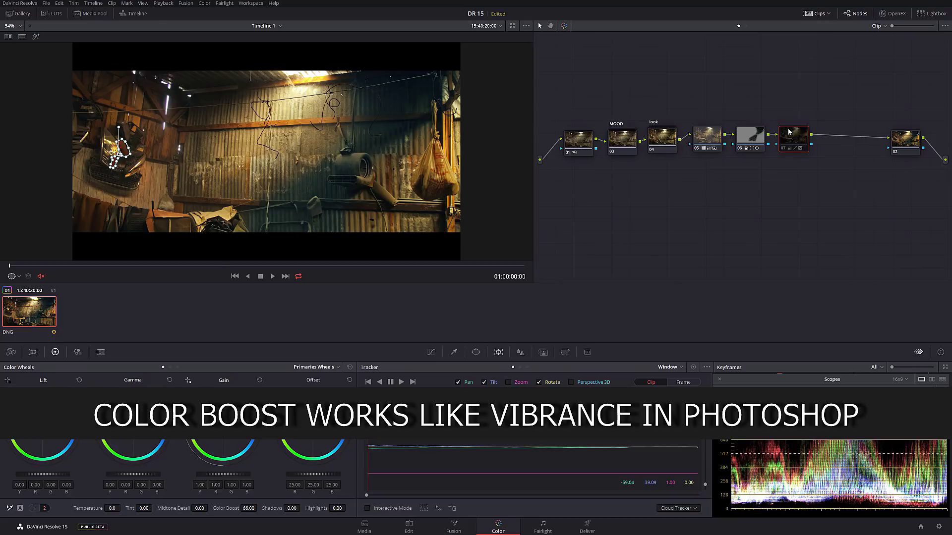
left_click(911, 140)
scroll(188, 205, "up", 2)
scroll(188, 204, "up", 3)
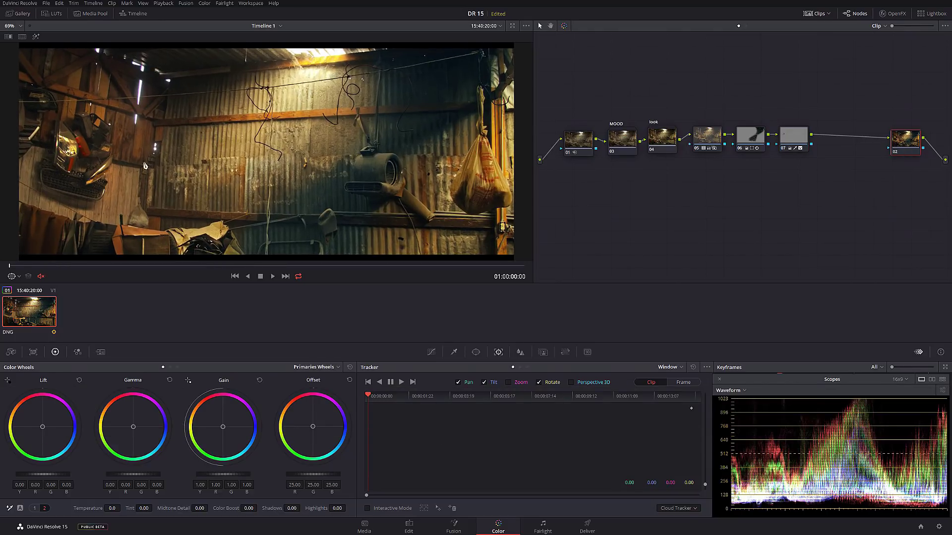
Shift the keyed lamp pieces to purple by setting the headlight node's Hue to 70.20, and check the isolated selection.
left_click(793, 141)
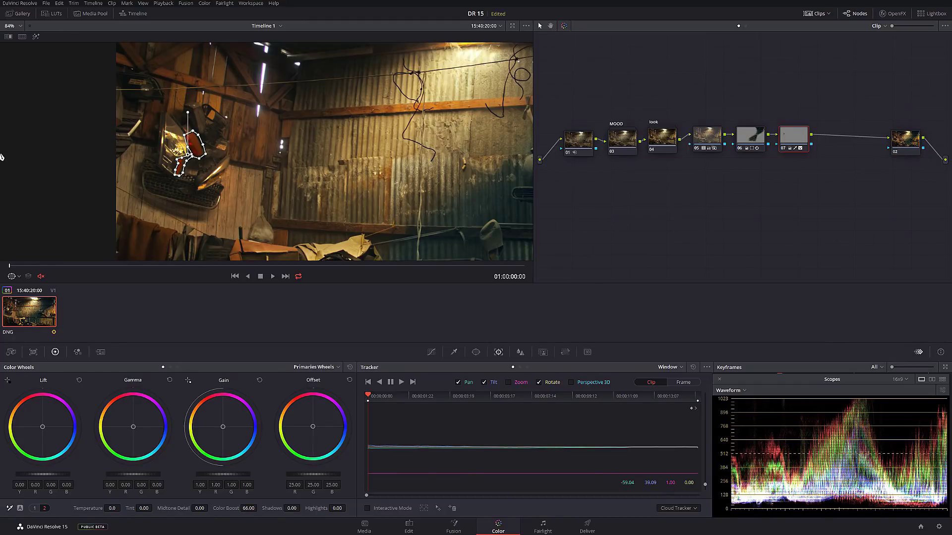
left_click(34, 509)
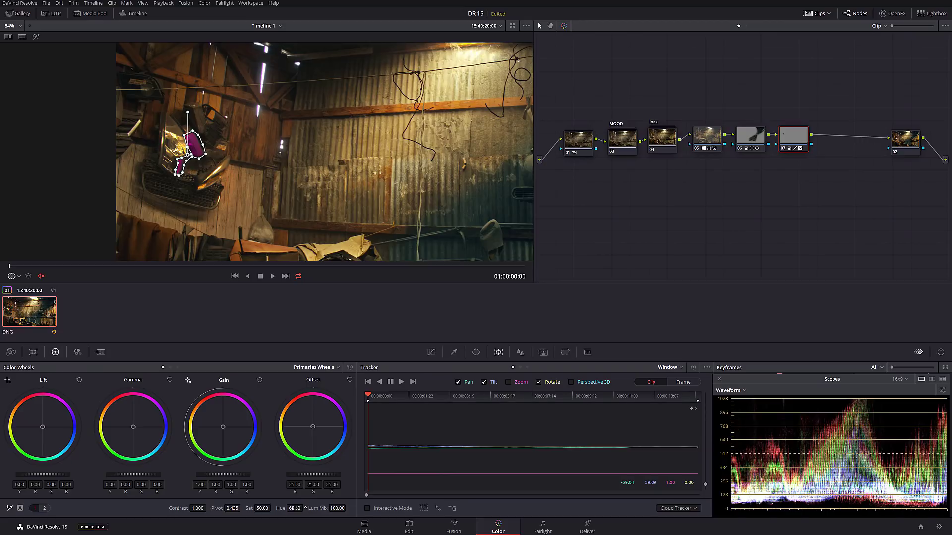
left_click(36, 37)
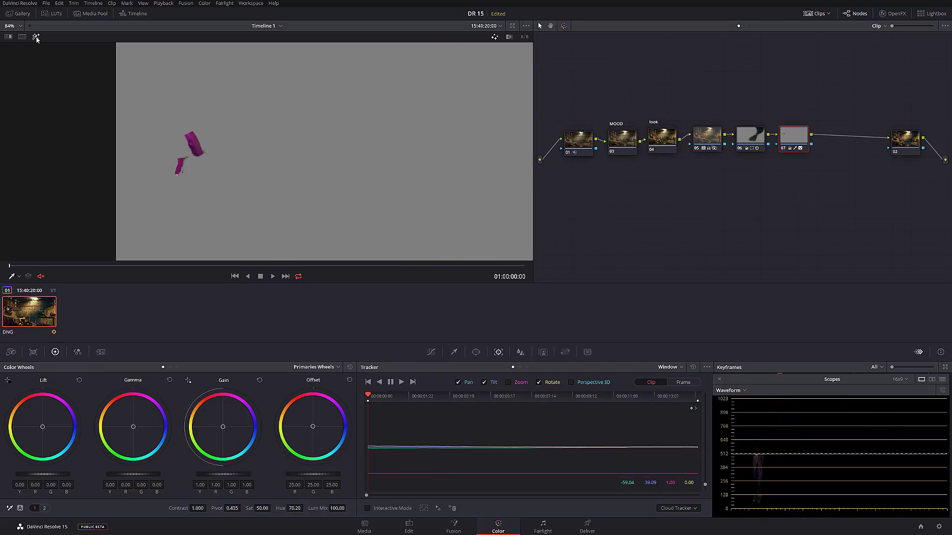
left_click(36, 37)
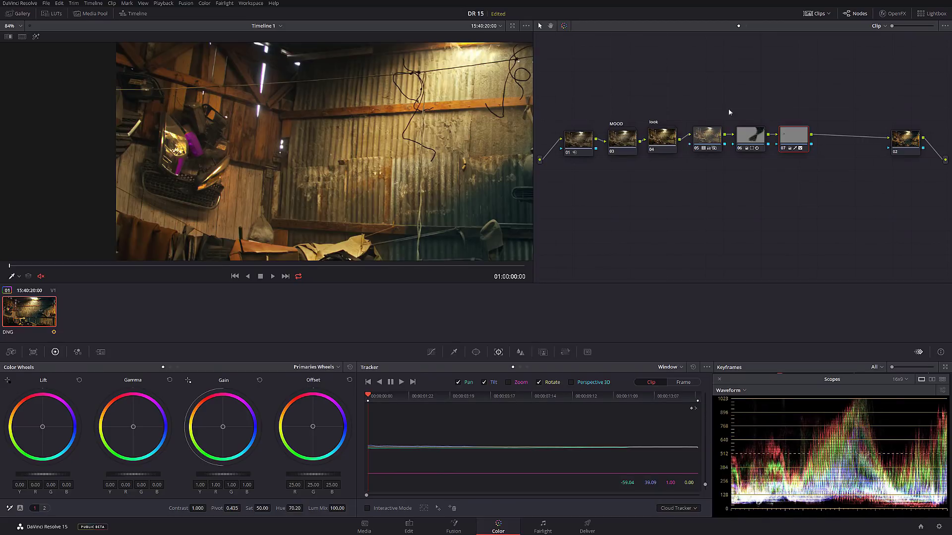
Play the graded clip full screen without the window outline to review the tracked headlight recolor.
left_click(899, 143)
key("shift+z")
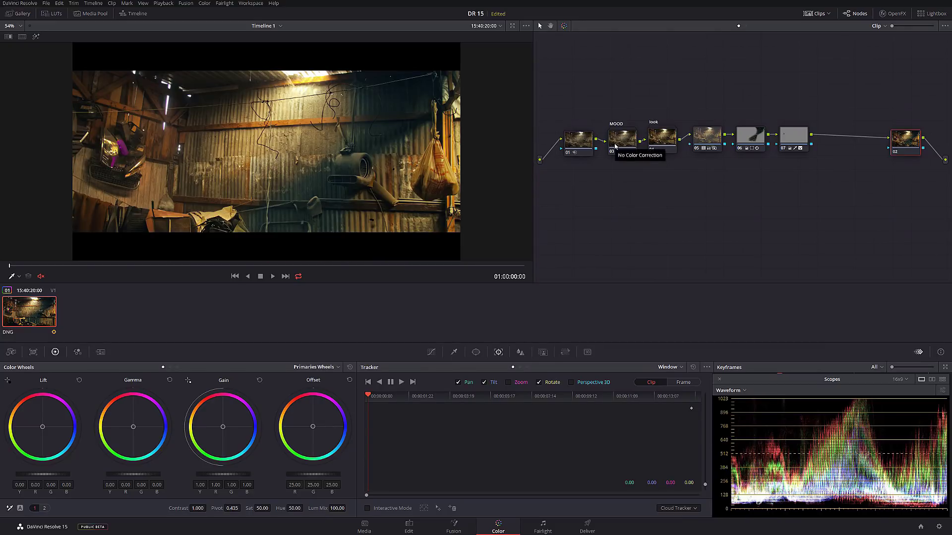
key("ctrl+f")
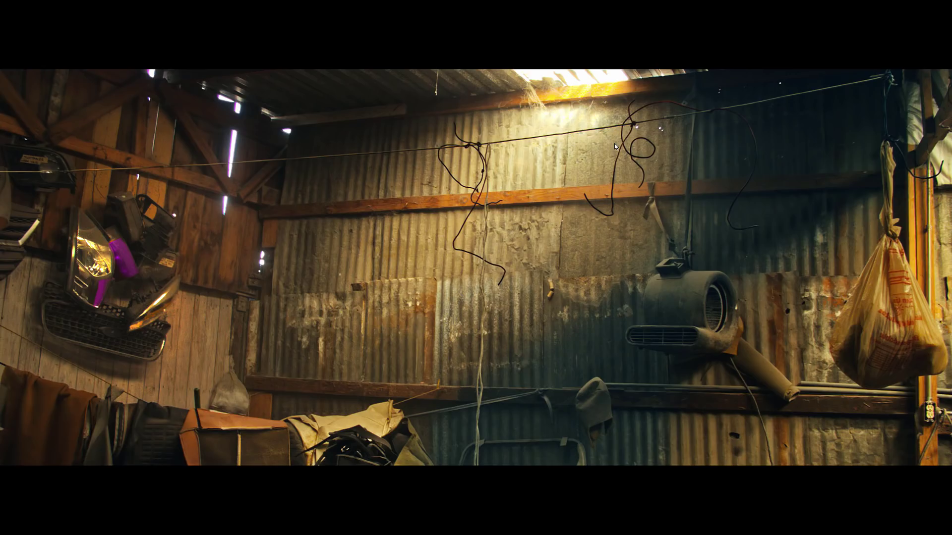
key("space")
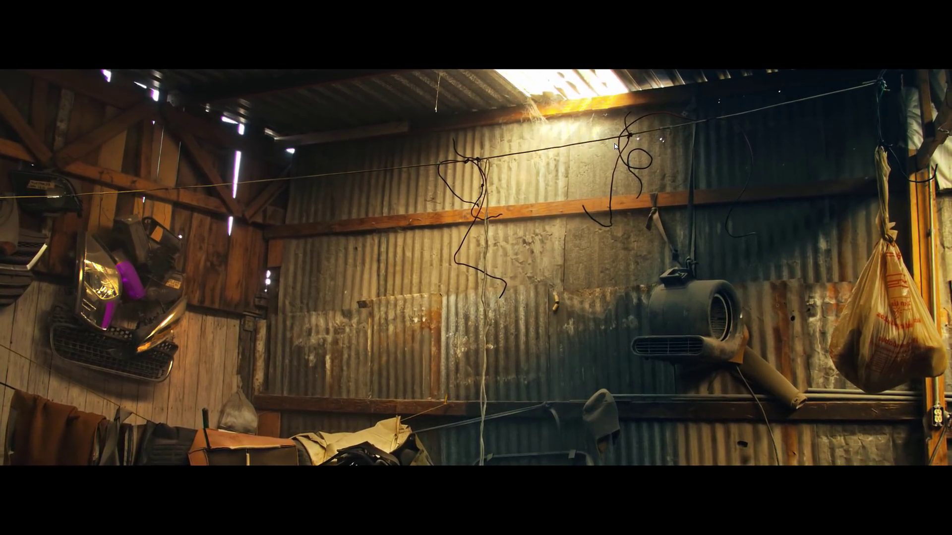
key("Escape")
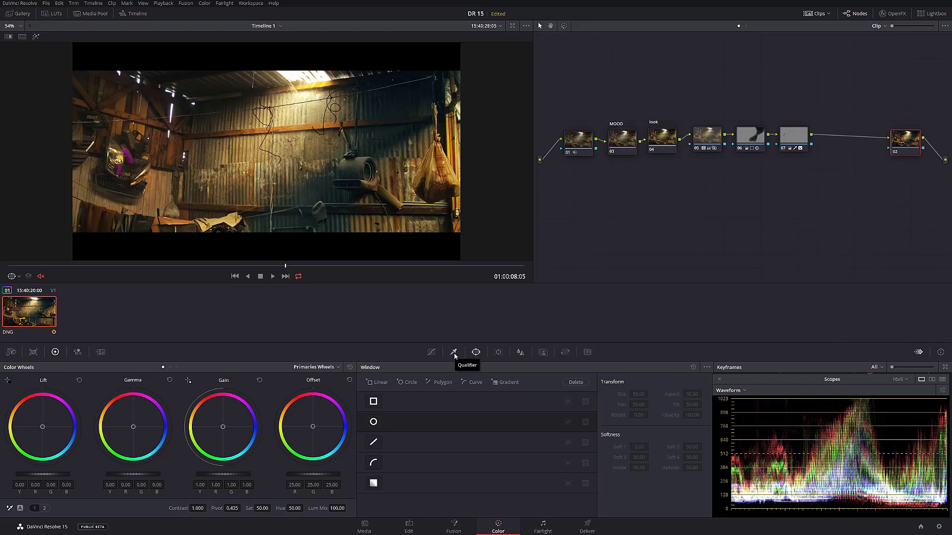